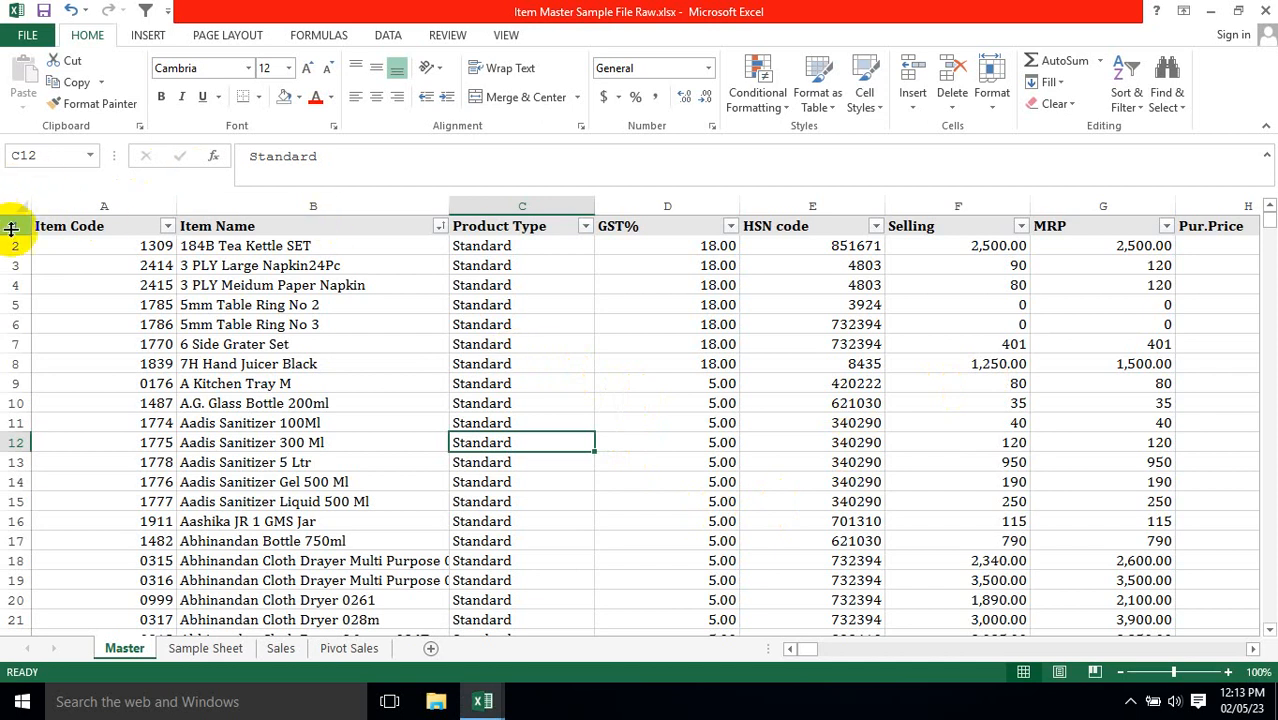
Select the Master sheet's header row from Item Code through Minimum Shelf Life to check how many columns it spans.
left_click(252, 243)
key("Up")
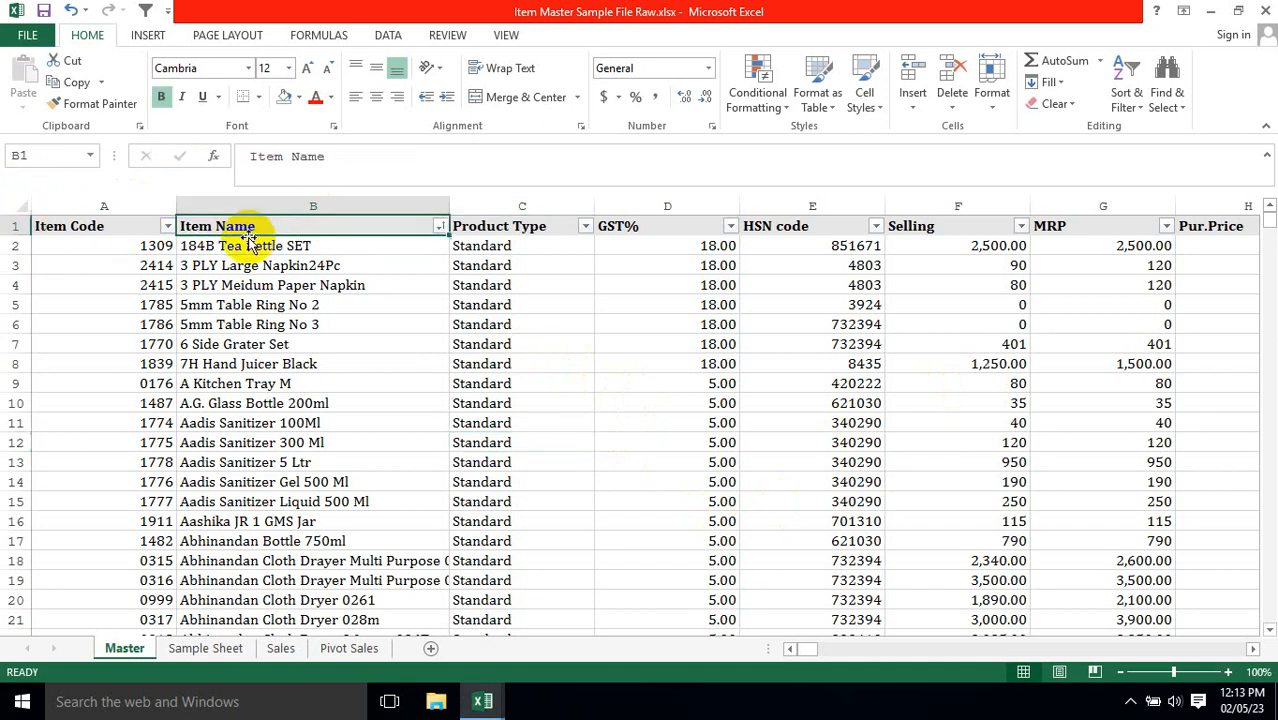
key("Left")
key("ctrl+shift+Right")
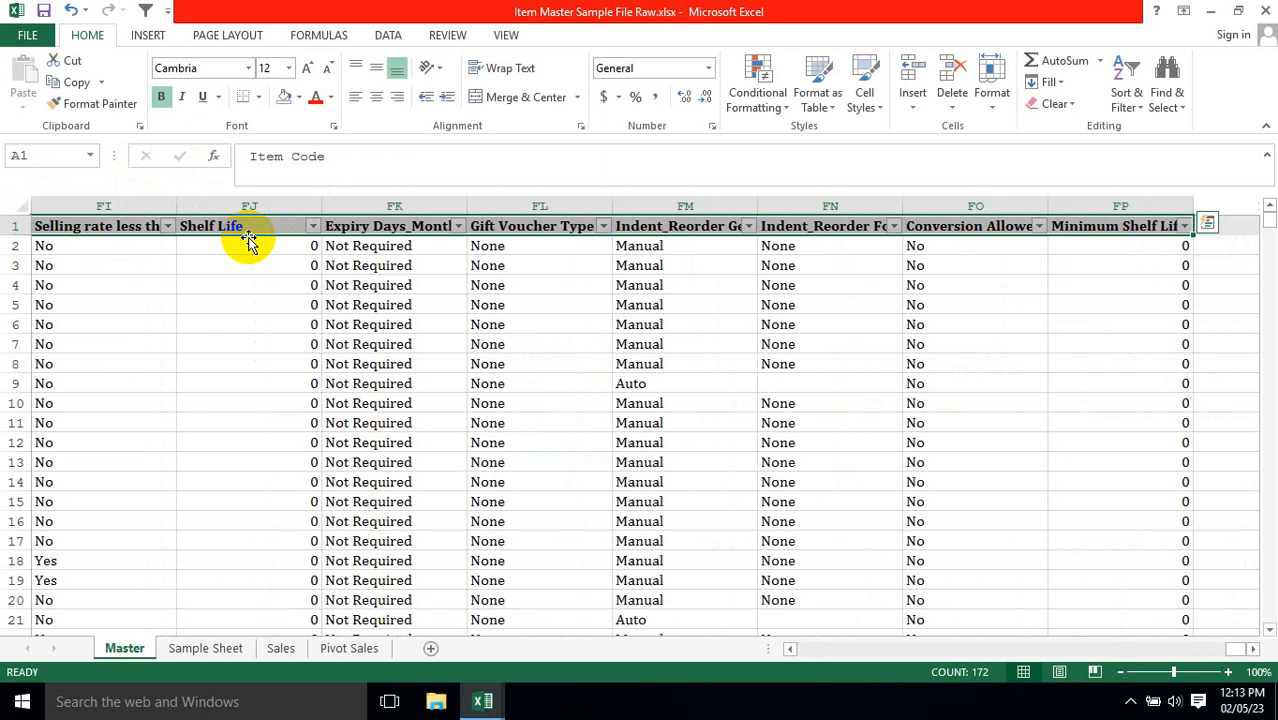
key("ctrl+Right")
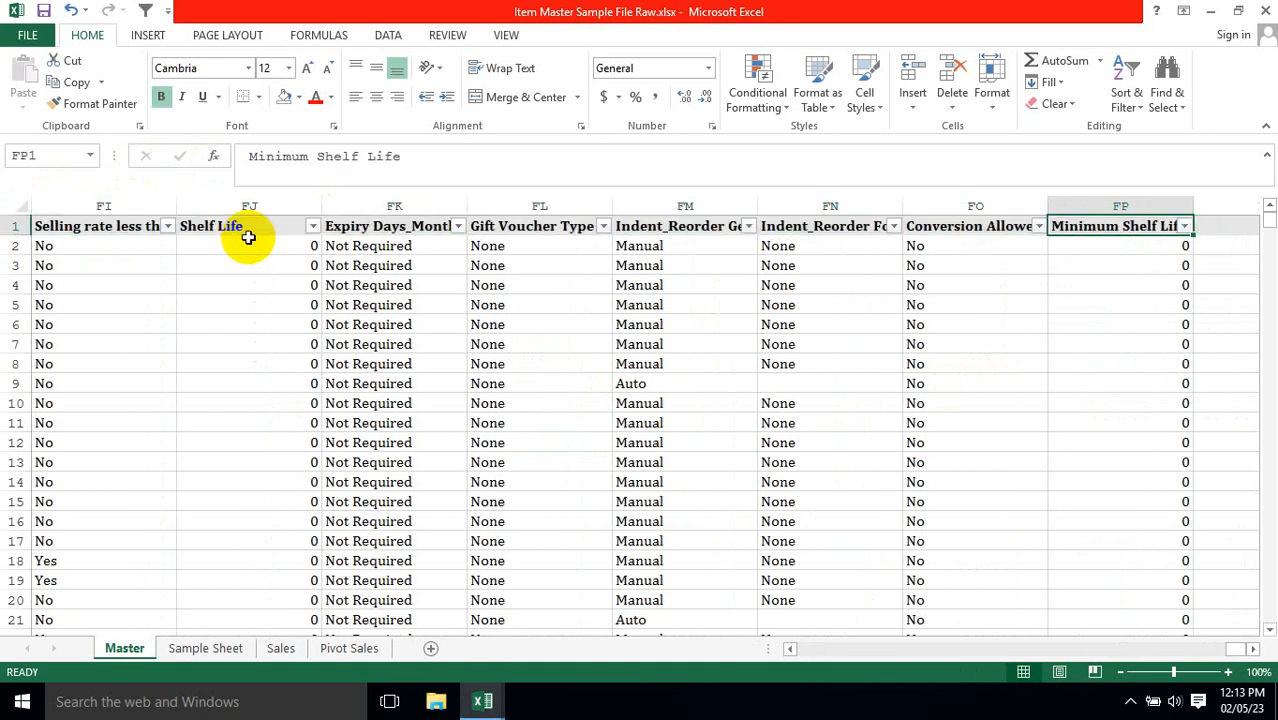
Select the Item Name column from its header down to the last filled row to check the item count.
key("ctrl+Left")
key("Right")
key("ctrl+shift+Down")
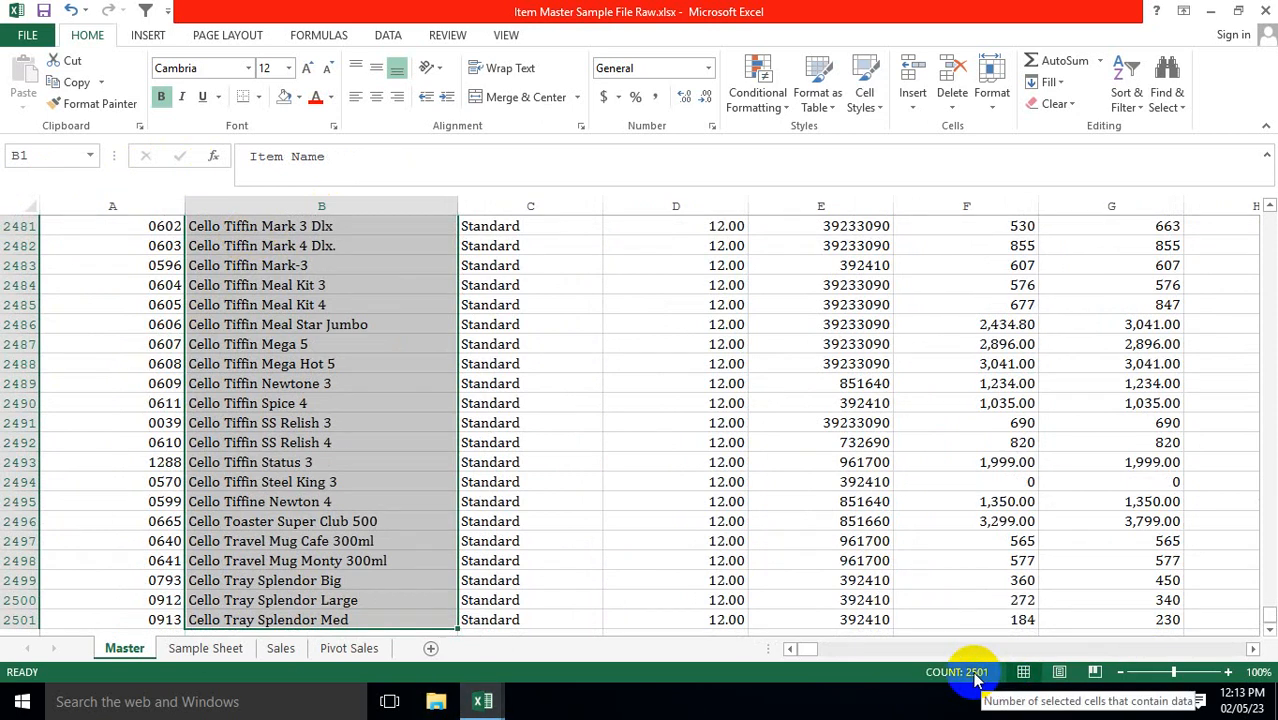
key("ctrl+shift+Up")
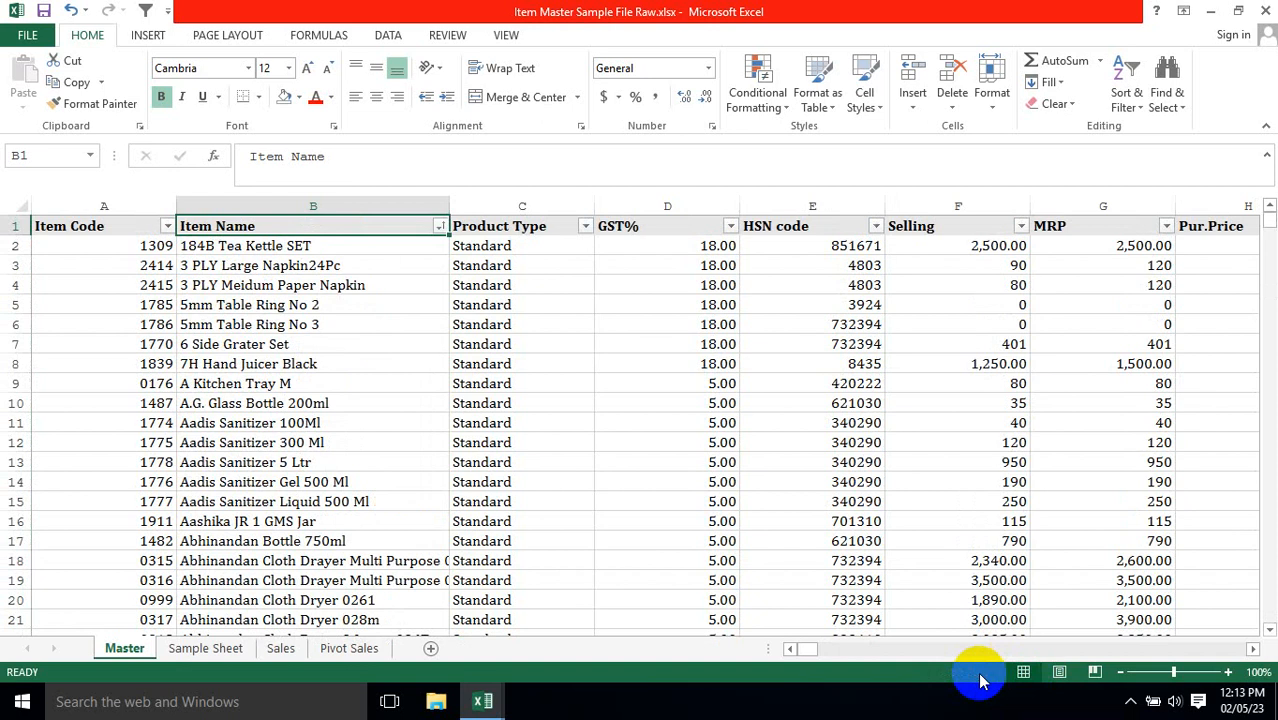
Examine the item codes on the Master sheet from the first record down to the last rows and back.
key("Down")
key("Left")
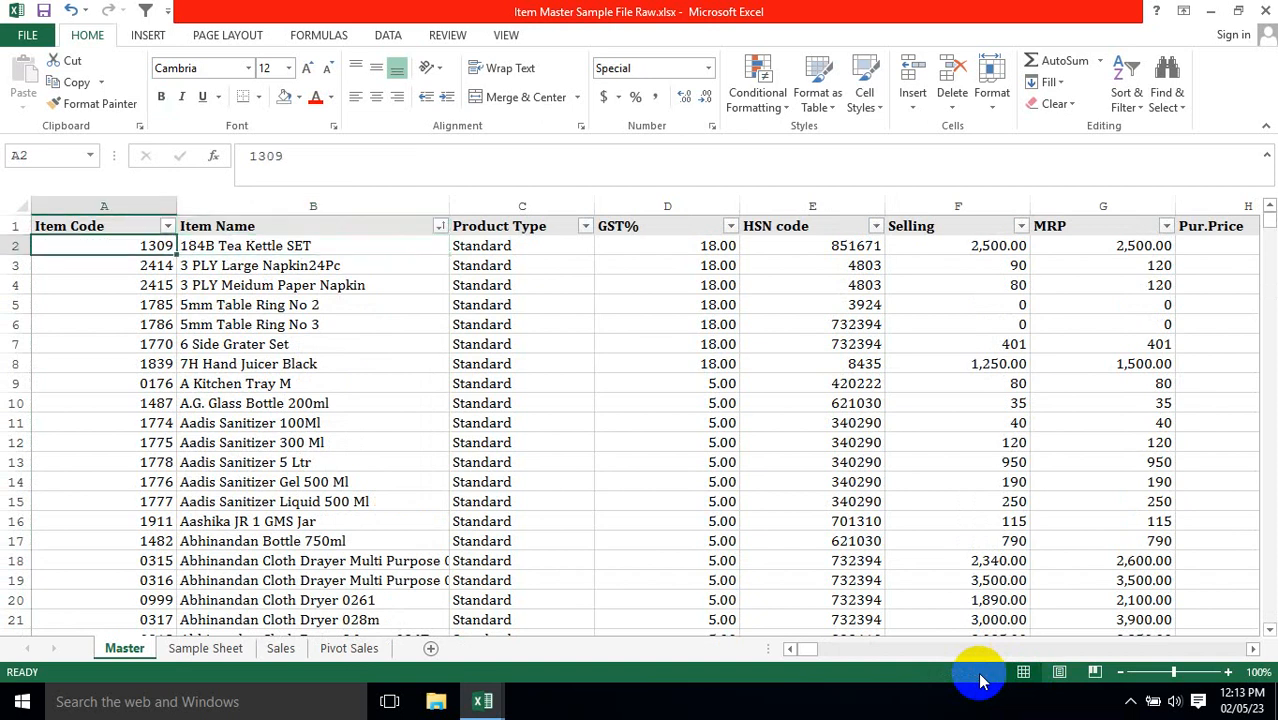
key("ctrl+Down")
key("Up")
key("Up")
key("Up")
key("Up")
key("Up")
key("Up")
key("Up")
key("Up")
key("Up")
key("Up")
key("Up")
key("Up")
key("Up")
key("Up")
key("Up")
key("Up")
key("Up")
key("Up")
key("Up")
key("Up")
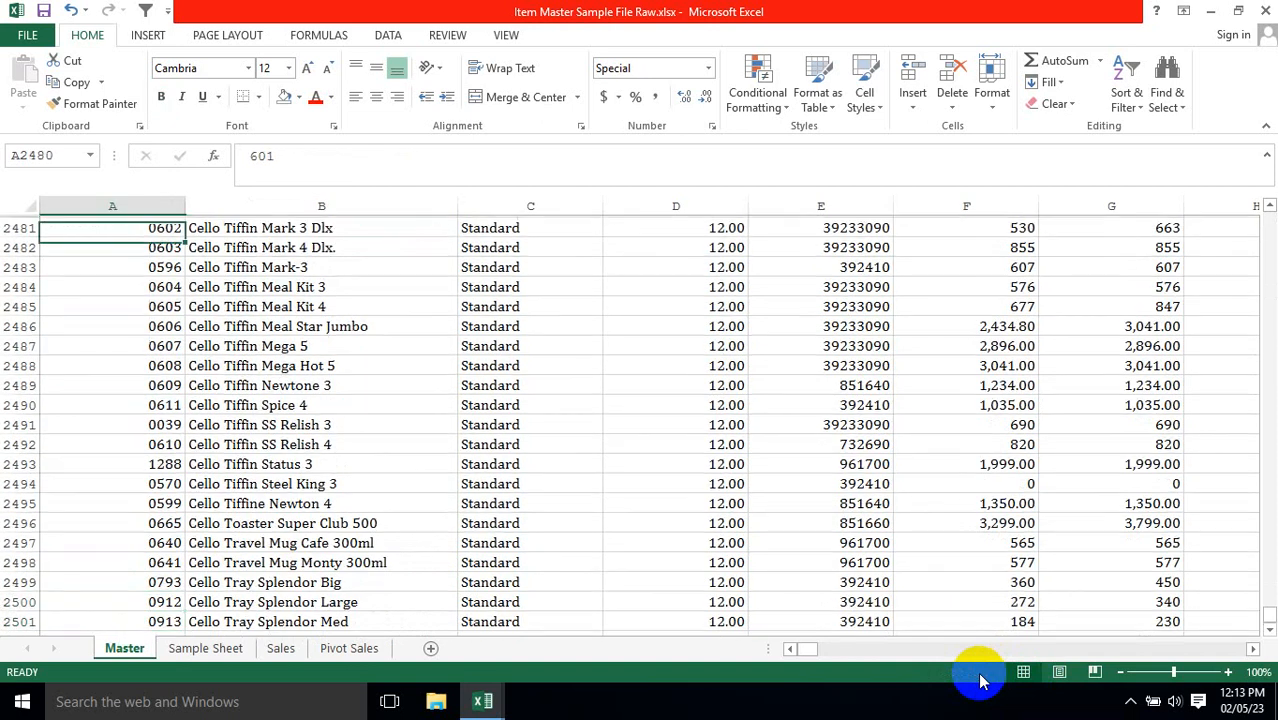
key("Up")
key("Up")
key("Up")
key("Up")
key("Up")
key("Up")
key("Up")
key("Up")
key("Up")
key("Up")
key("Up")
key("Up")
key("Up")
key("Up")
key("Up")
key("Up")
key("Up")
key("Up")
key("Up")
key("Up")
key("ctrl+Up")
key("Down")
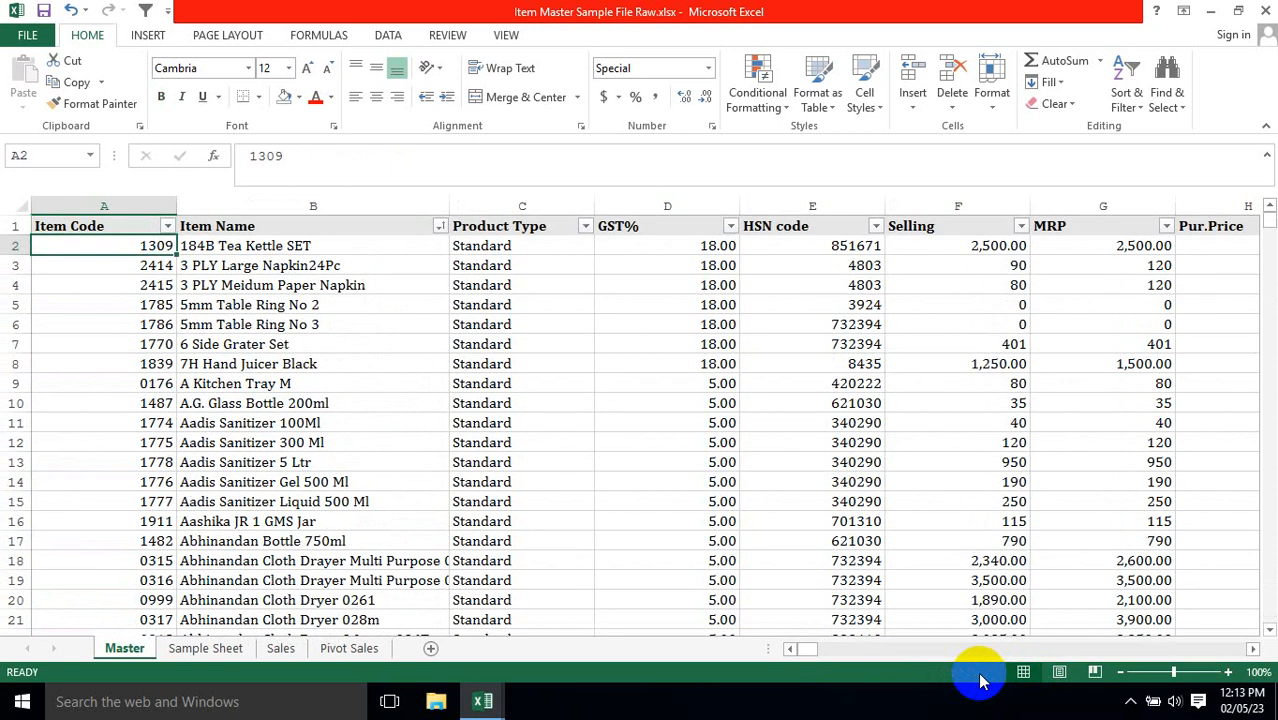
key("Right")
key("Right")
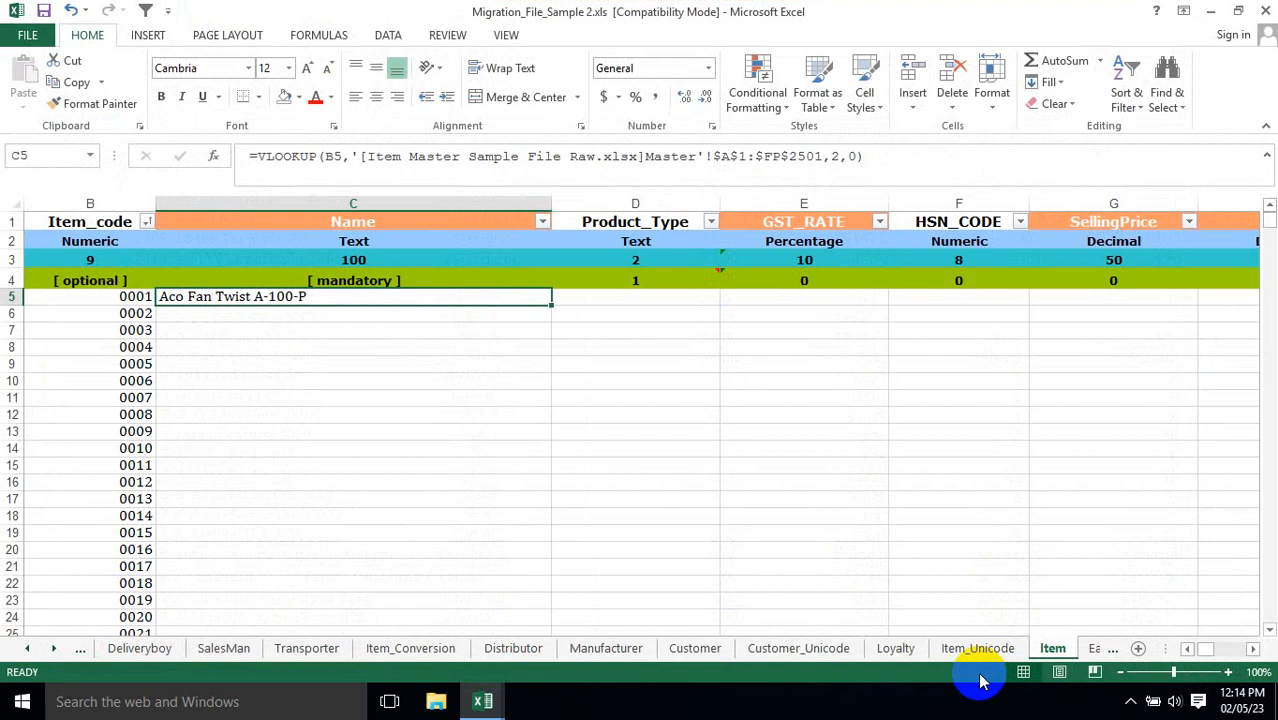
Clear the lookup formula from Name cell C5 on the Item sheet of Migration_File_Sample 2.xls.
key("Delete")
key("Left")
key("Up")
key("Up")
key("Up")
key("Up")
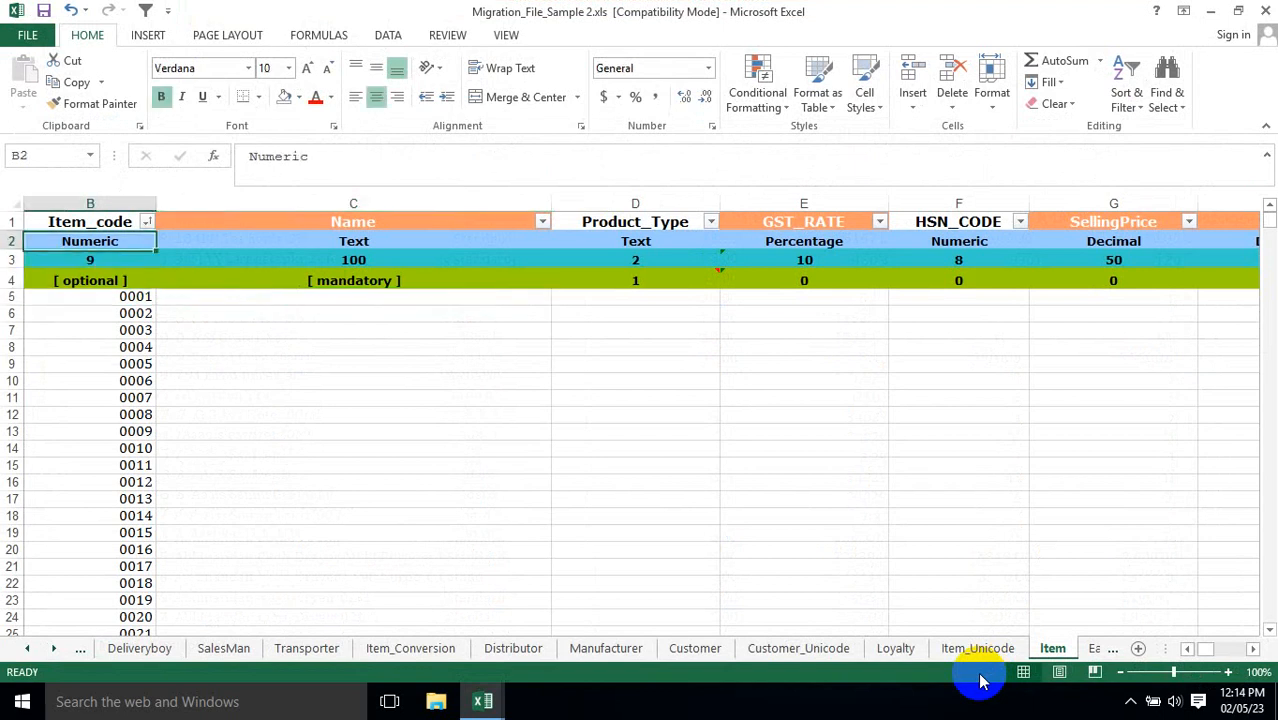
Select the Item sheet's header row from ColumnName through UPCEANCODE to check how many columns the template has.
key("ctrl+Right")
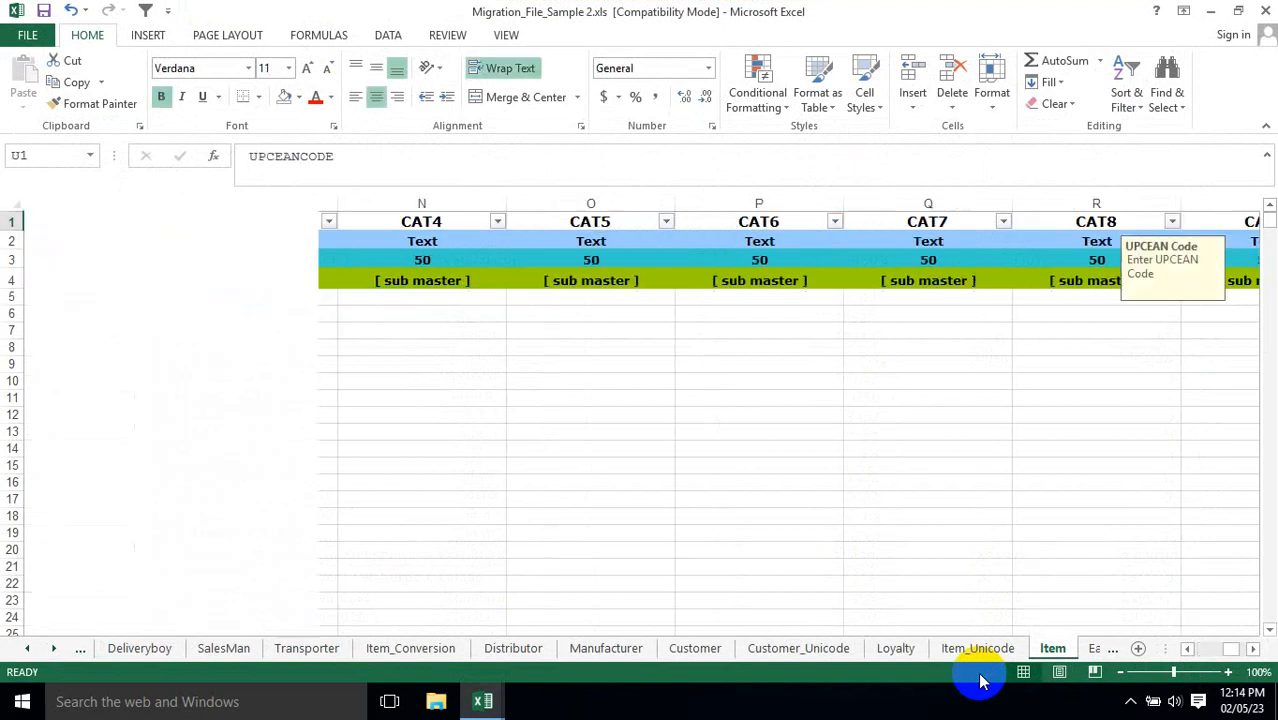
key("ctrl+Home")
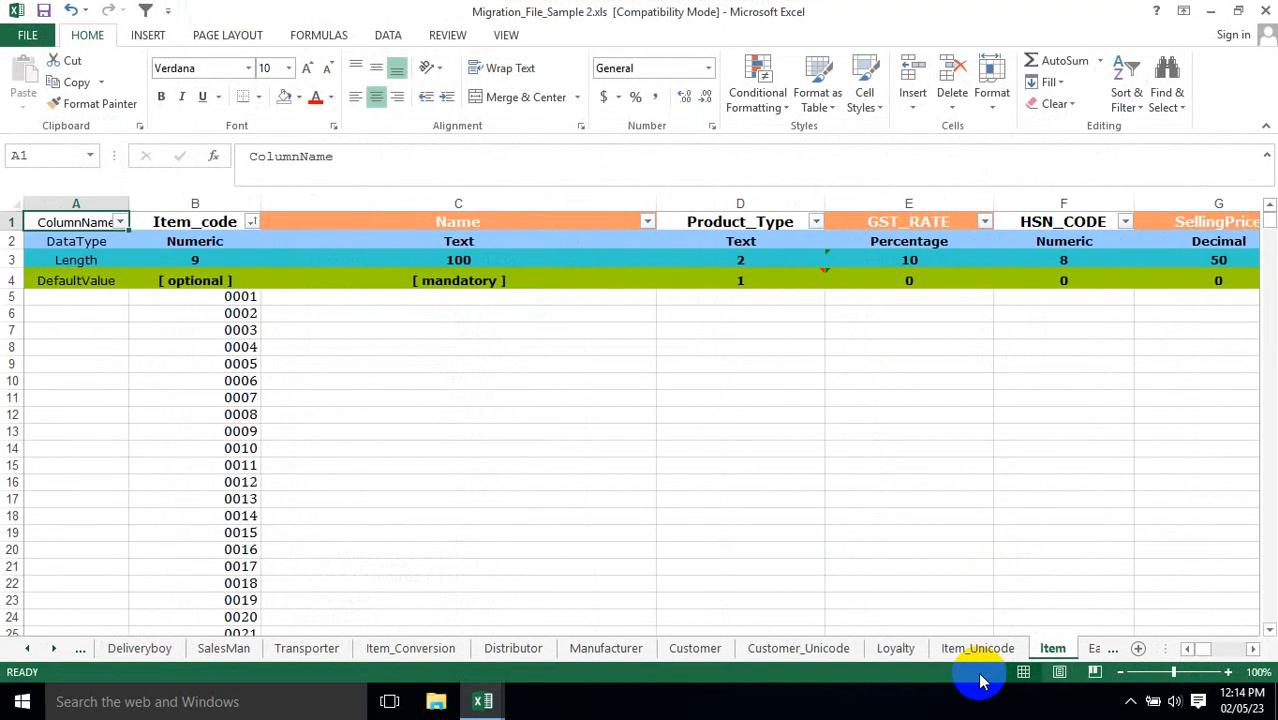
key("ctrl+shift+Right")
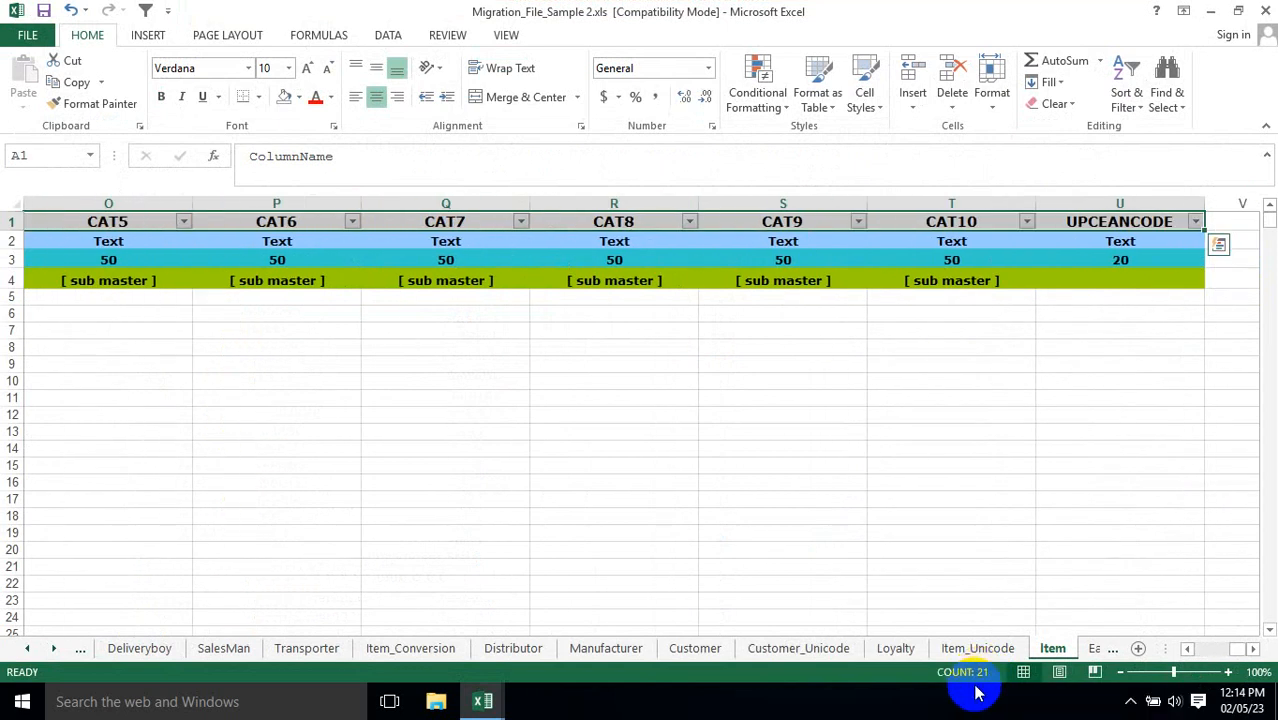
key("ctrl+Home")
Select the item codes from B5 down to the last filled row to check their count, and return to the Item_code header.
key("Right")
key("Down")
key("Down")
key("Down")
key("Down")
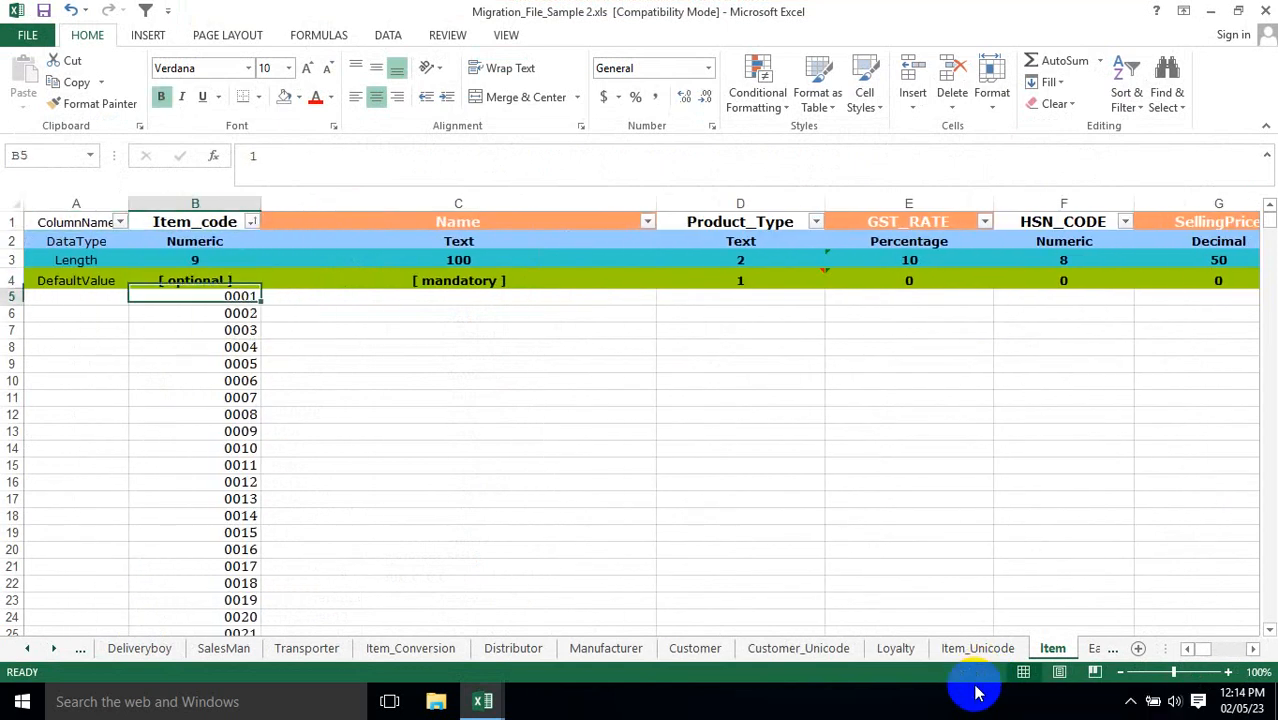
key("ctrl+shift+Down")
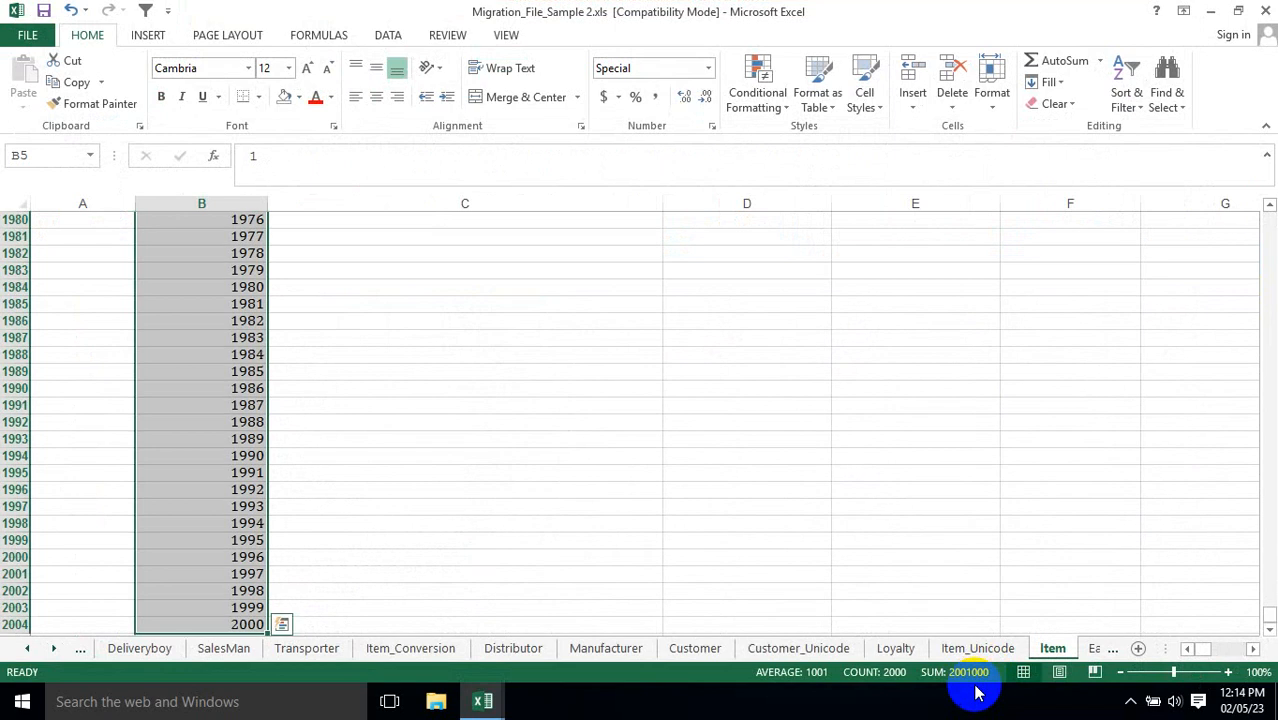
key("Up")
key("Down")
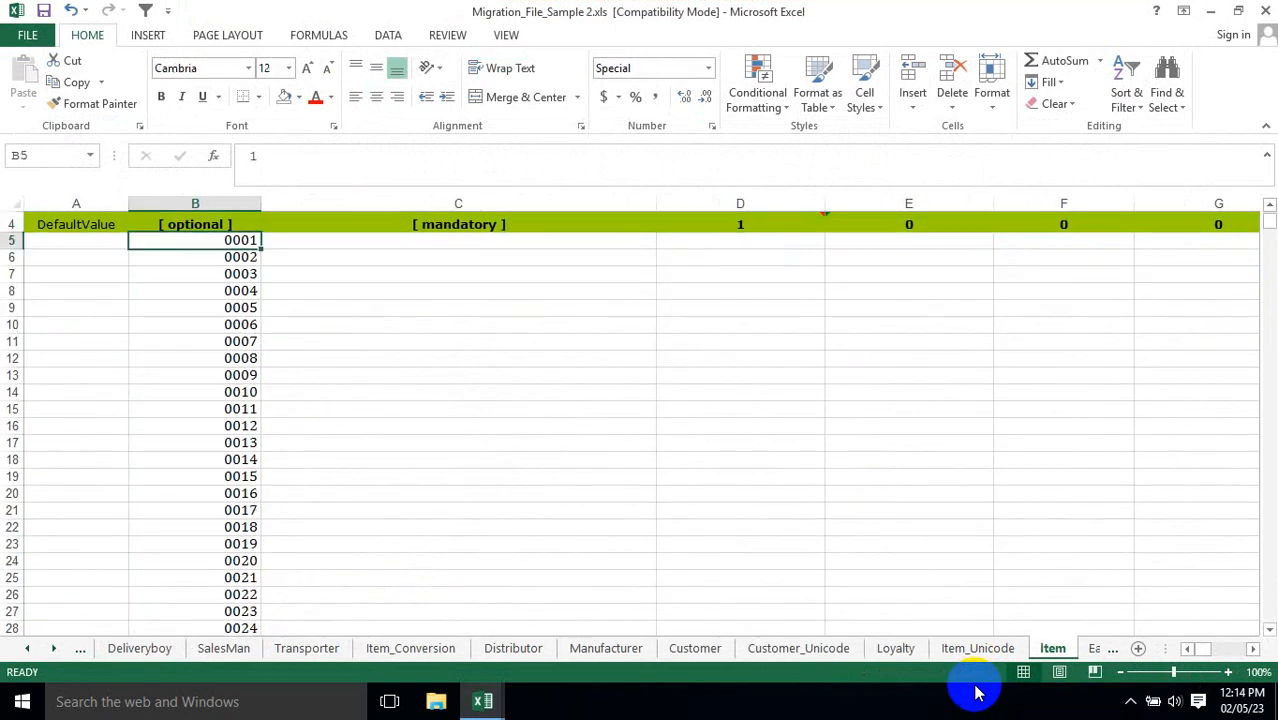
key("Up")
key("Up")
key("Up")
key("Up")
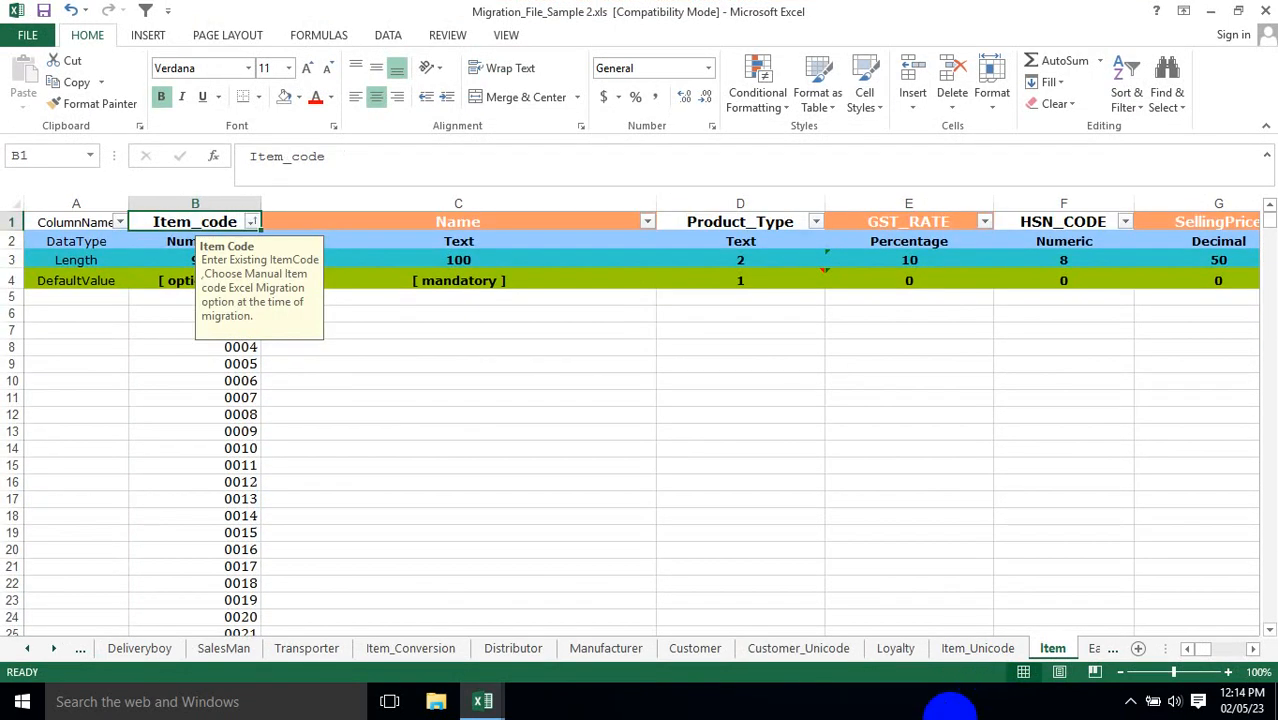
Start a VLOOKUP formula in Name cell C5 with item code B5 as the lookup value.
left_click(434, 311)
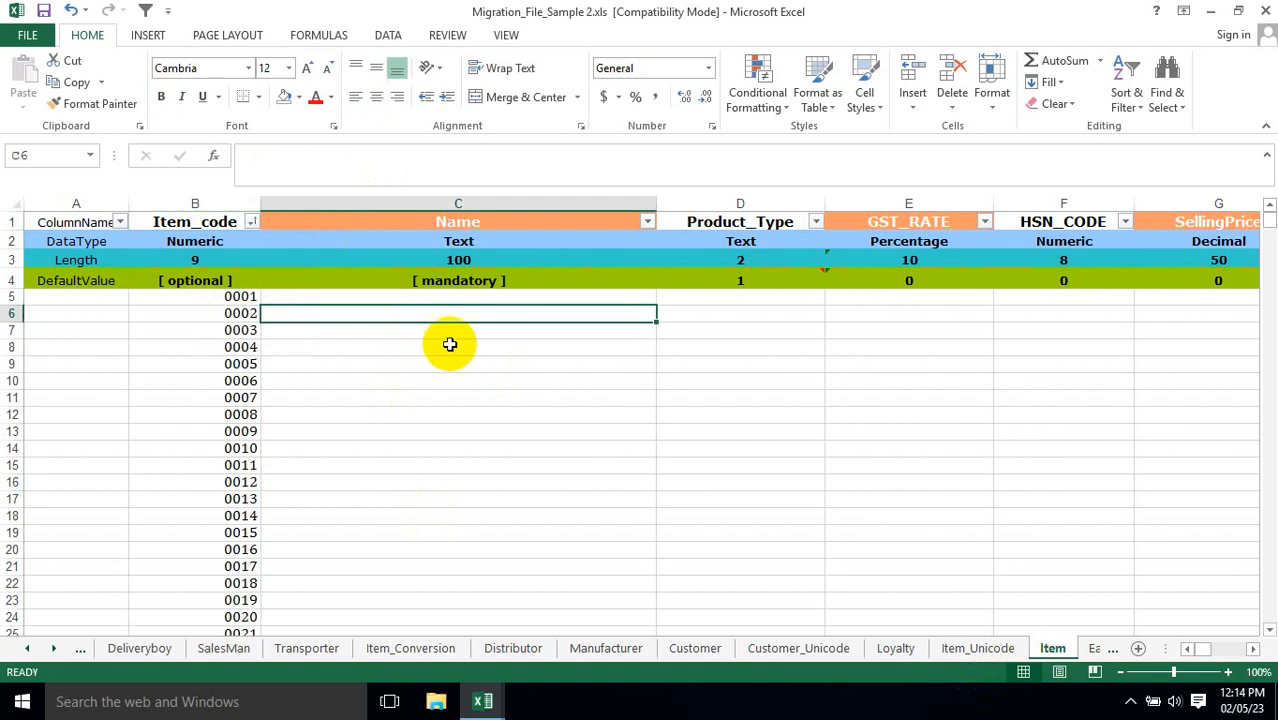
key("Up")
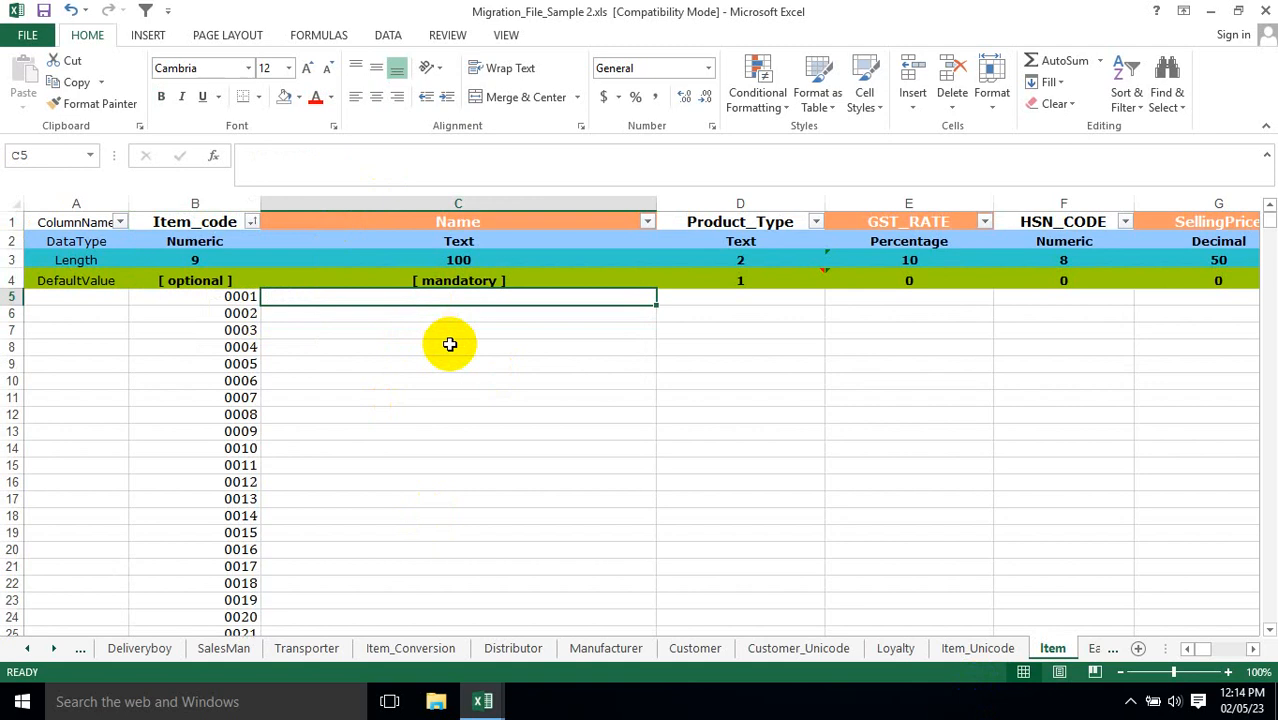
type("=vlo")
key("Tab")
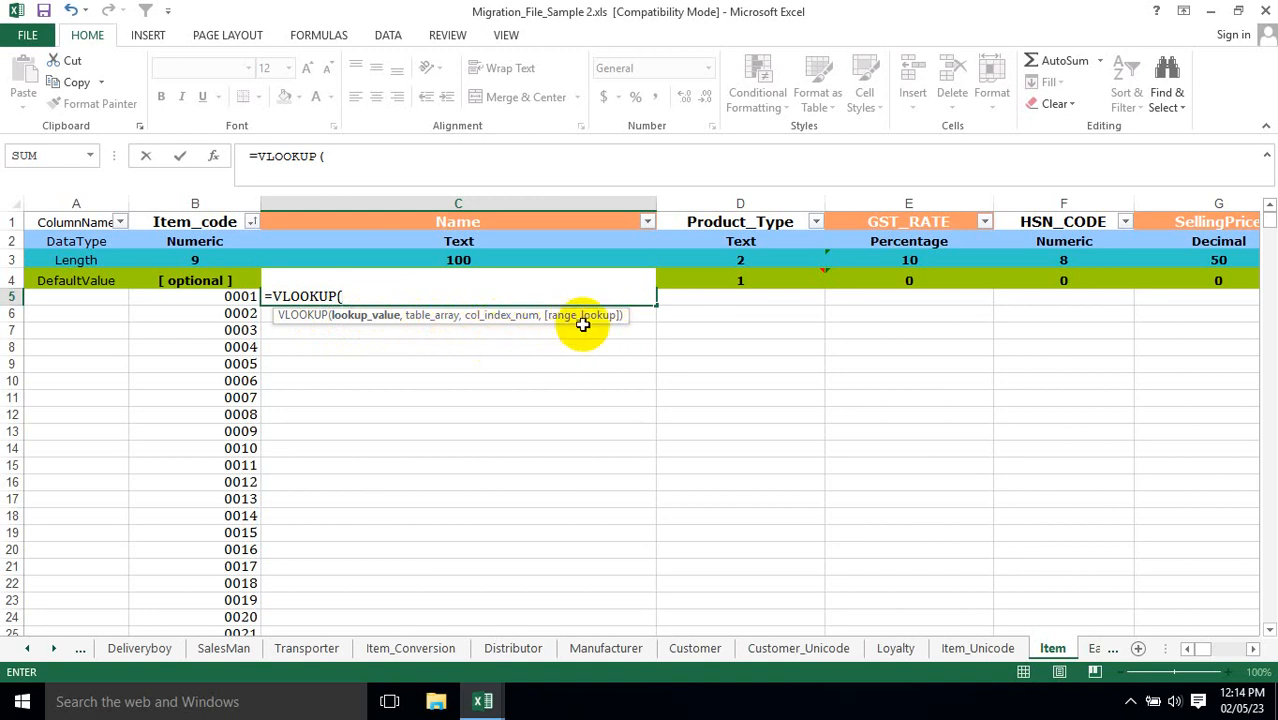
left_click(226, 297)
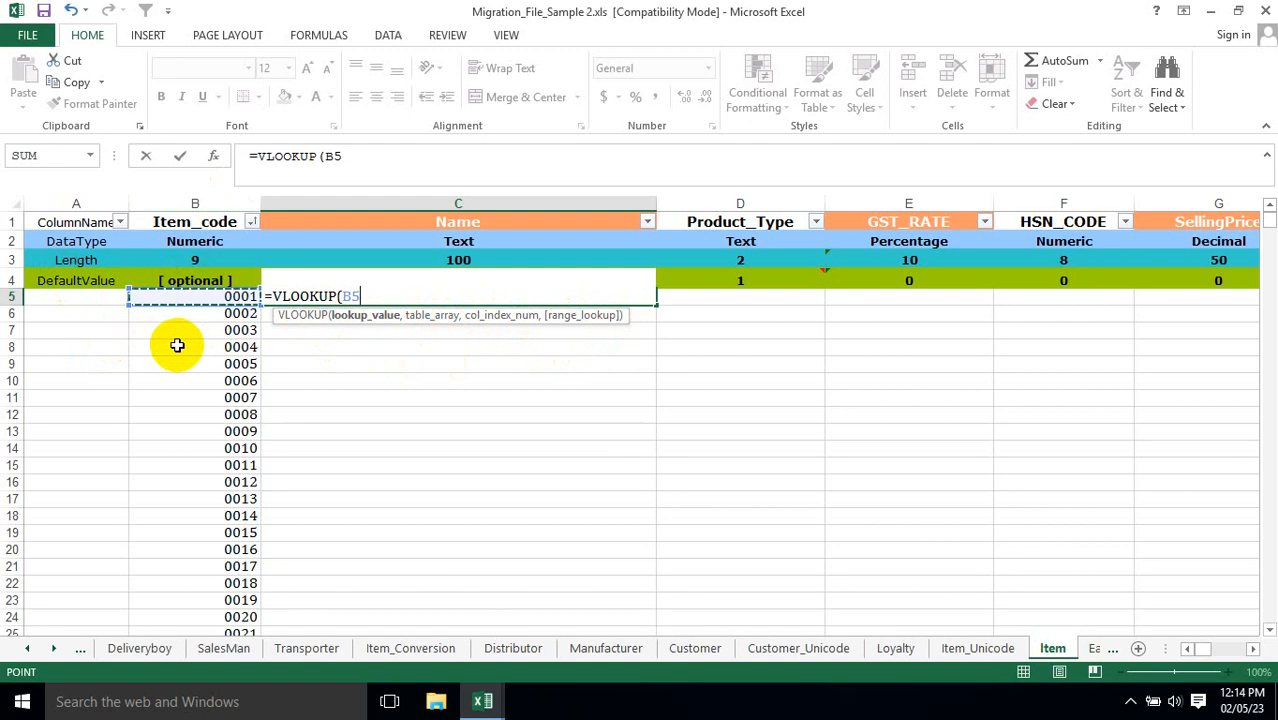
left_click(483, 701)
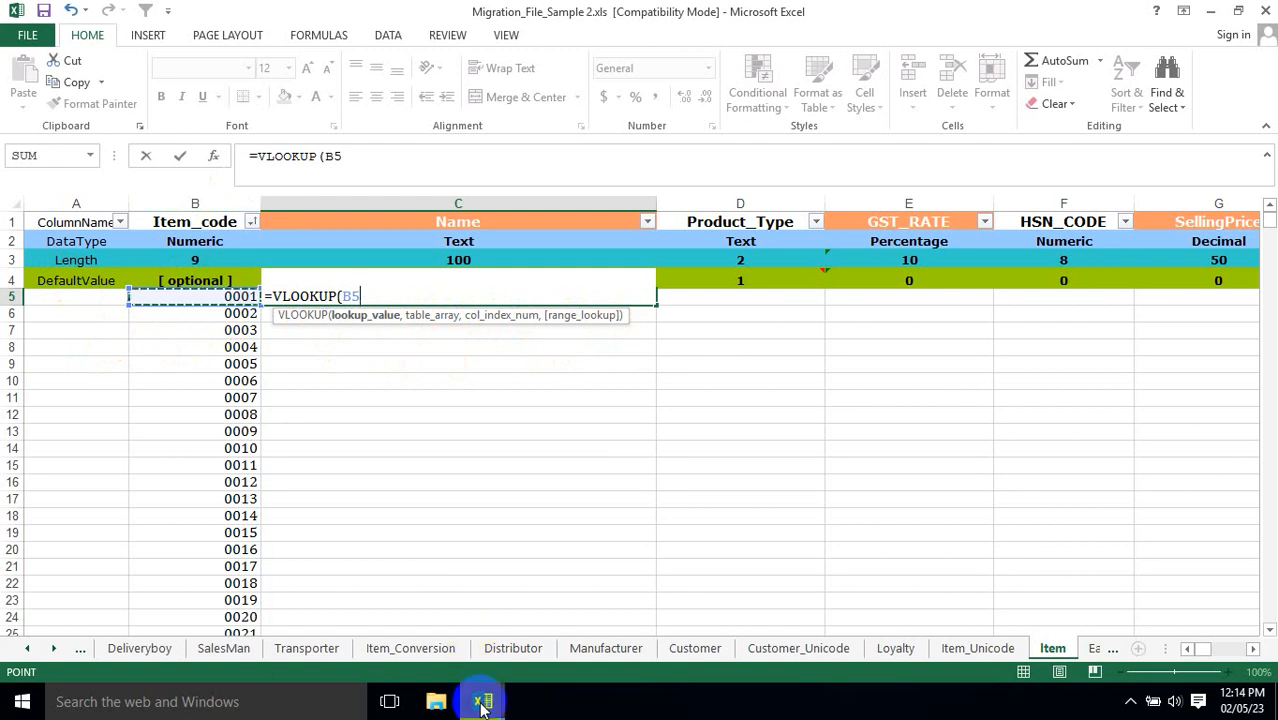
type(",")
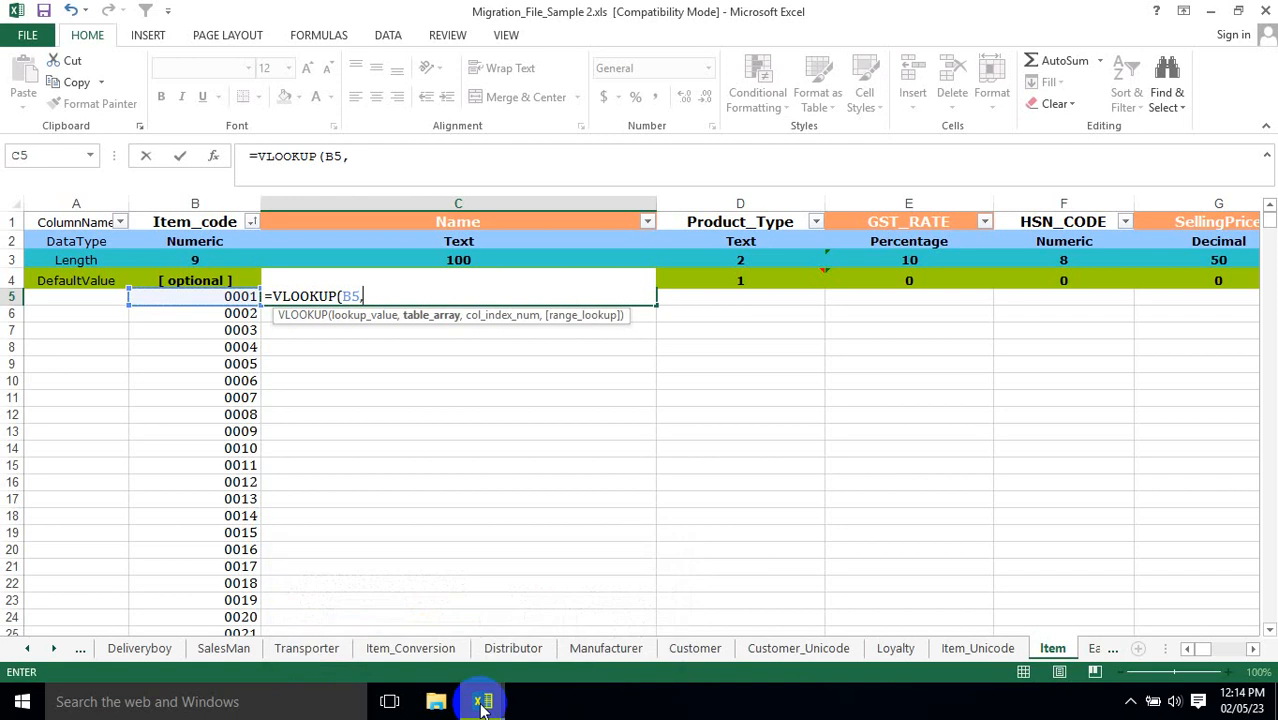
Set the lookup's table array to $A$1:$FP$2501 on the Master sheet of Item Master Sample File Raw.xlsx.
left_click(483, 707)
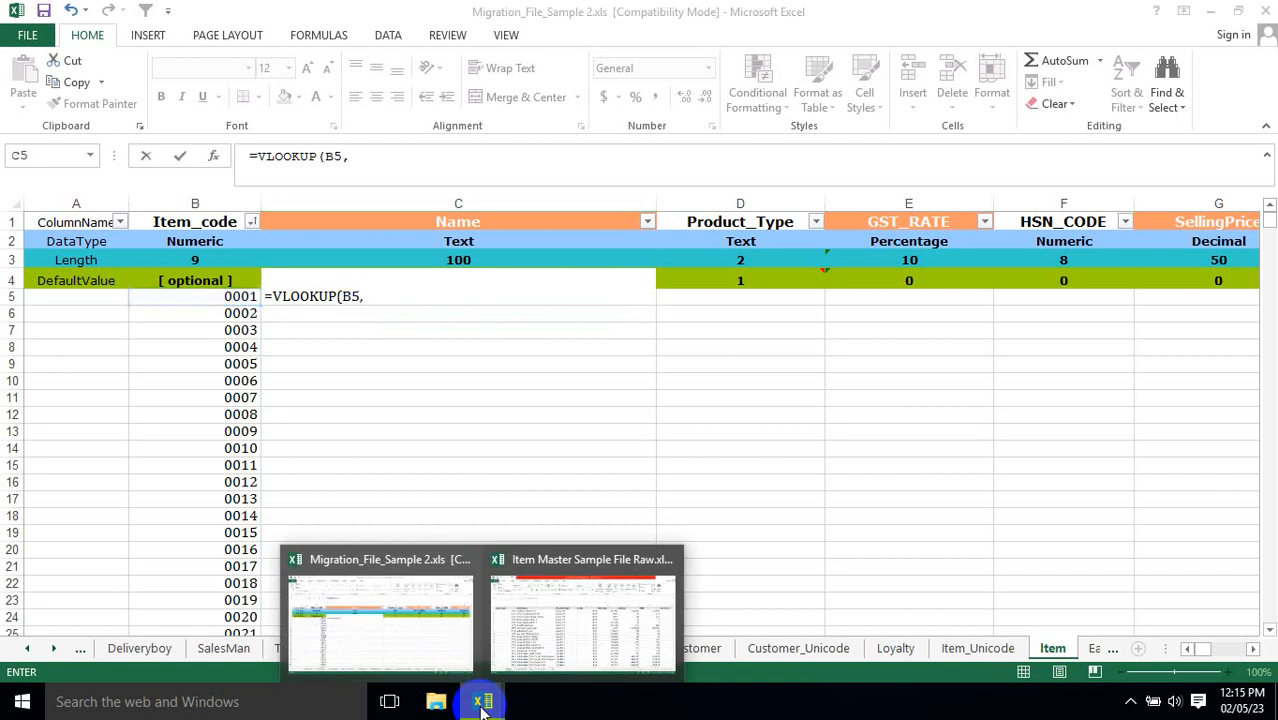
left_click(514, 614)
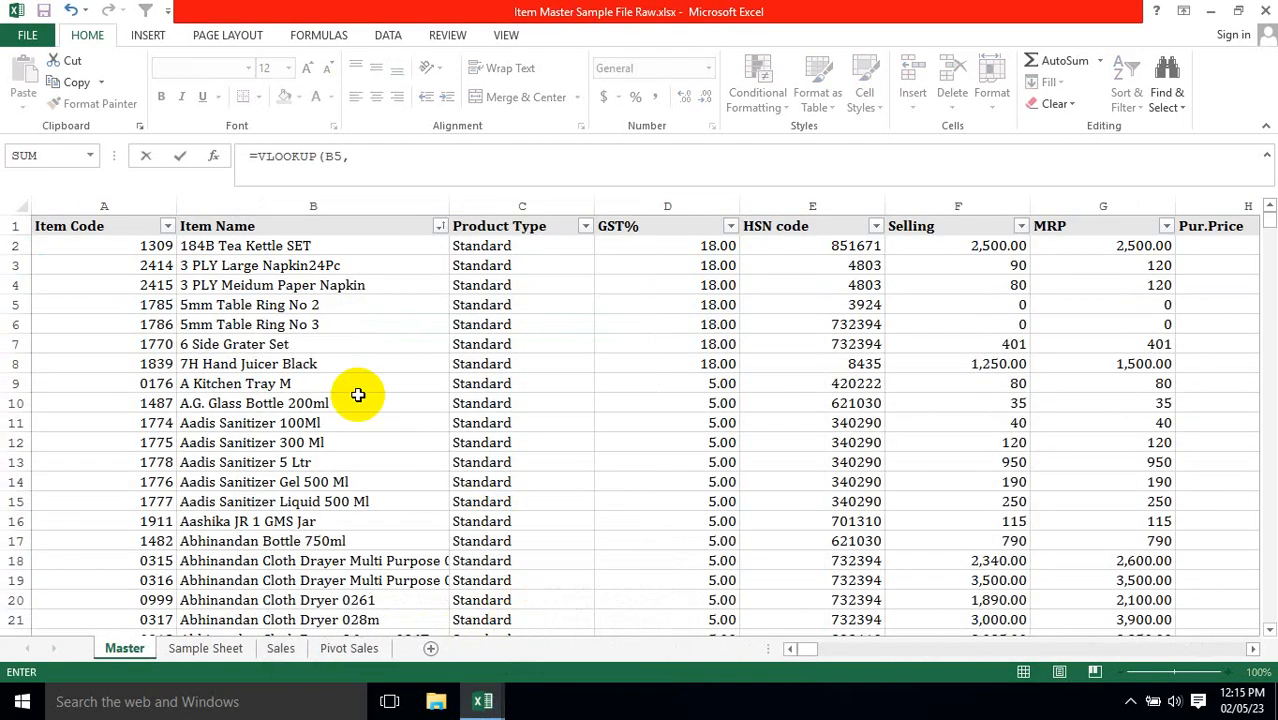
left_click(120, 246)
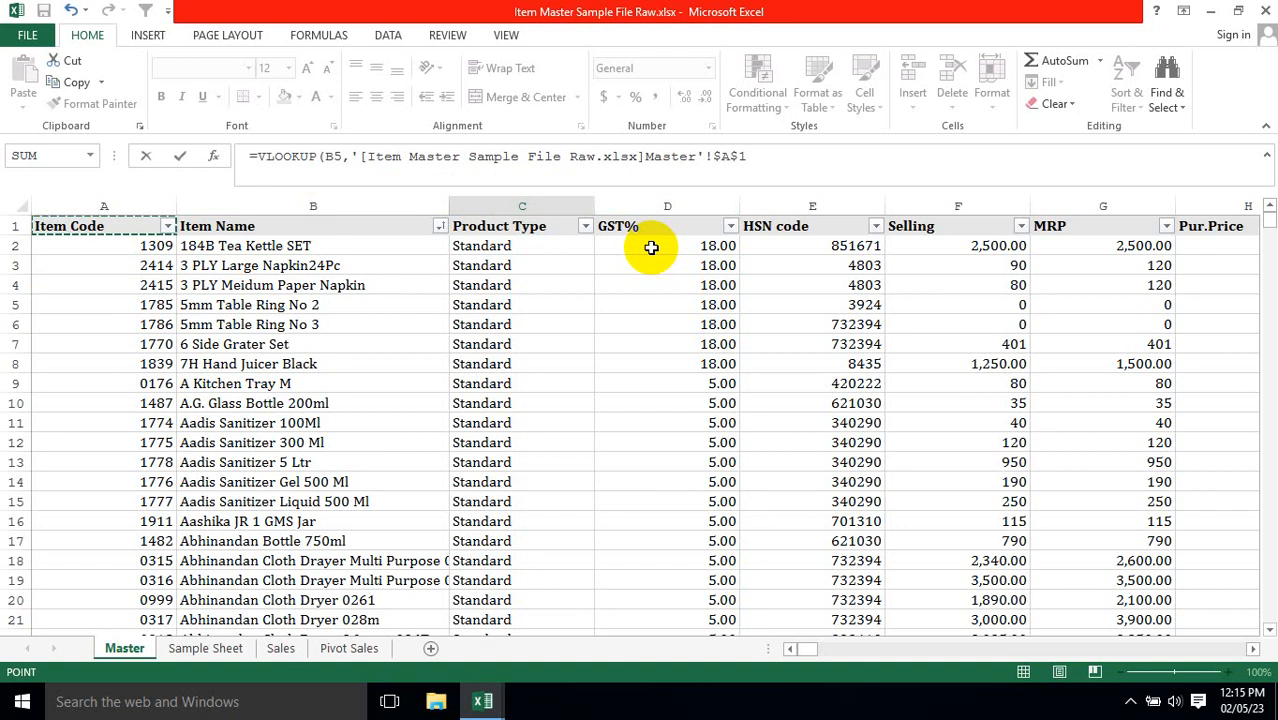
key("ctrl+shift+Right")
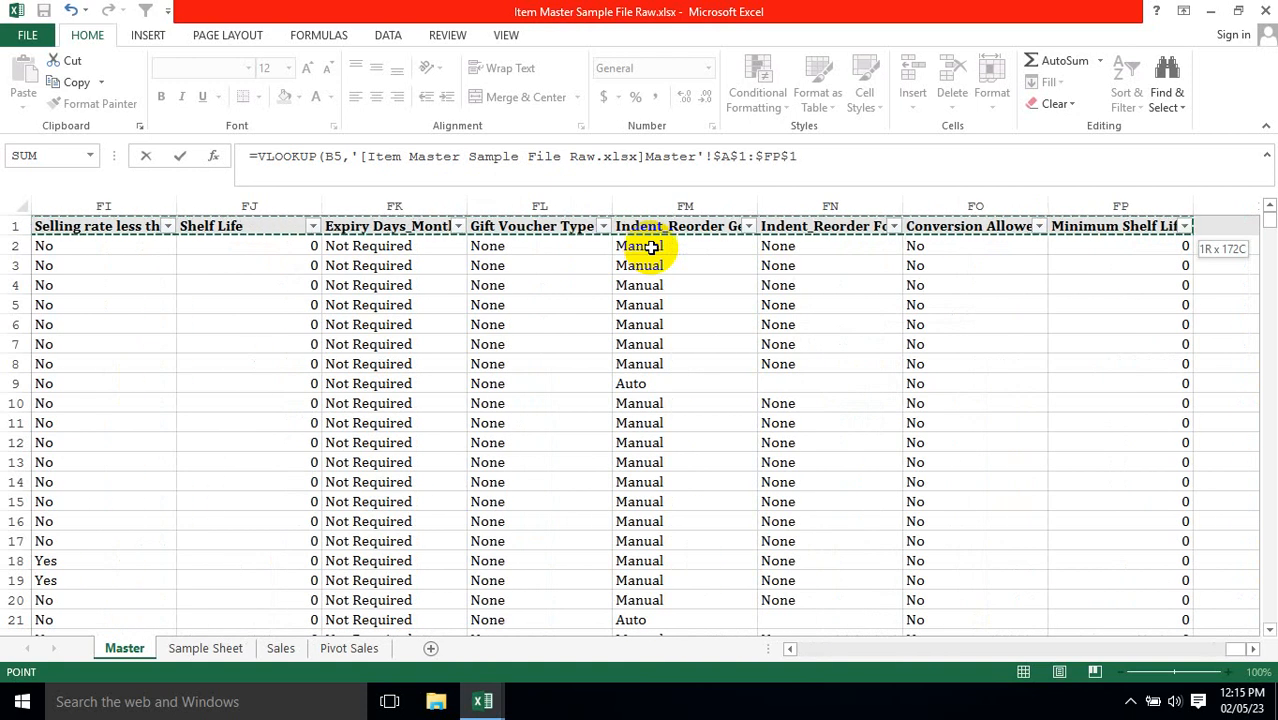
key("ctrl+shift+Down")
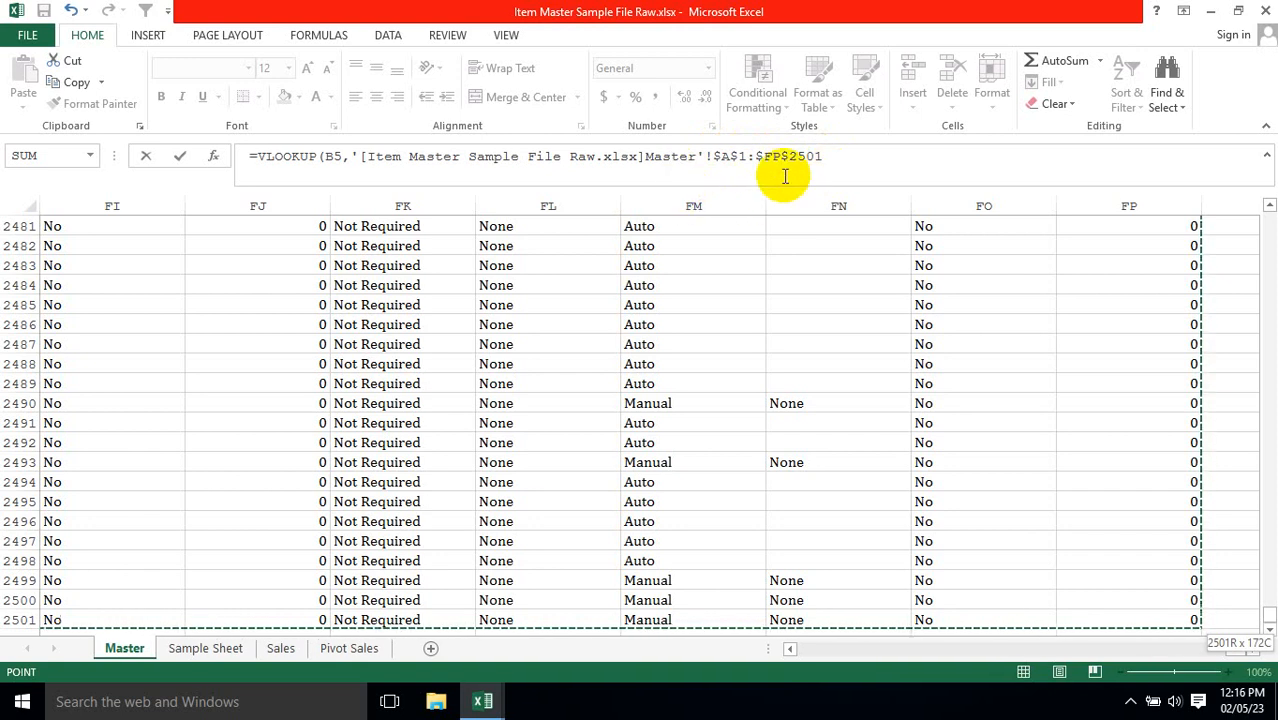
left_click_drag(713, 157, 825, 157)
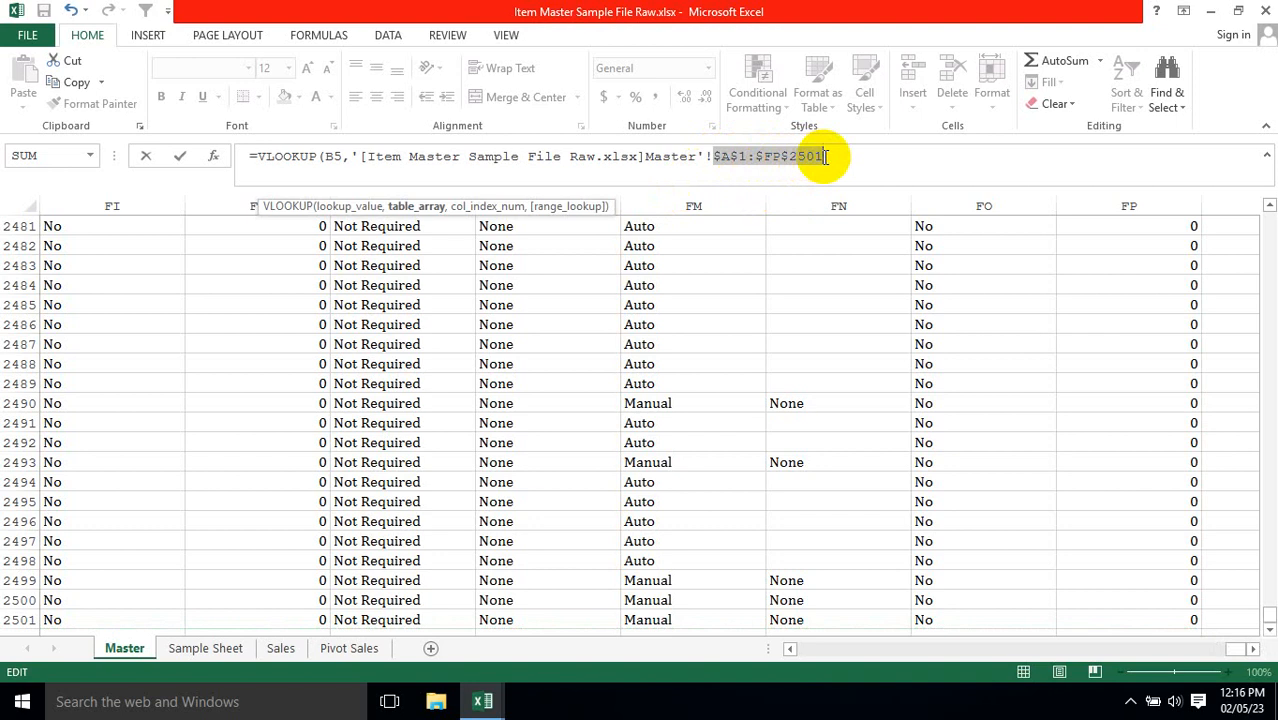
left_click(826, 157)
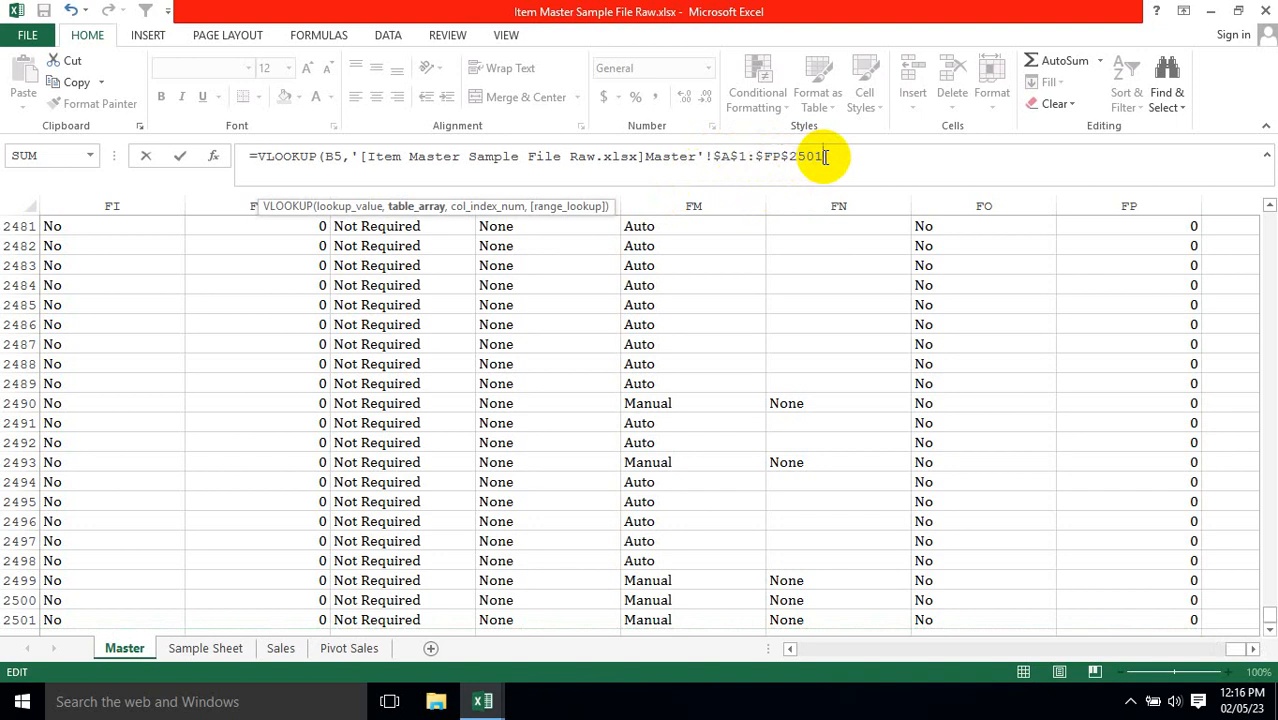
Complete the VLOOKUP with column index 2 and exact match 0, enter it, and review the formula in C5.
type(",2")
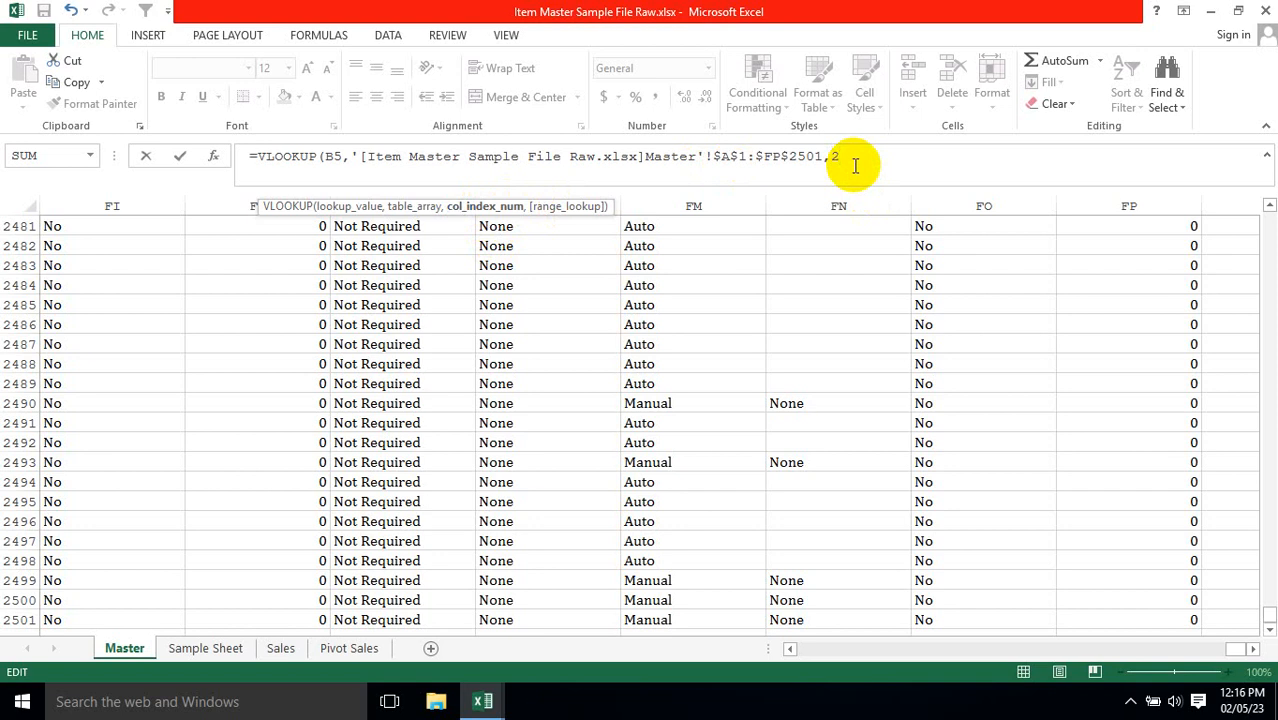
type(",")
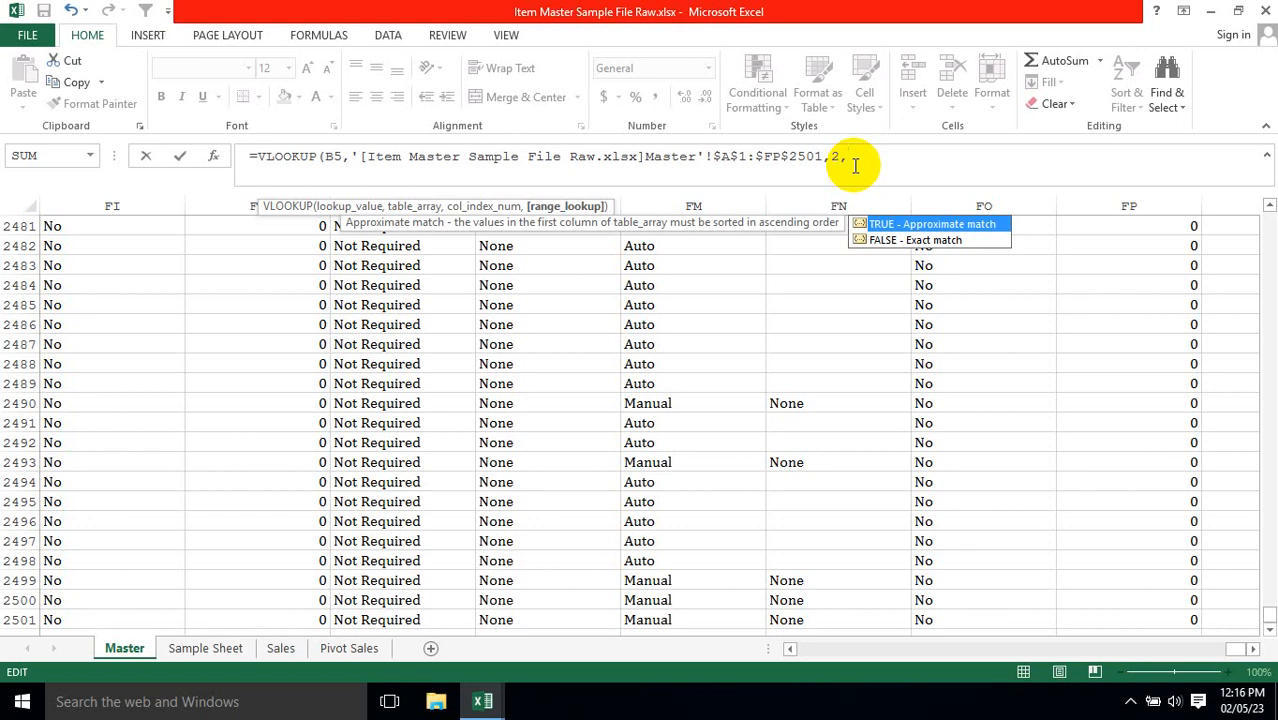
type("fa")
type(")")
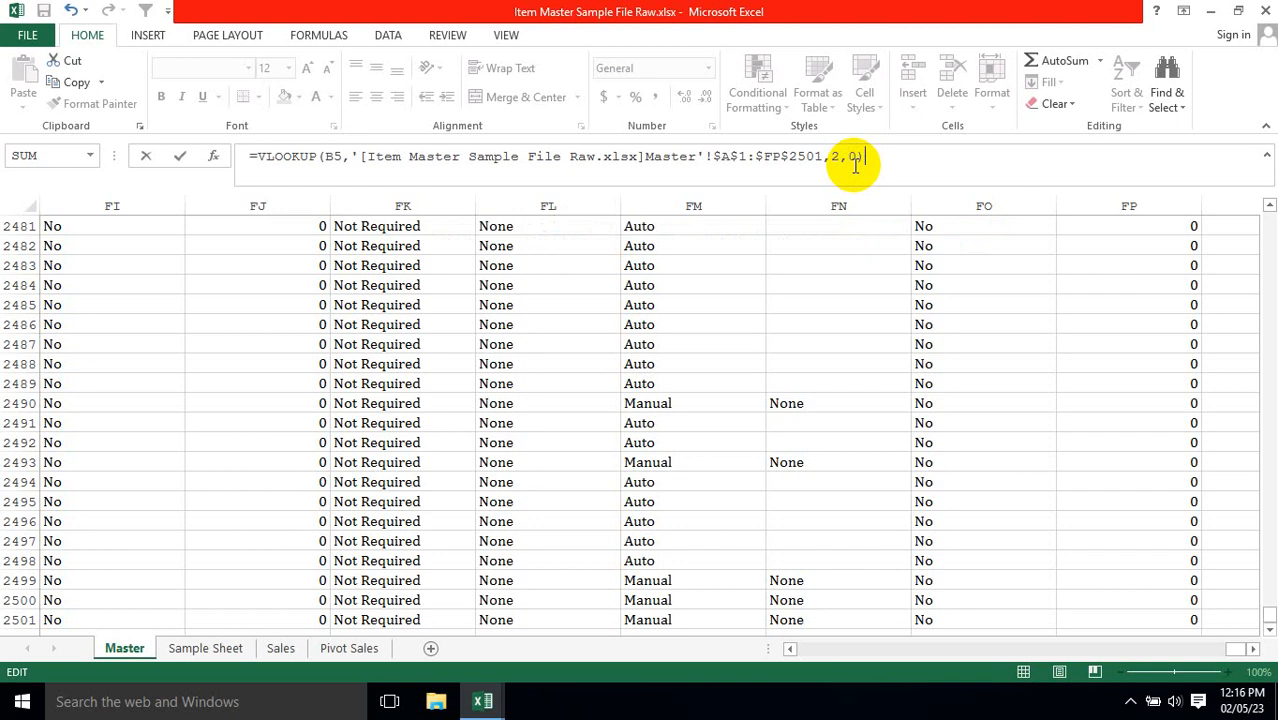
key("Return")
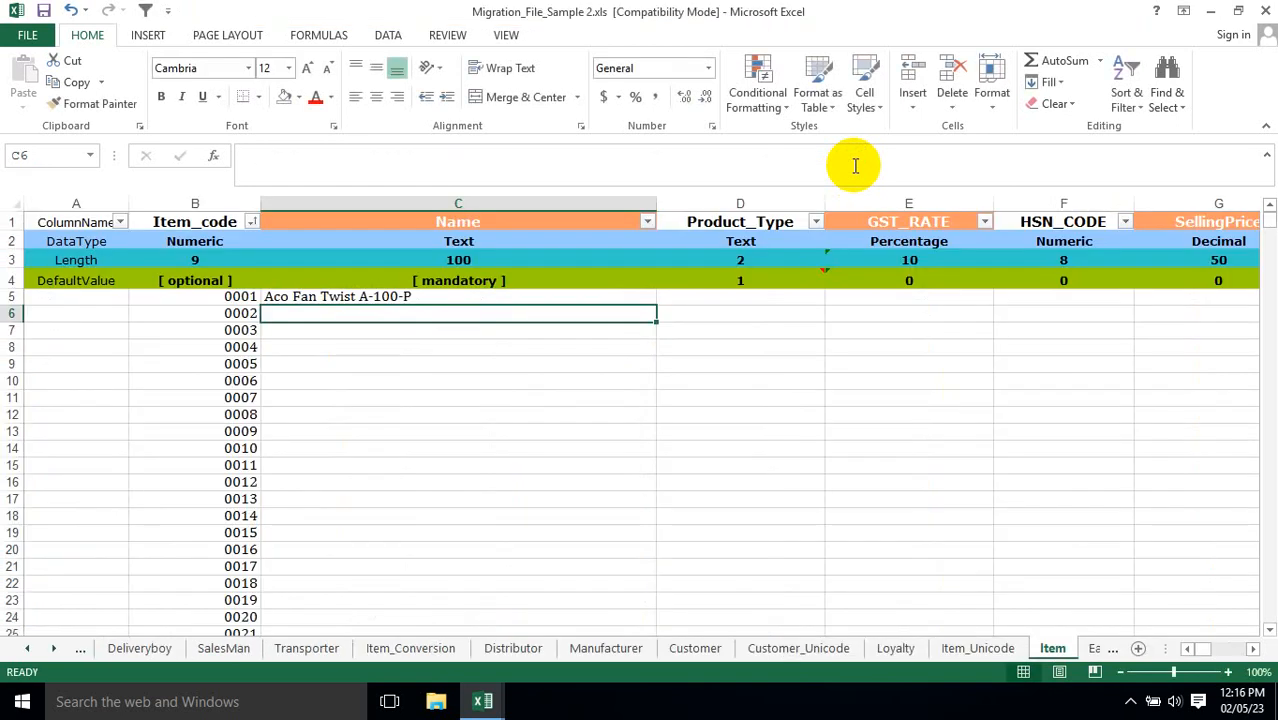
left_click(250, 298)
left_click(355, 302)
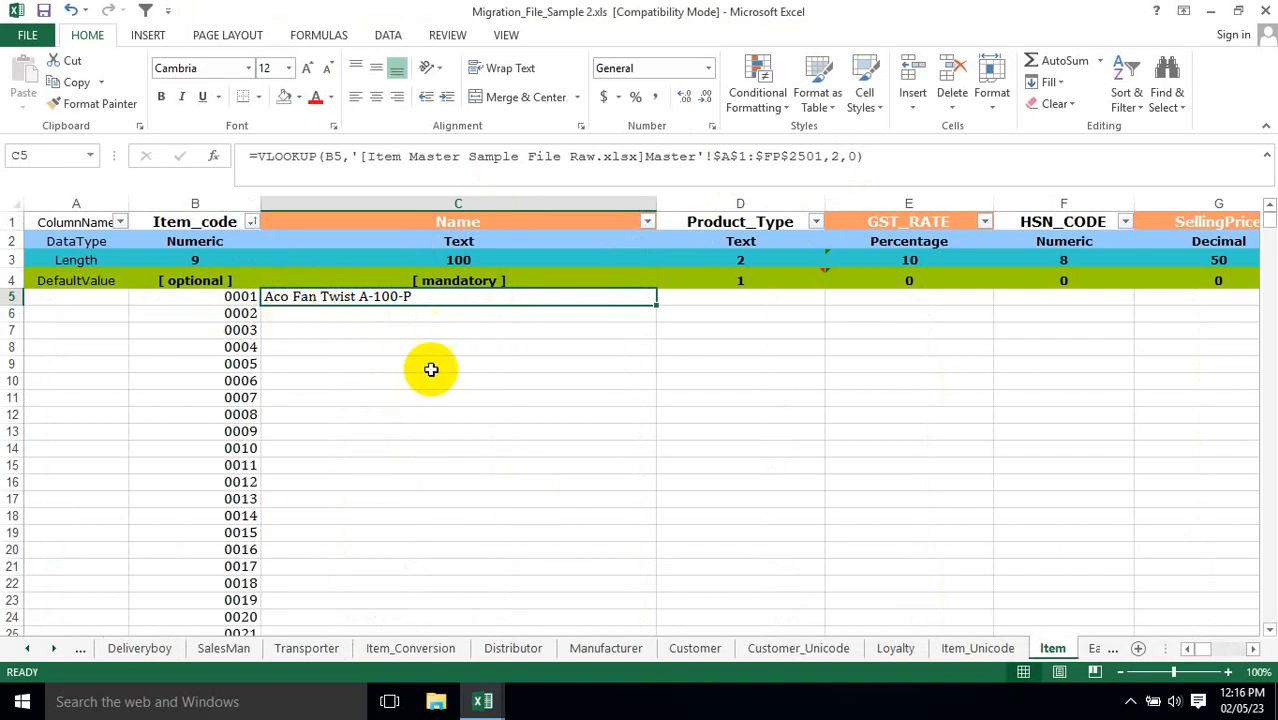
Switch to Item Master Sample File Raw.xlsx and filter the Master sheet's Item Code column to 0001 to check its item name.
left_click(225, 293)
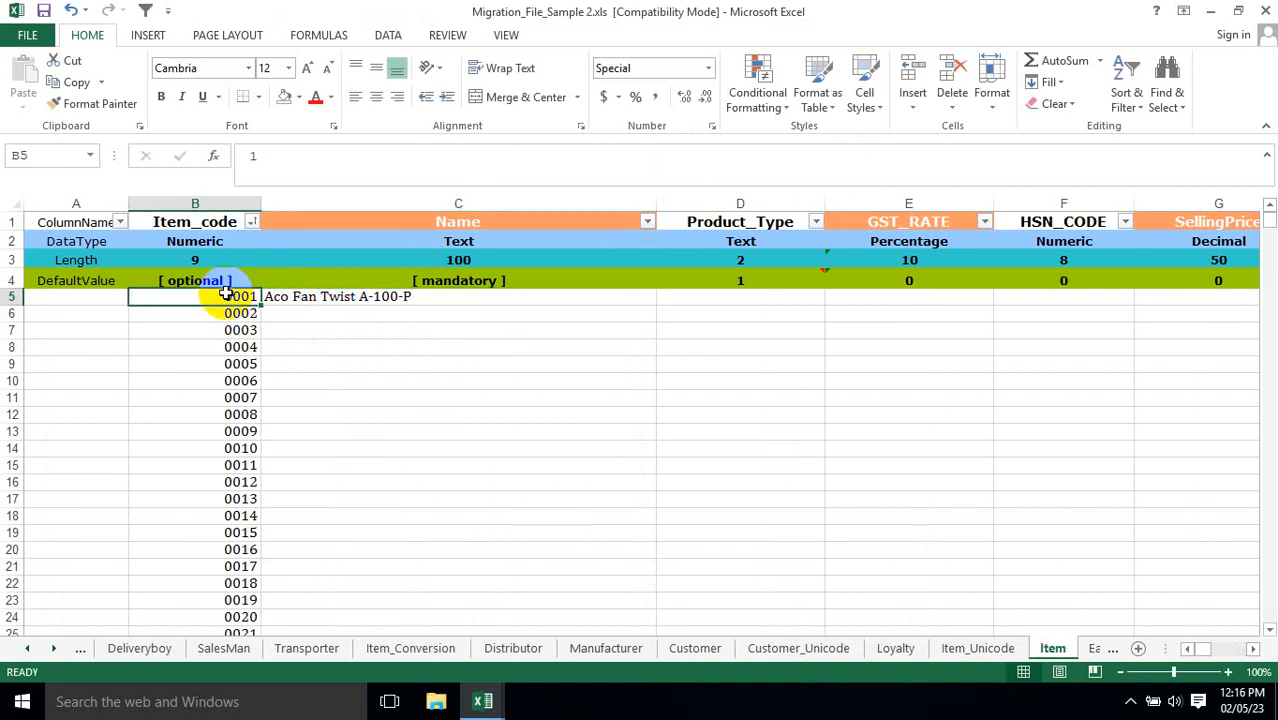
left_click(484, 700)
left_click(553, 623)
left_click(241, 342)
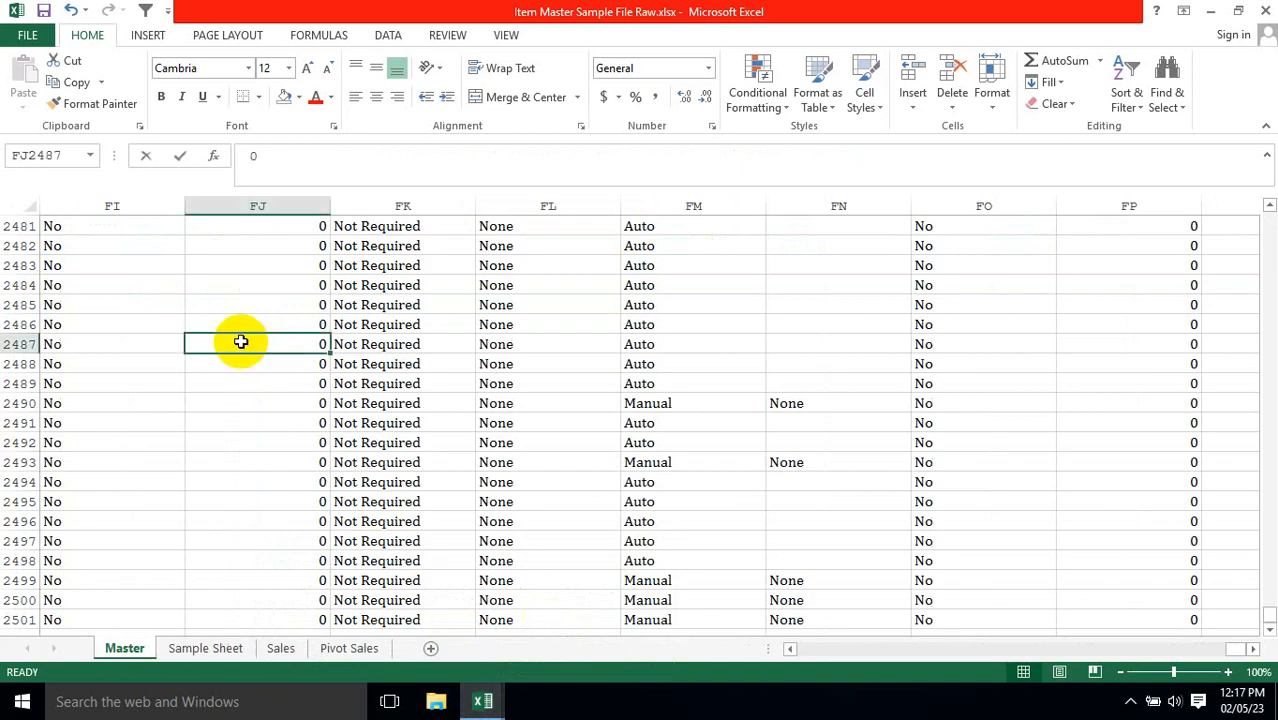
key("ctrl+Up")
key("ctrl+Left")
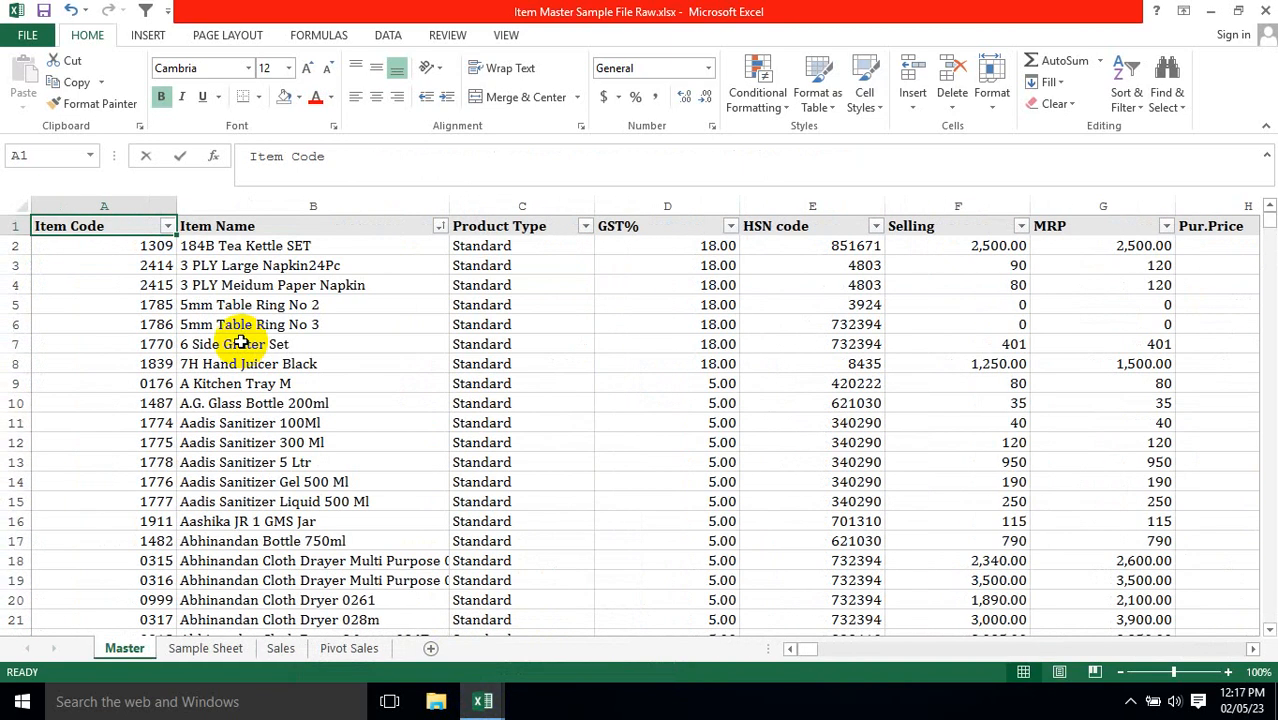
key("alt+Down")
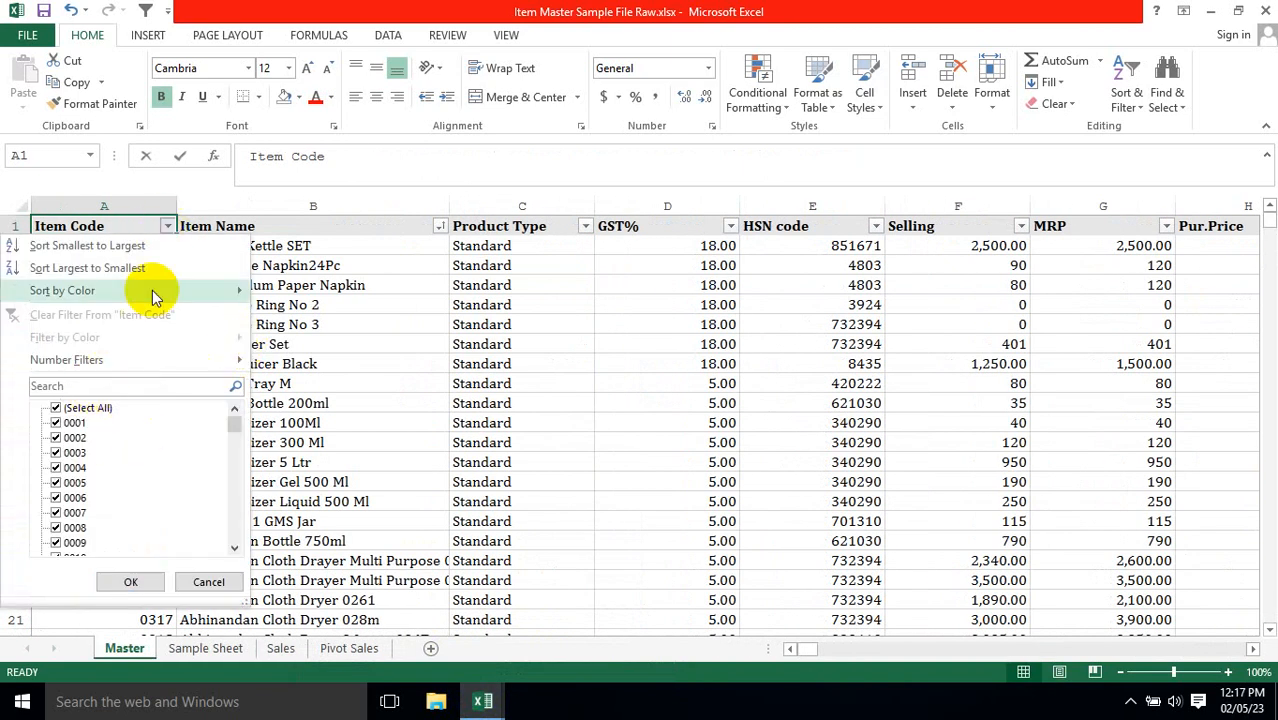
left_click(80, 408)
left_click(56, 423)
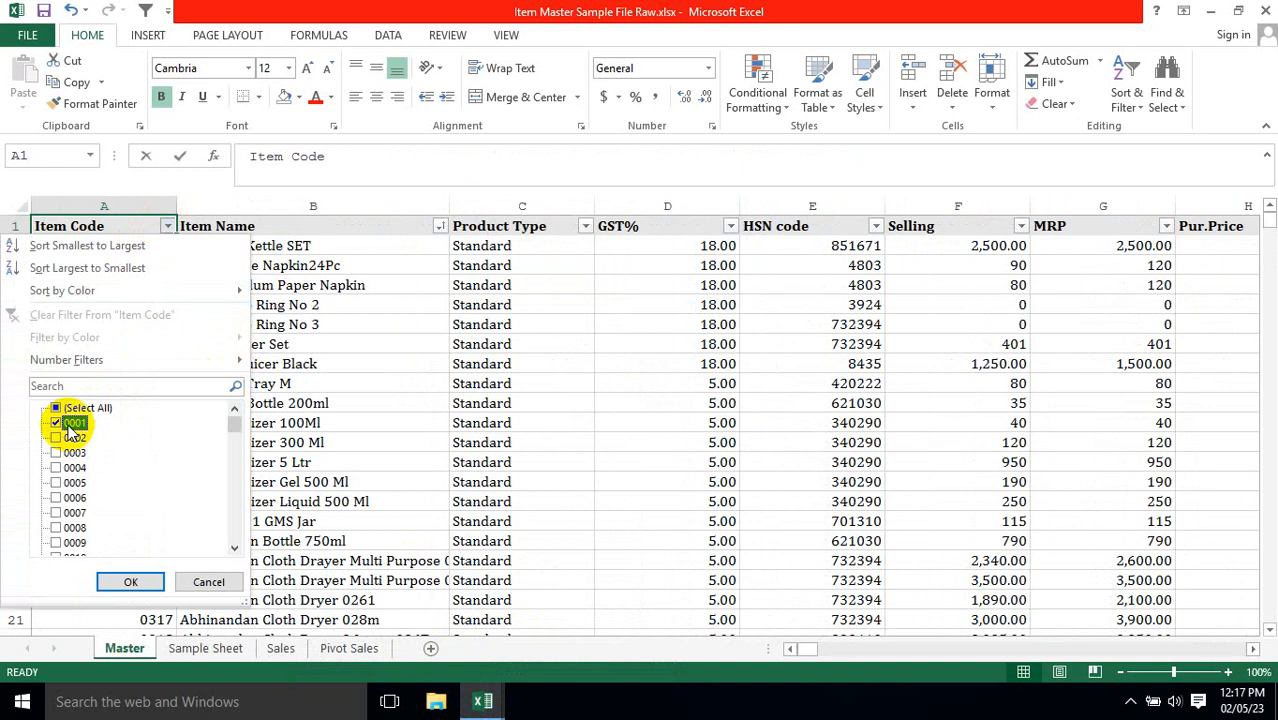
left_click(128, 581)
left_click(220, 264)
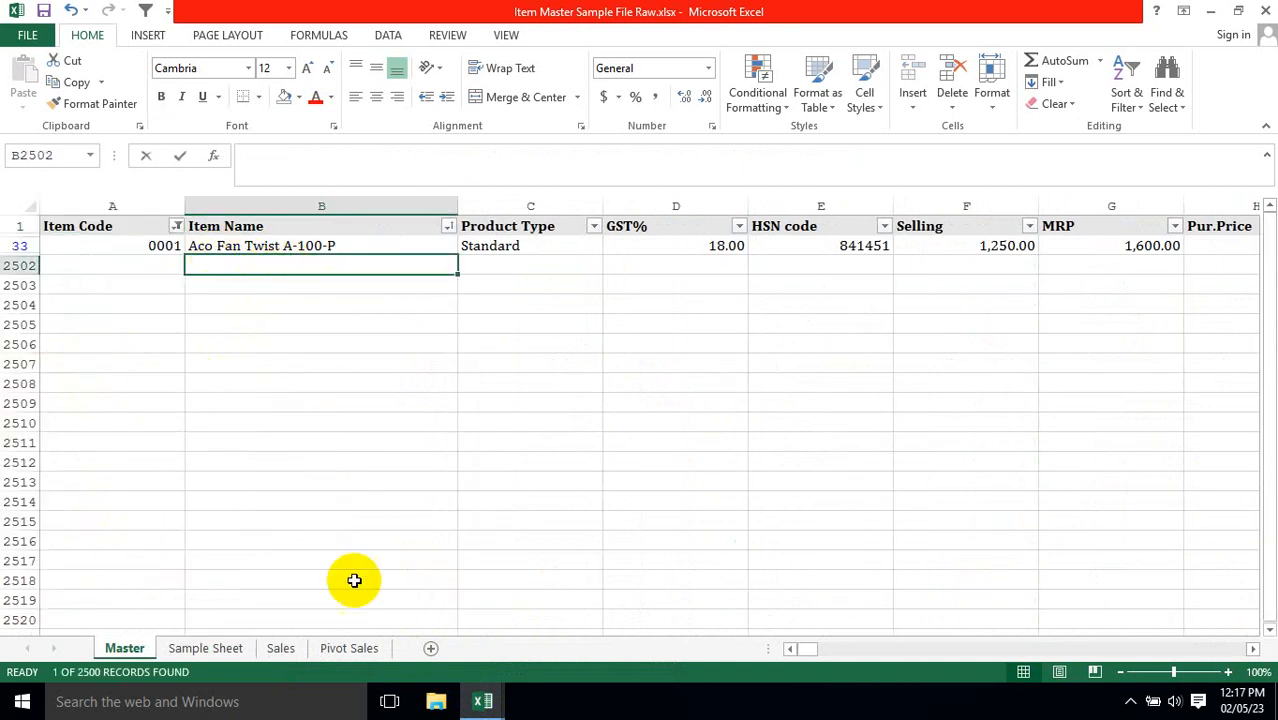
Return to the migration file and compare the name in C5 with the item master.
mouse_move(486, 692)
left_click(371, 618)
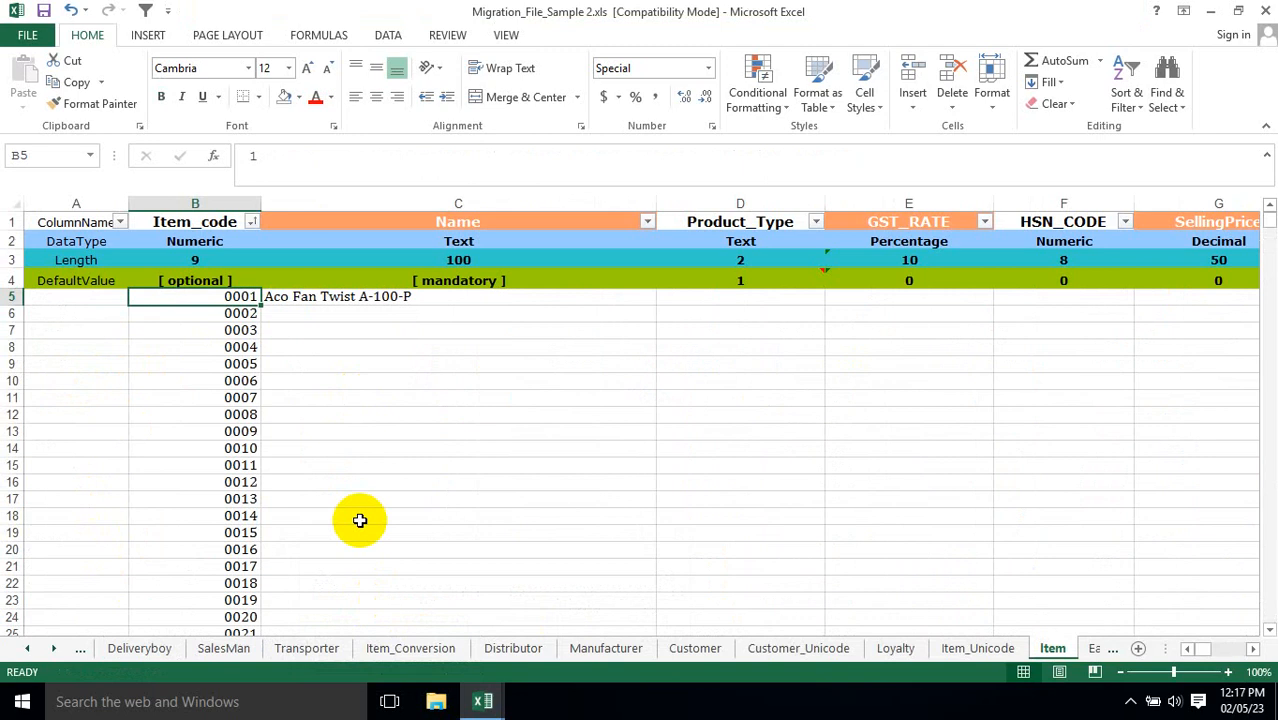
left_click(400, 300)
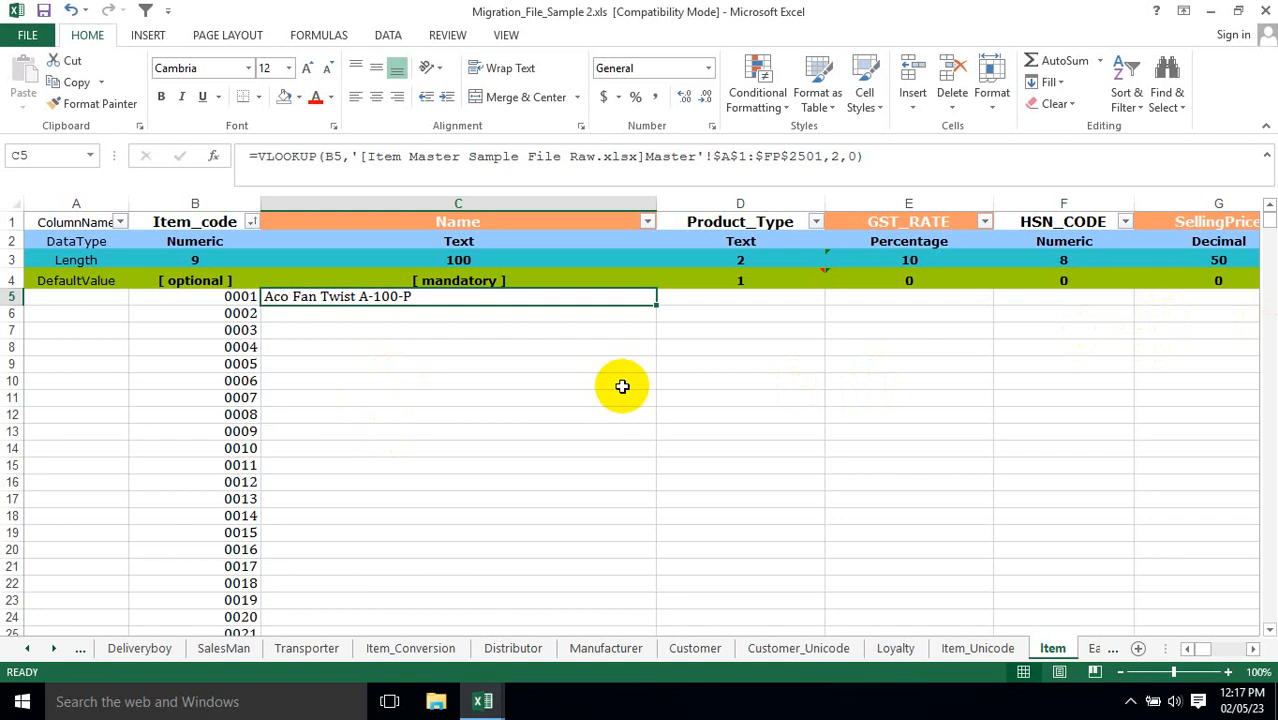
Show all item codes again in the Item Master's Master sheet and return to the migration file.
left_click(483, 702)
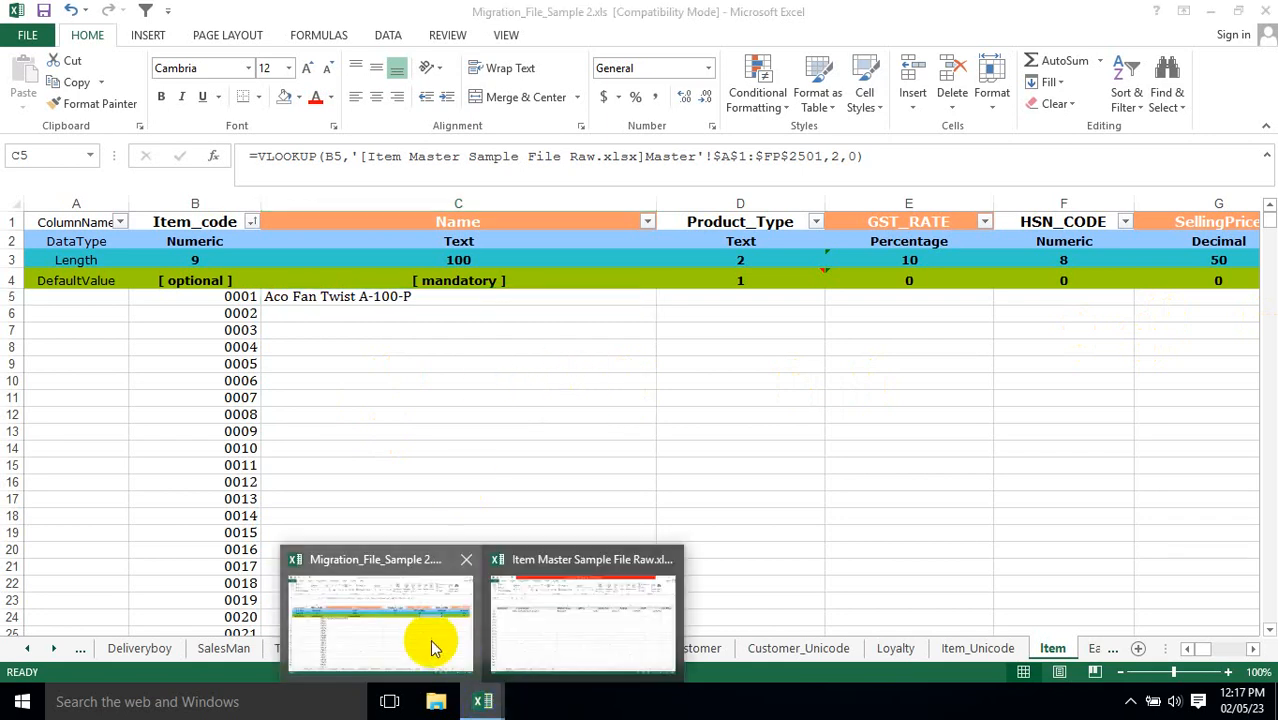
left_click(432, 648)
left_click(483, 702)
left_click(585, 620)
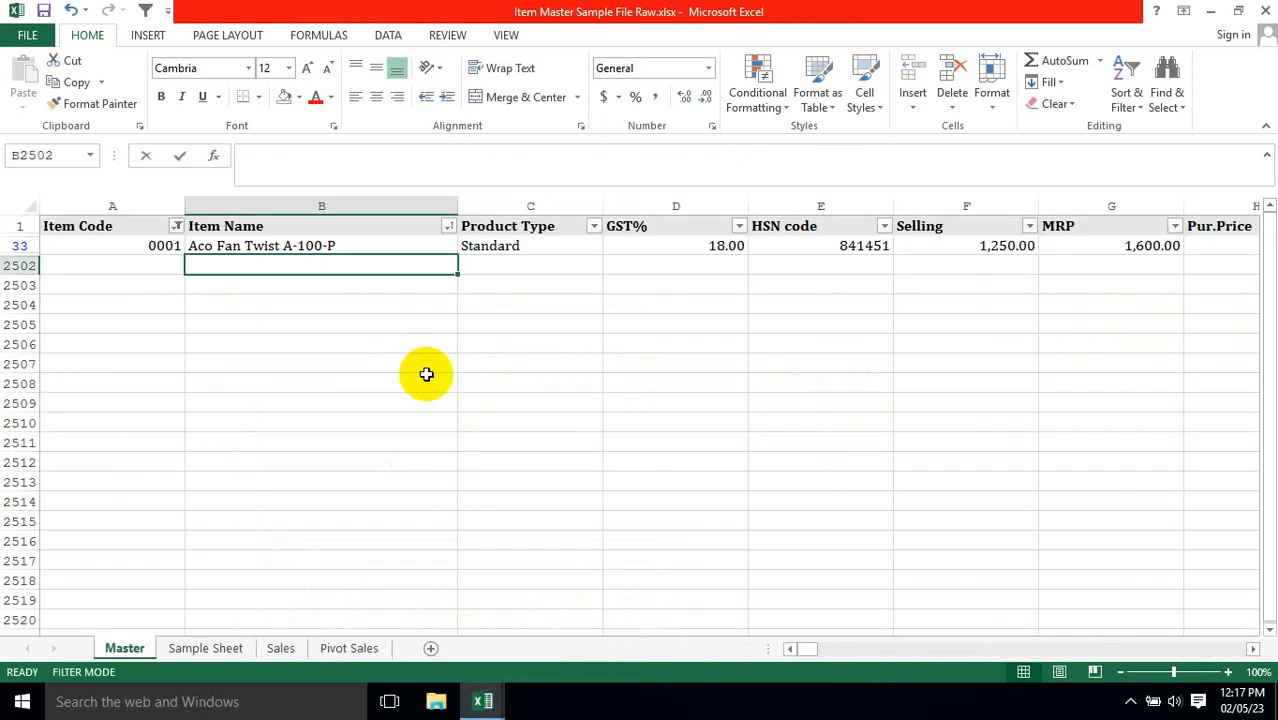
left_click(176, 226)
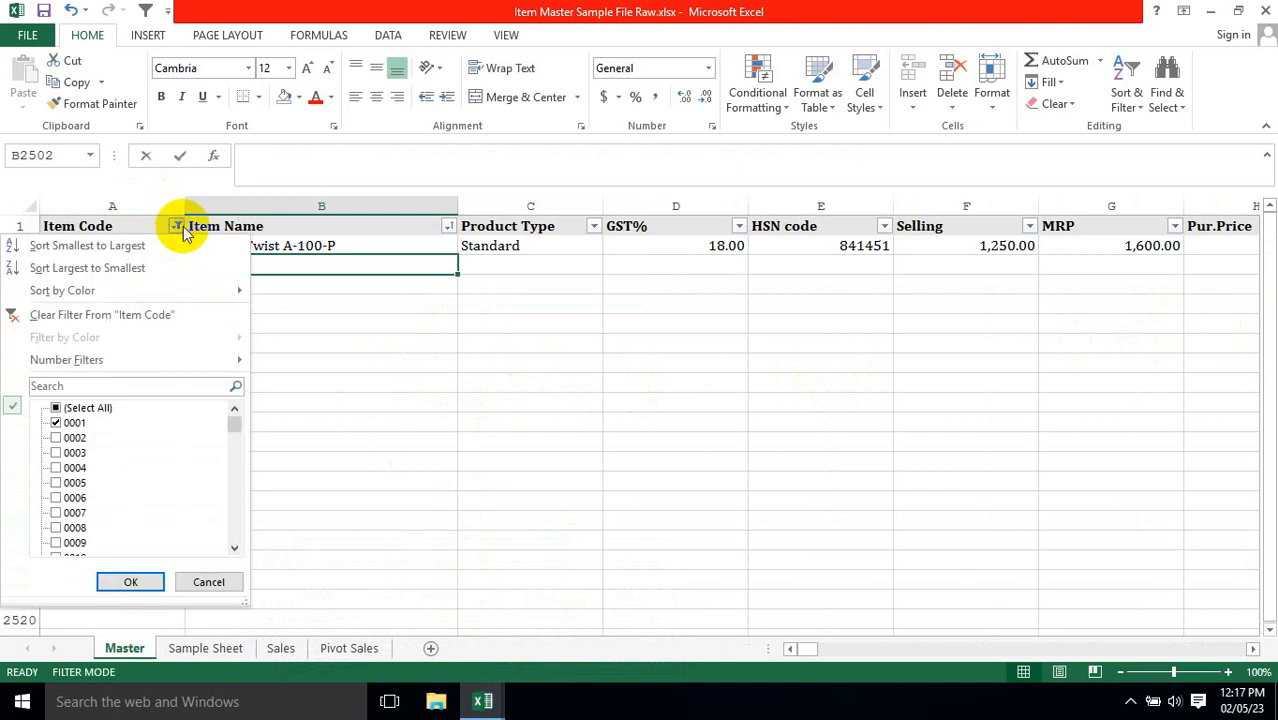
left_click(70, 408)
left_click(128, 583)
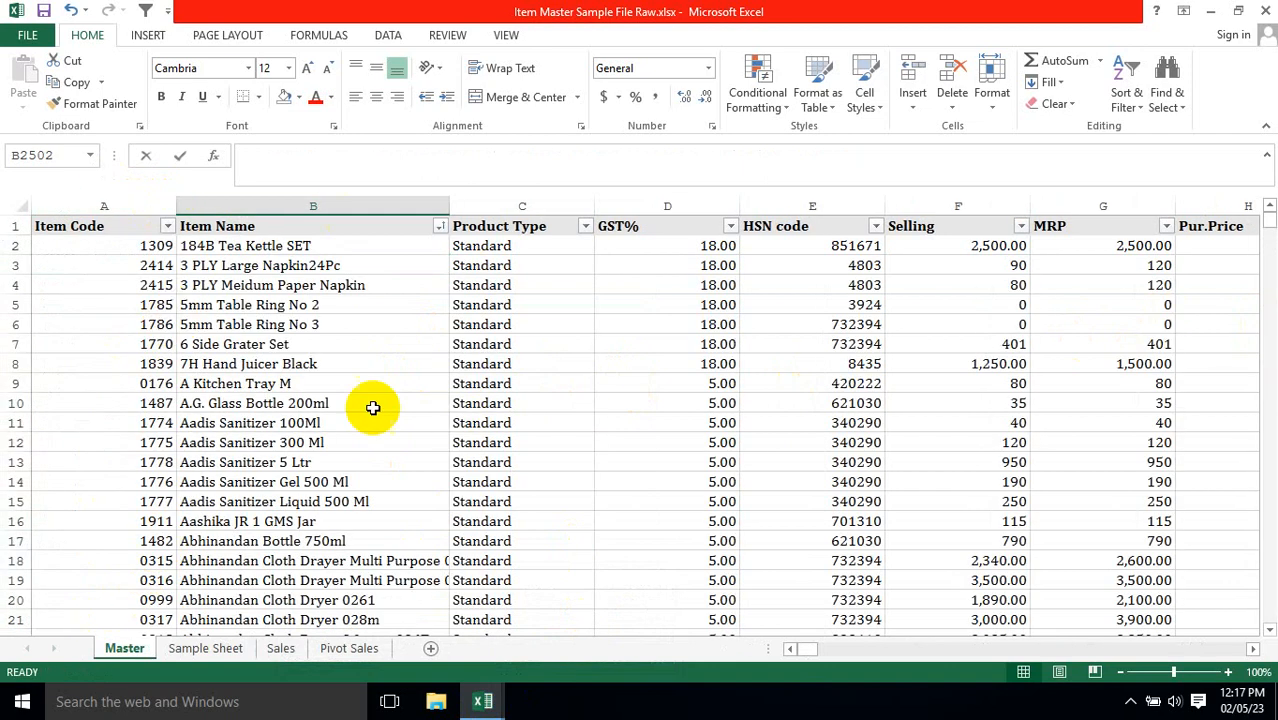
left_click(484, 700)
left_click(442, 630)
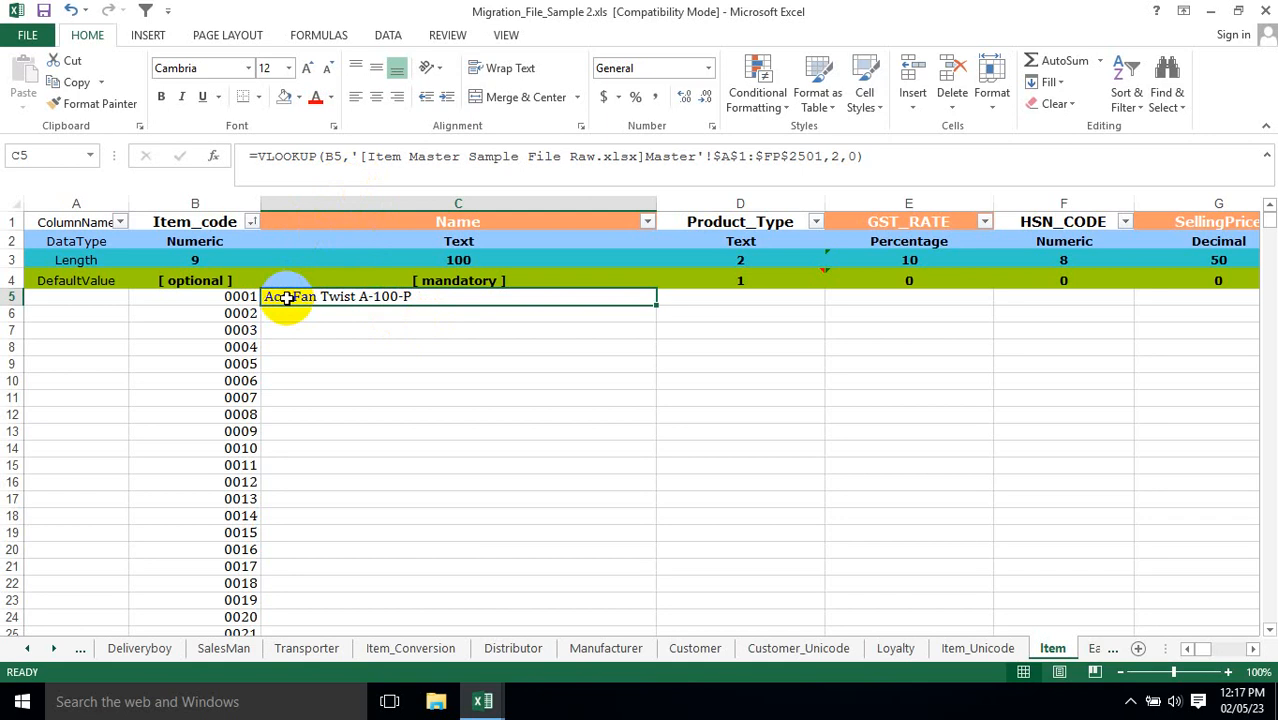
Change the lookup value in C5's VLOOKUP formula to $B5 so that its column is fixed.
left_click(328, 157)
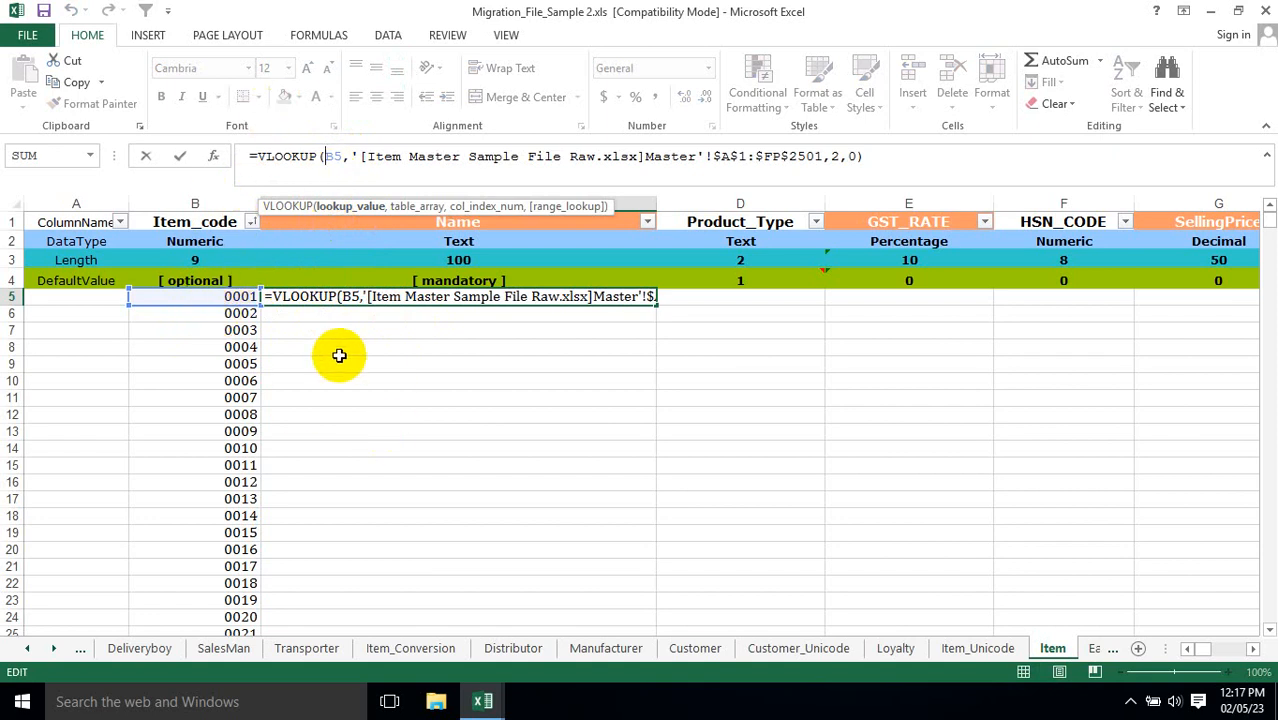
type("$")
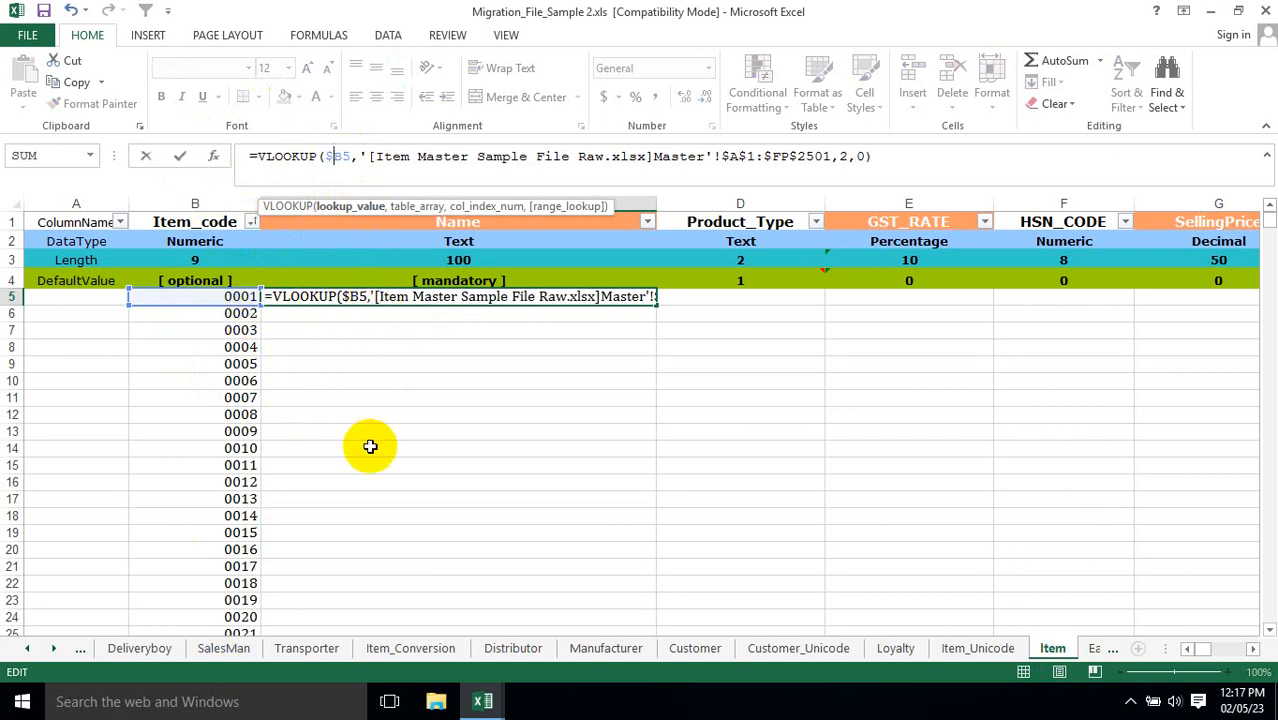
key("Return")
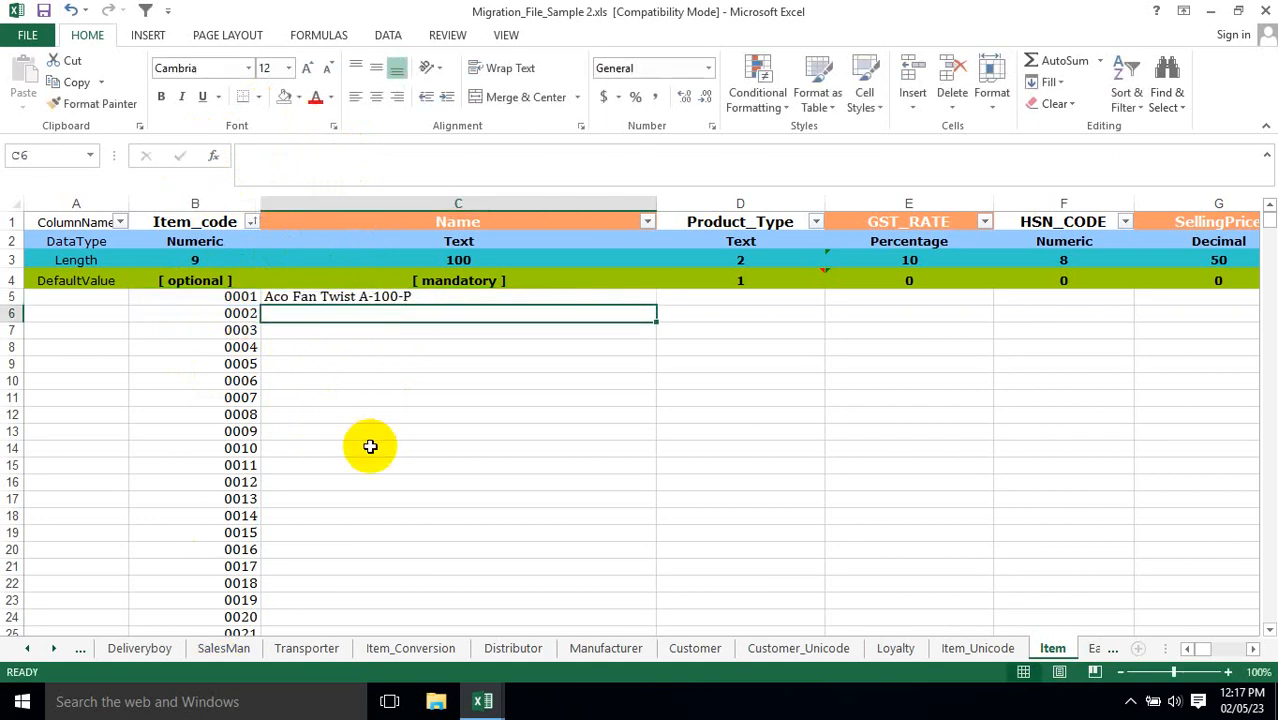
Copy the VLOOKUP formula from C5 to C6.
key("Up")
key("ctrl+c")
key("Down")
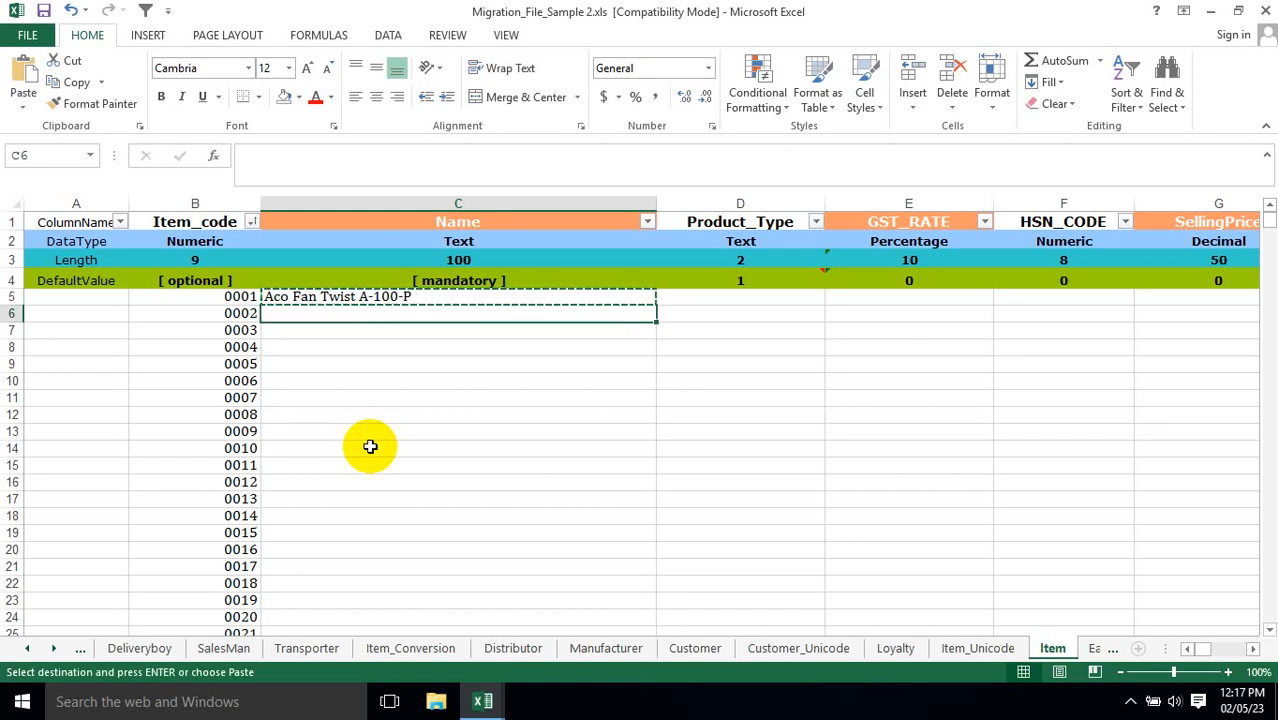
key("ctrl+v")
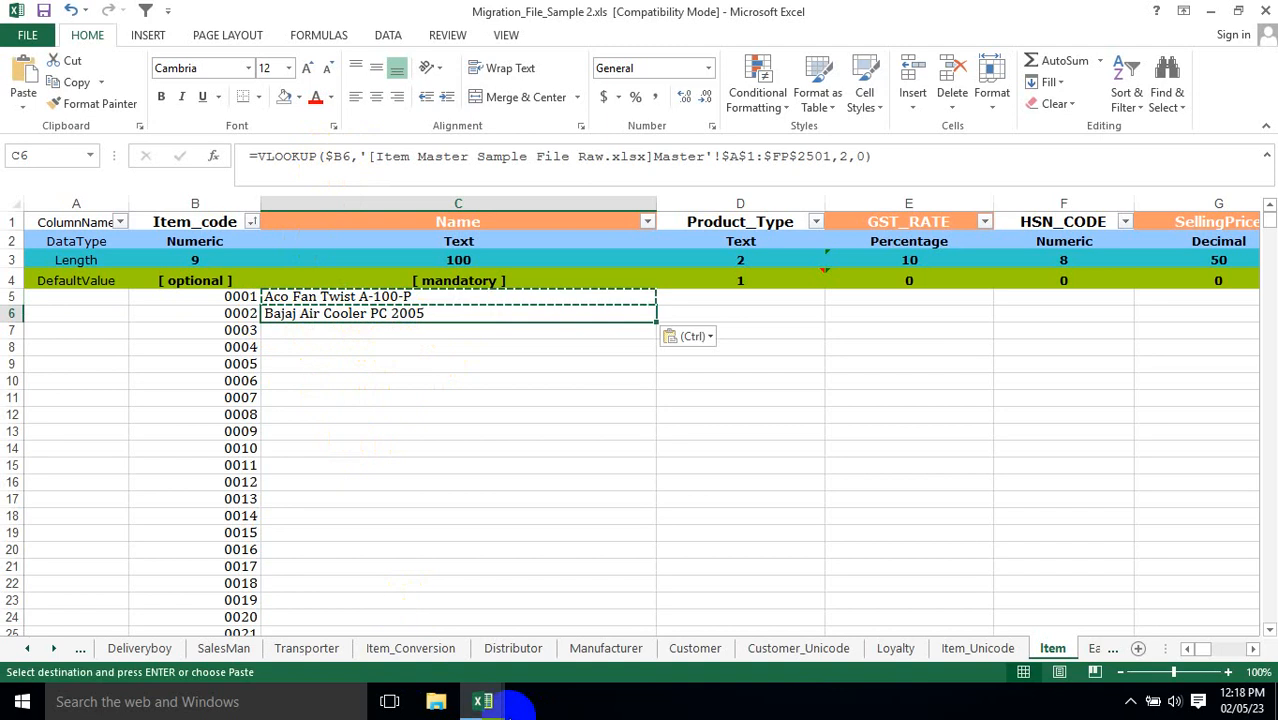
Filter the Item Code column in the Item Master's Master sheet to 0002 to check its item name.
left_click(483, 701)
left_click(510, 670)
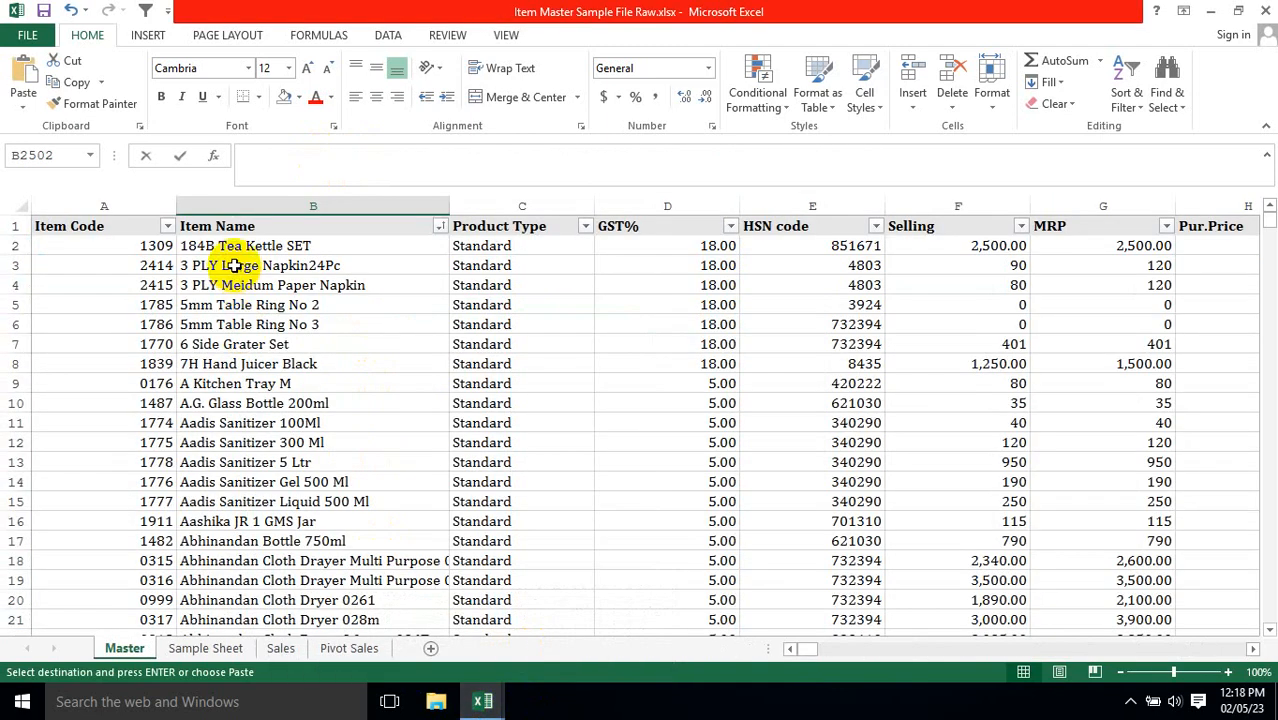
left_click(167, 226)
left_click(60, 407)
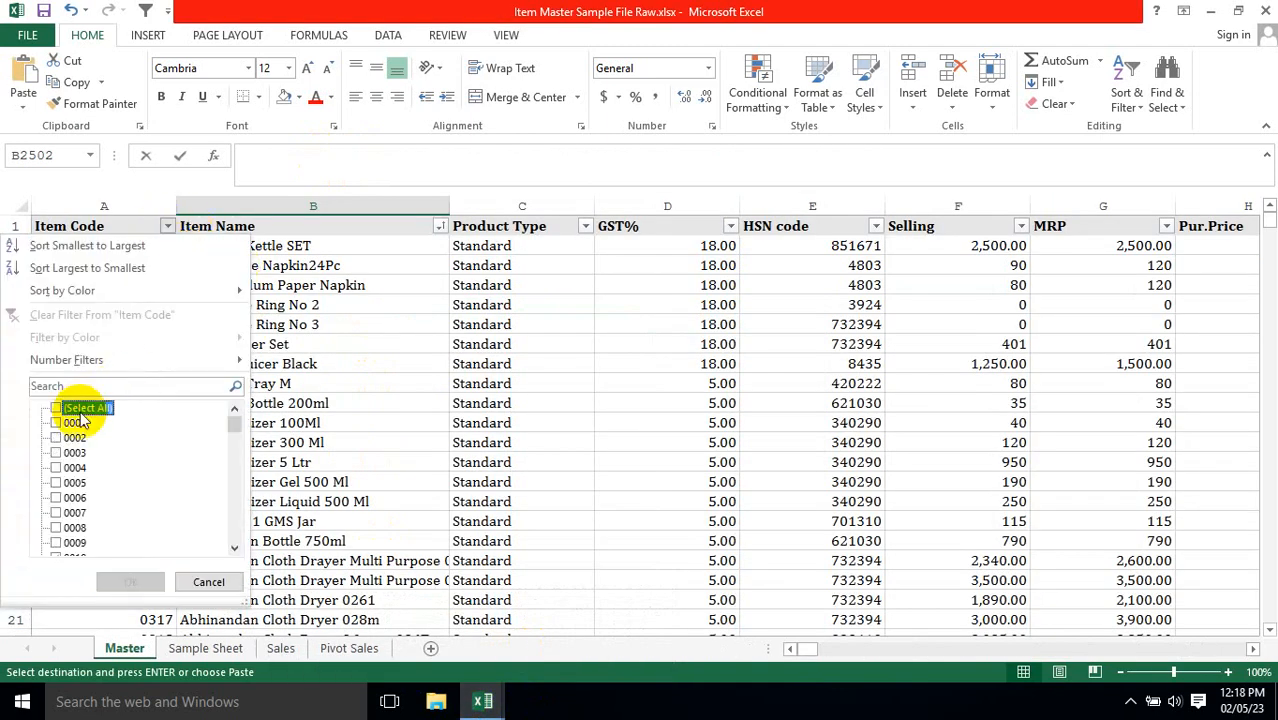
left_click(62, 437)
left_click(135, 582)
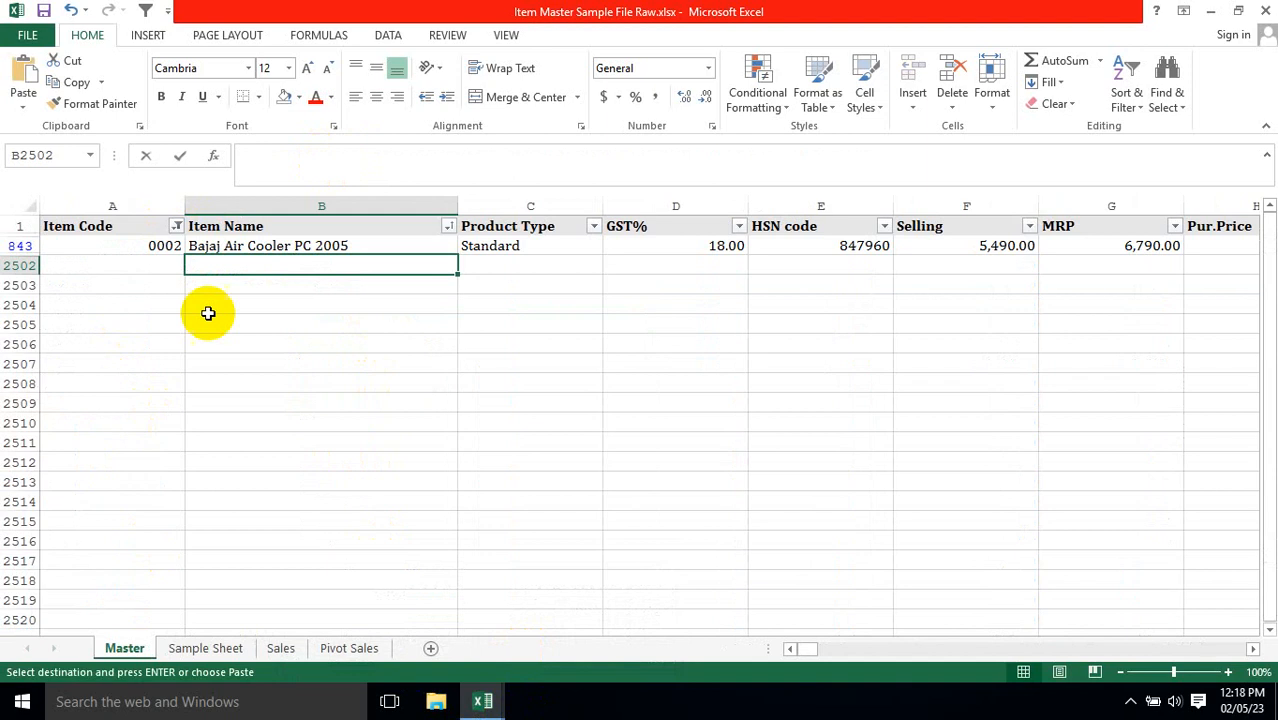
Remove the 0002 restriction from the Item Code filter and go back to the migration file's Item sheet.
left_click(176, 226)
left_click(82, 413)
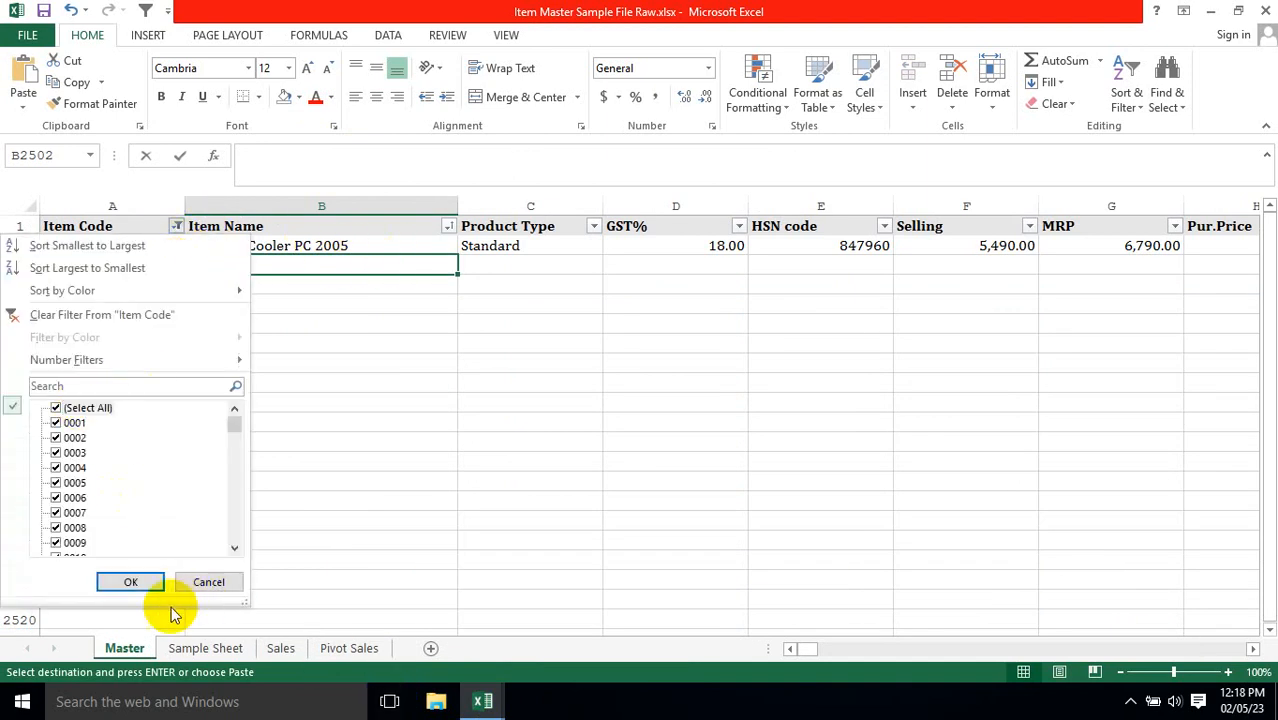
left_click(140, 581)
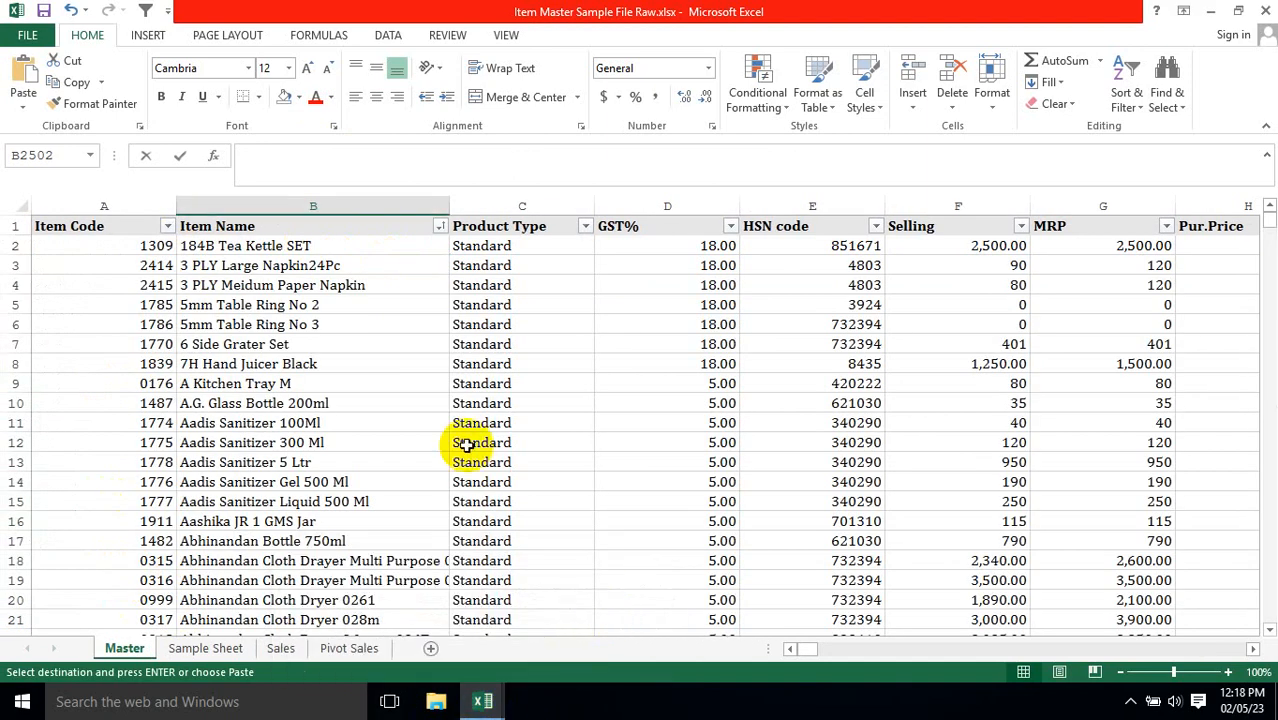
mouse_move(483, 710)
left_click(416, 605)
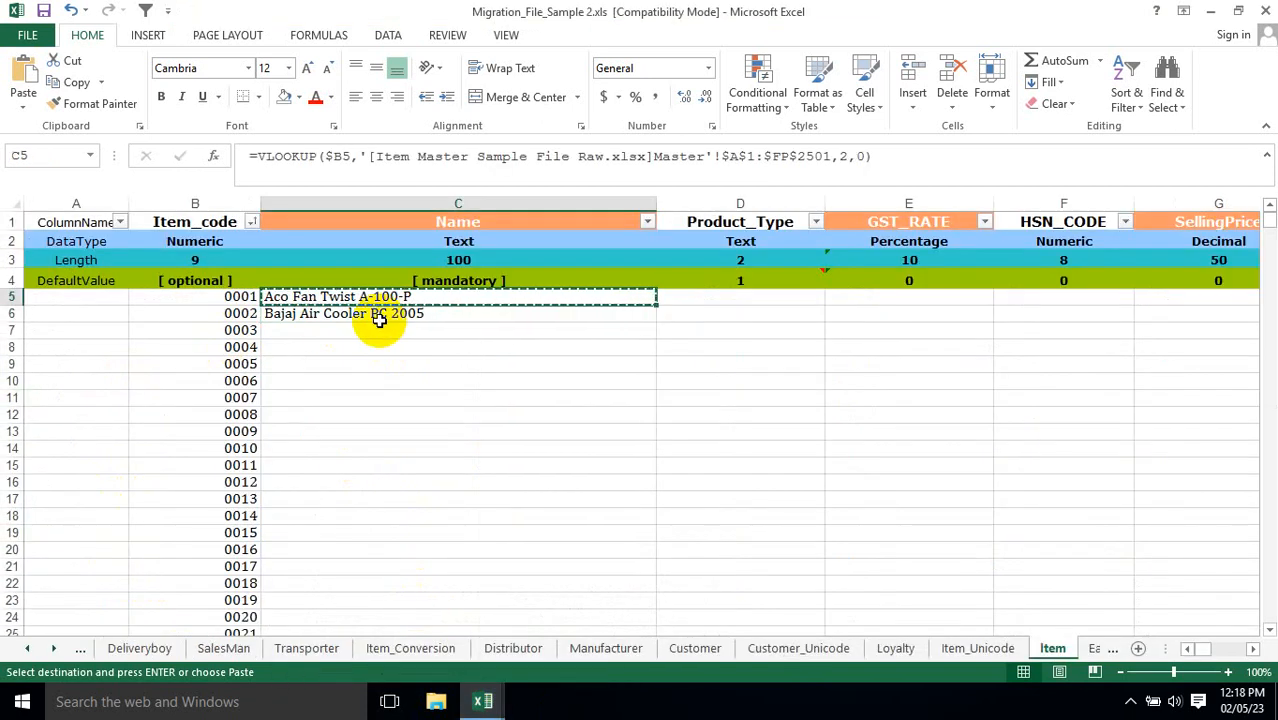
Paste the copied Name formula from C5 into Product_Type cell D5.
key("Right")
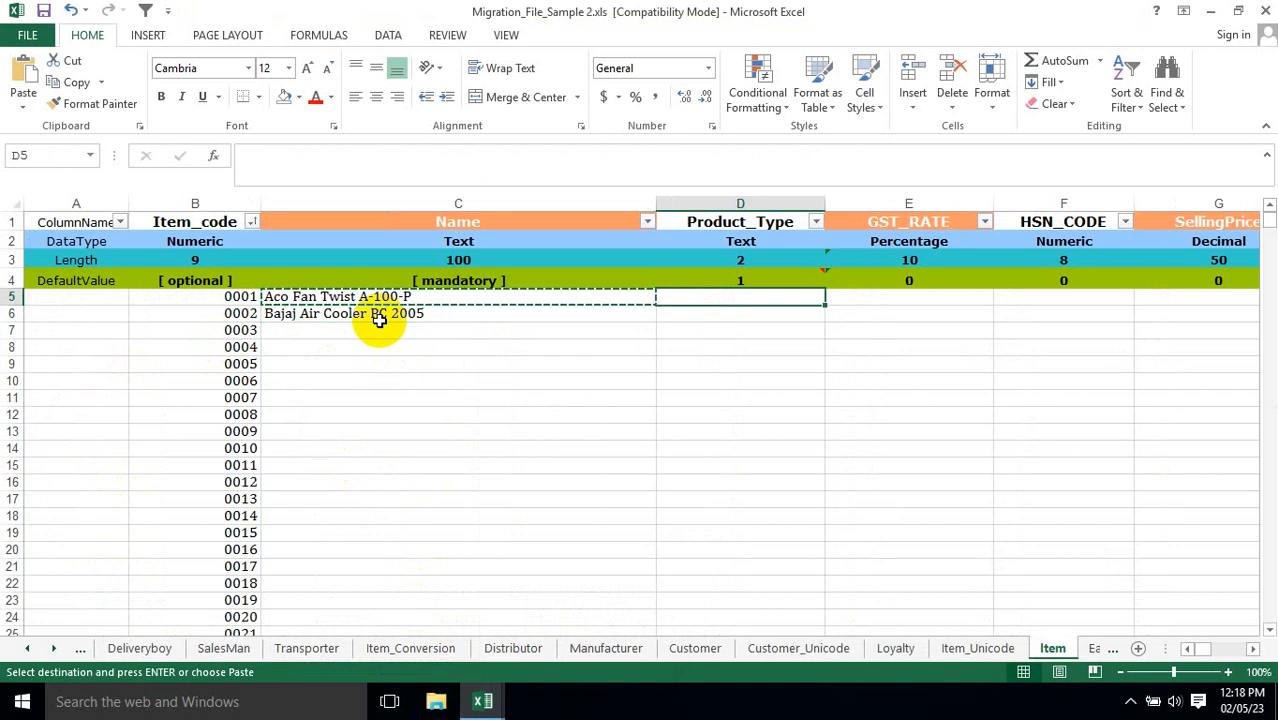
right_click(752, 298)
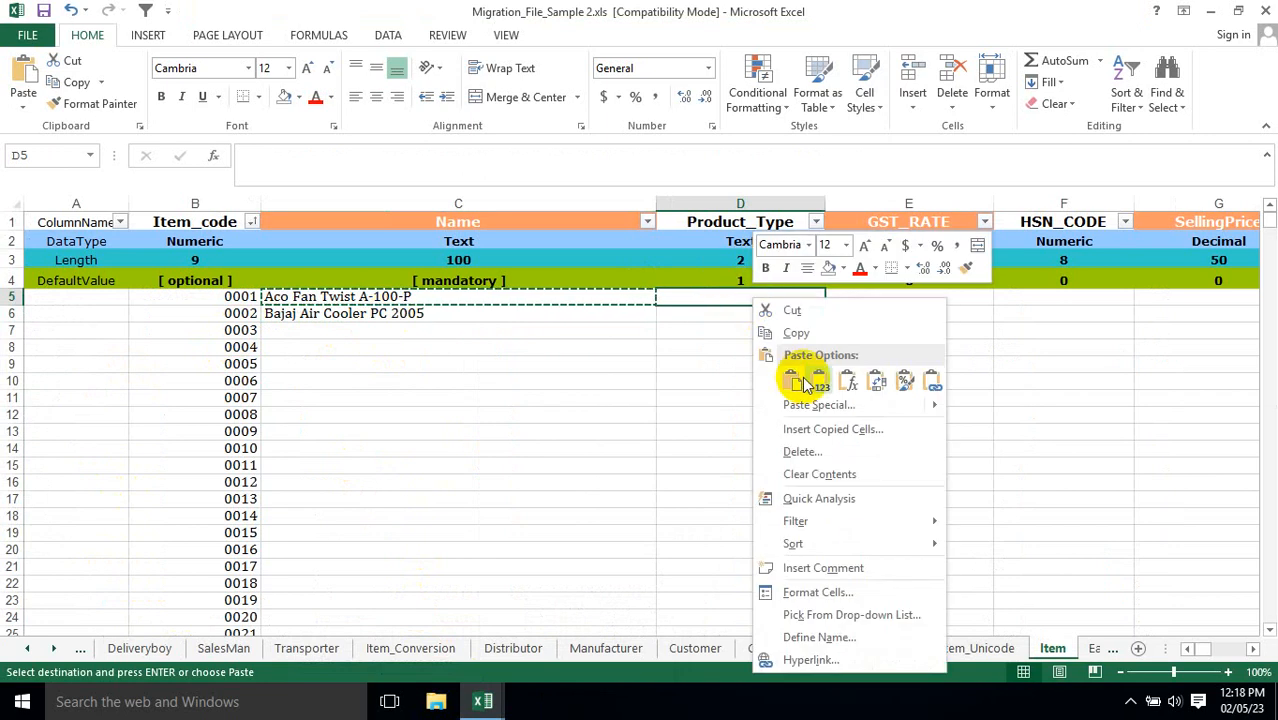
key("ctrl+v")
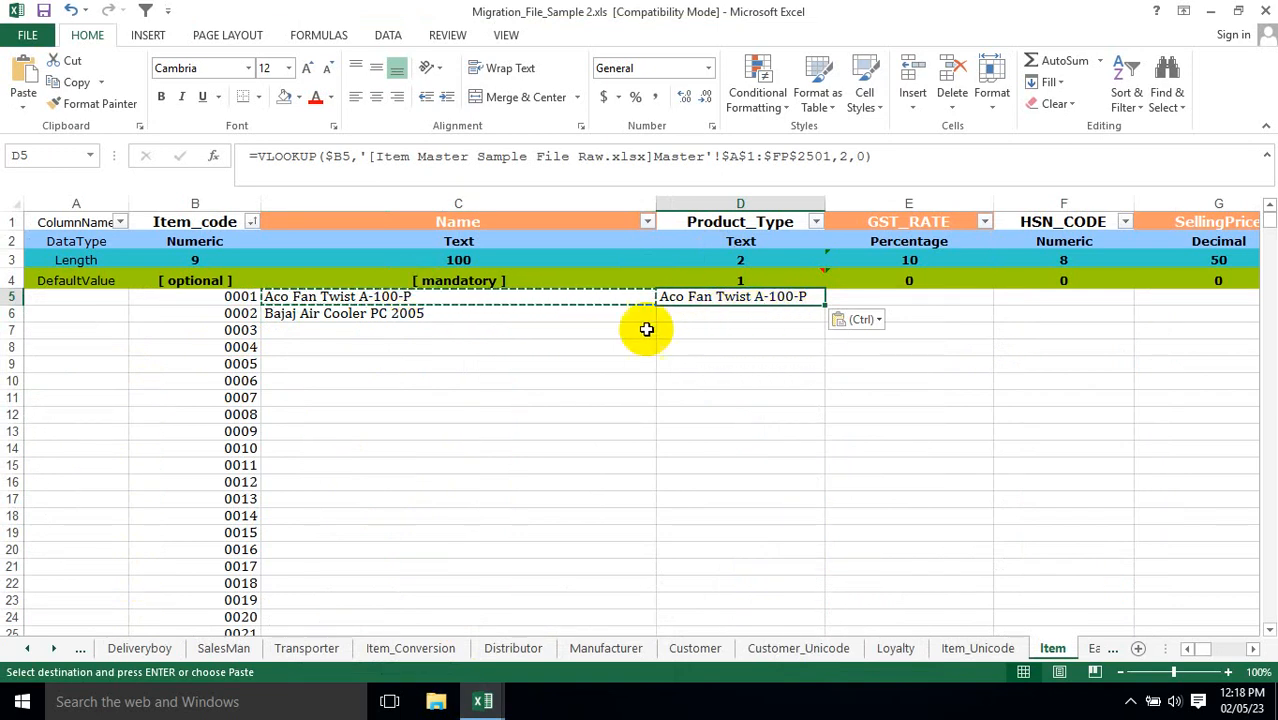
Set the column index in D5's VLOOKUP formula to 3.
double_click(770, 297)
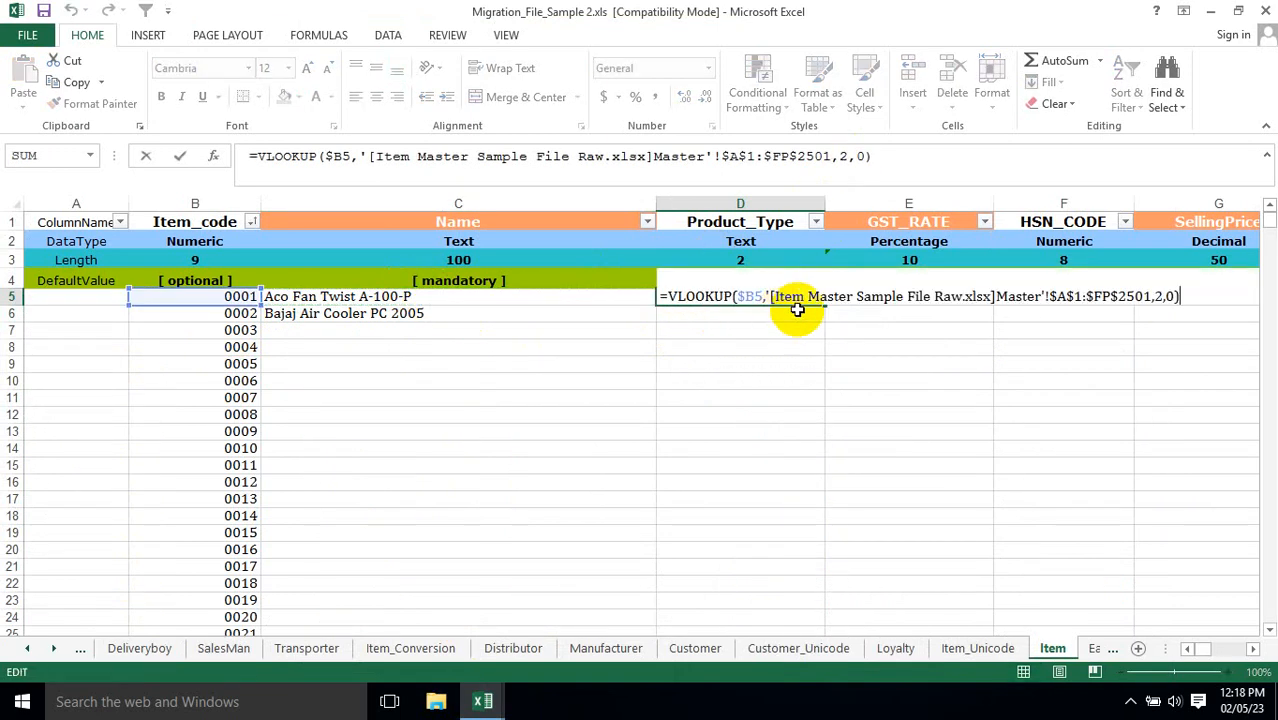
left_click(1160, 296)
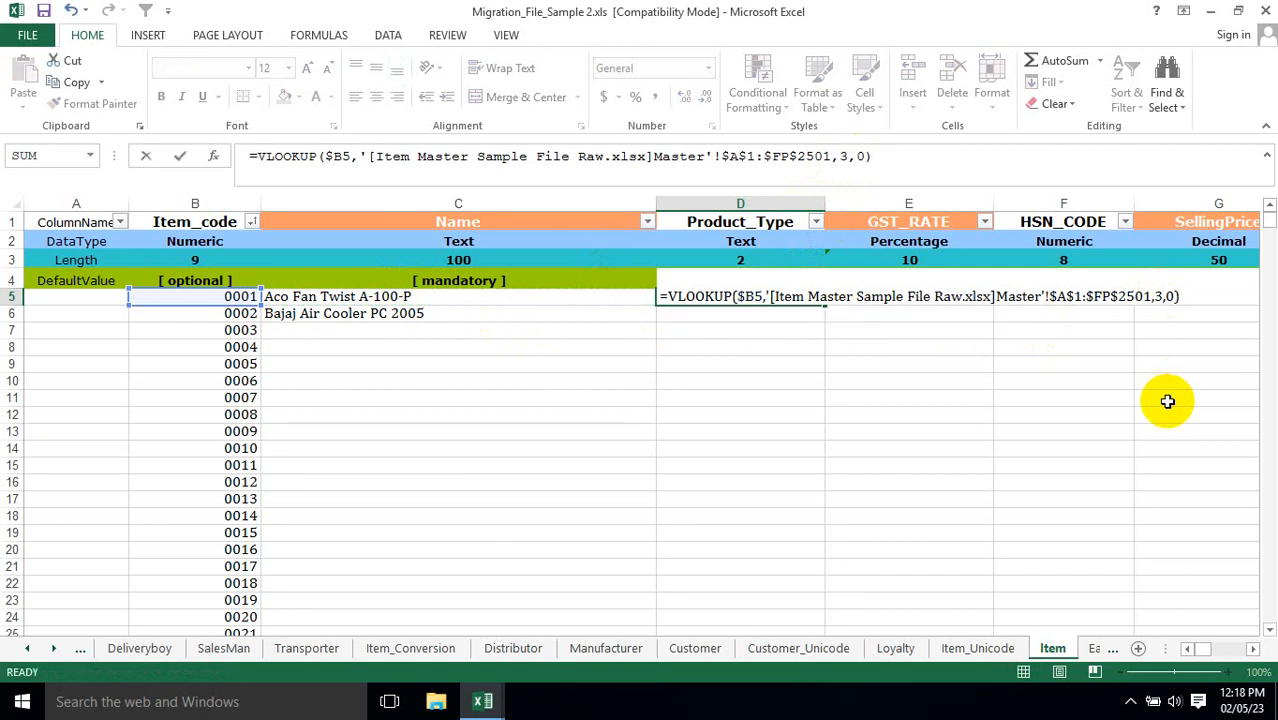
key("Return")
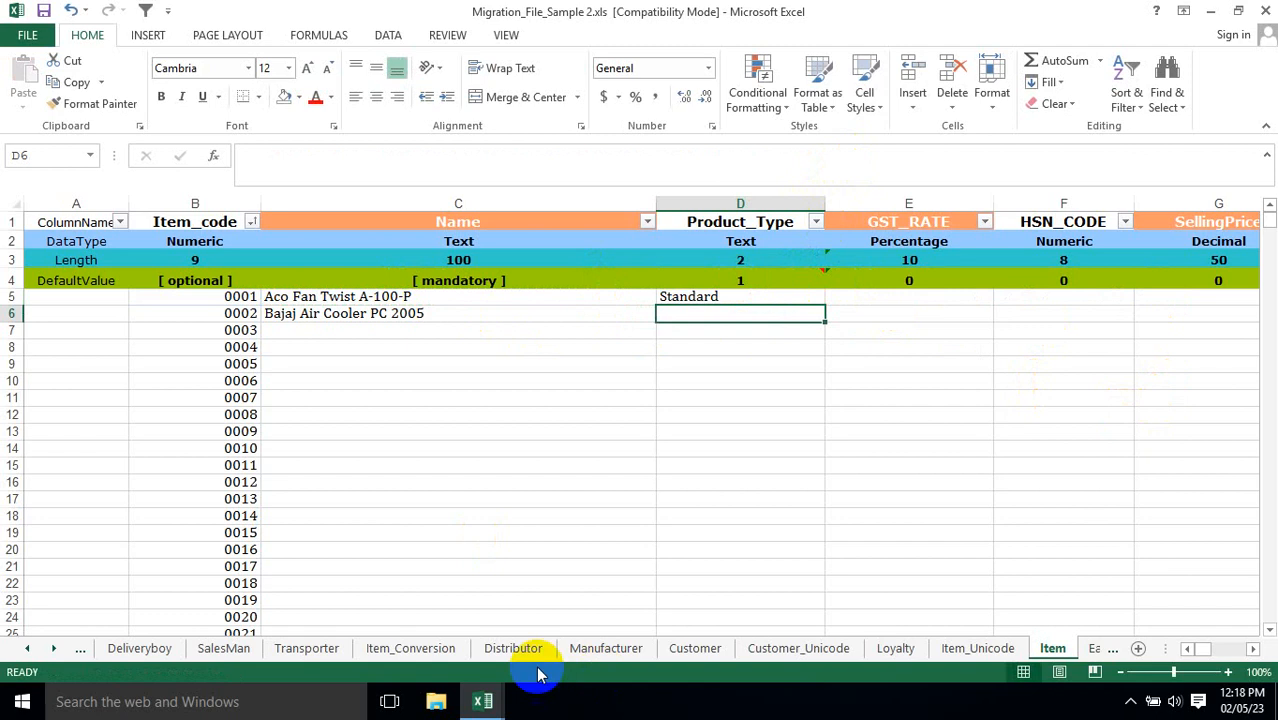
Check the Product Type column in the Item Master's Master sheet and return to the migration file.
mouse_move(485, 703)
left_click(530, 630)
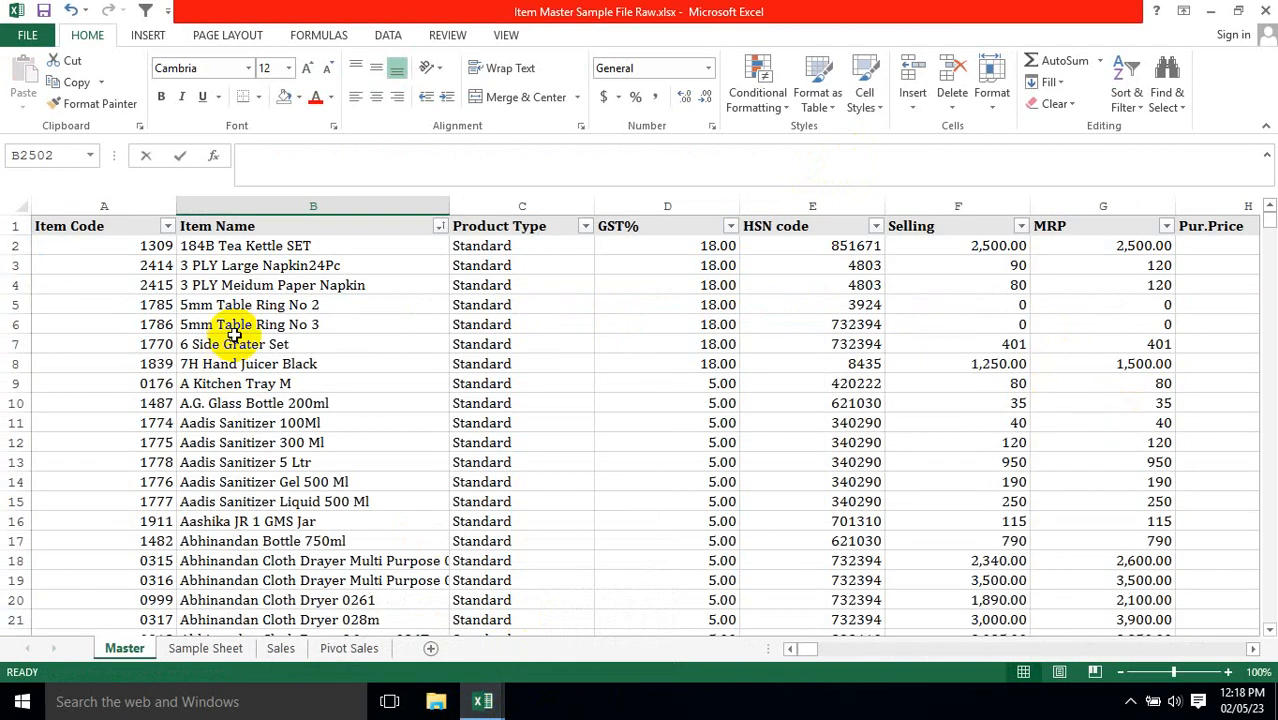
left_click(495, 244)
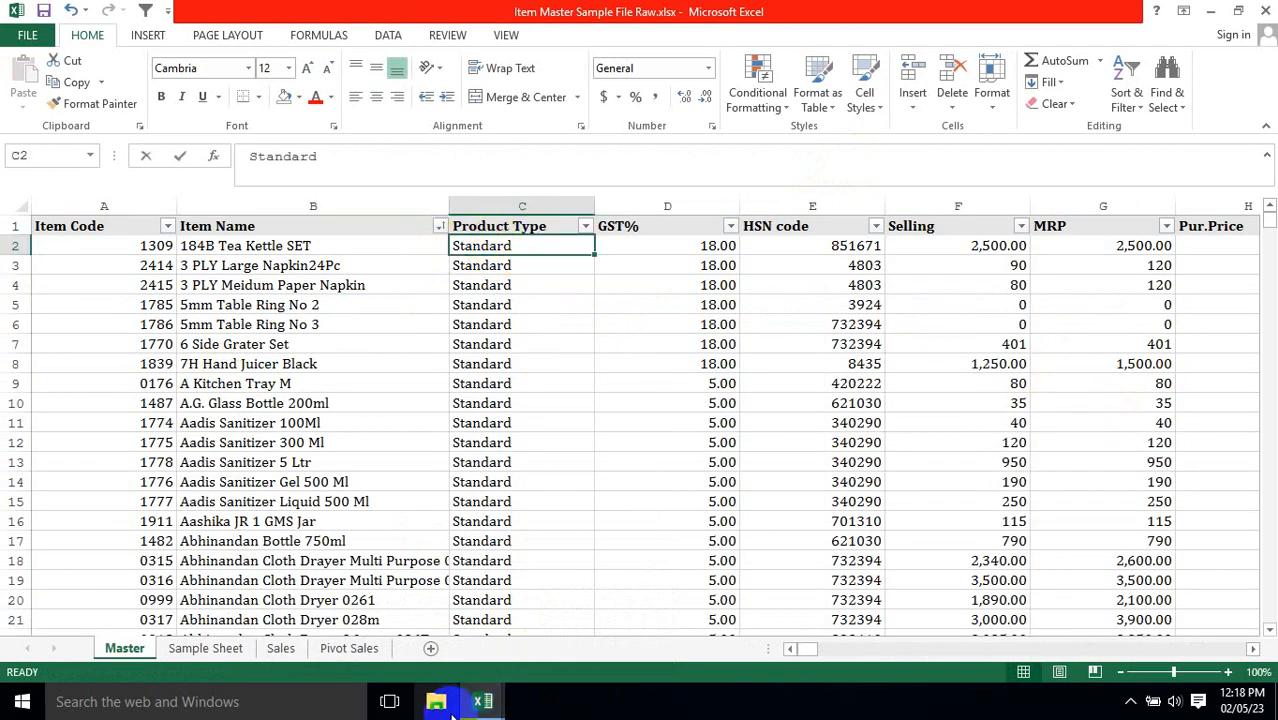
mouse_move(485, 700)
left_click(568, 625)
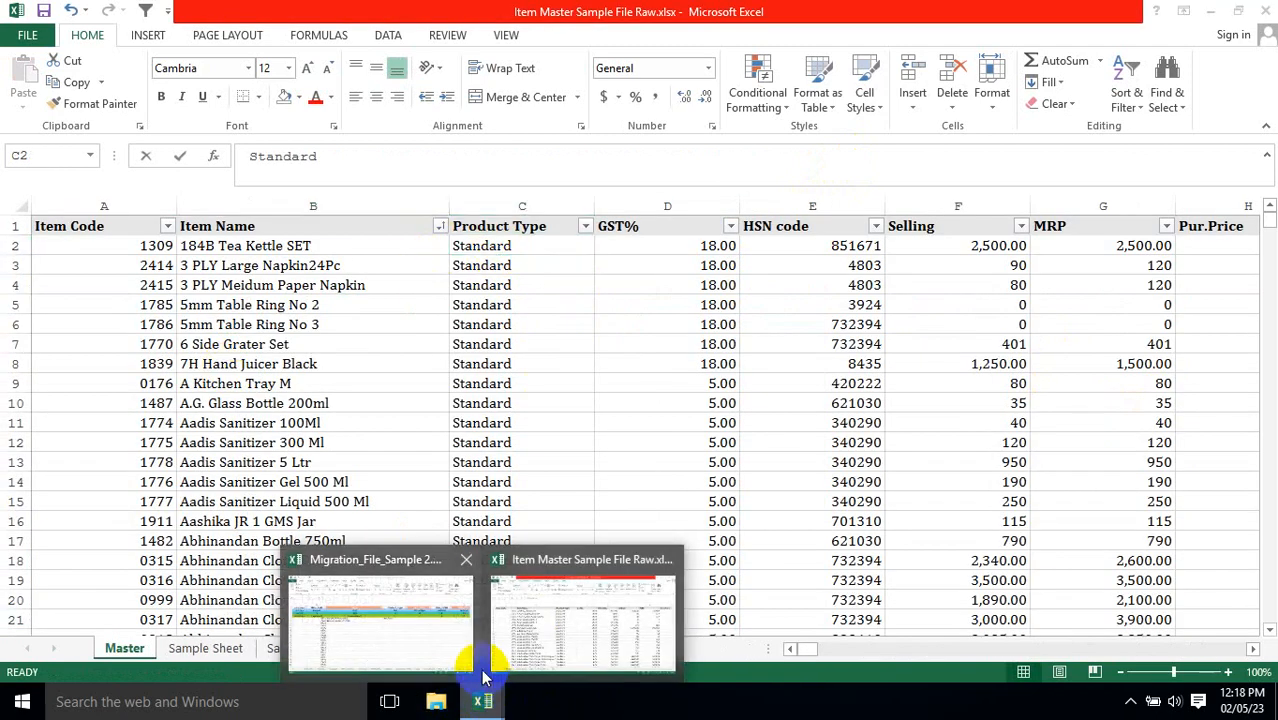
left_click(400, 620)
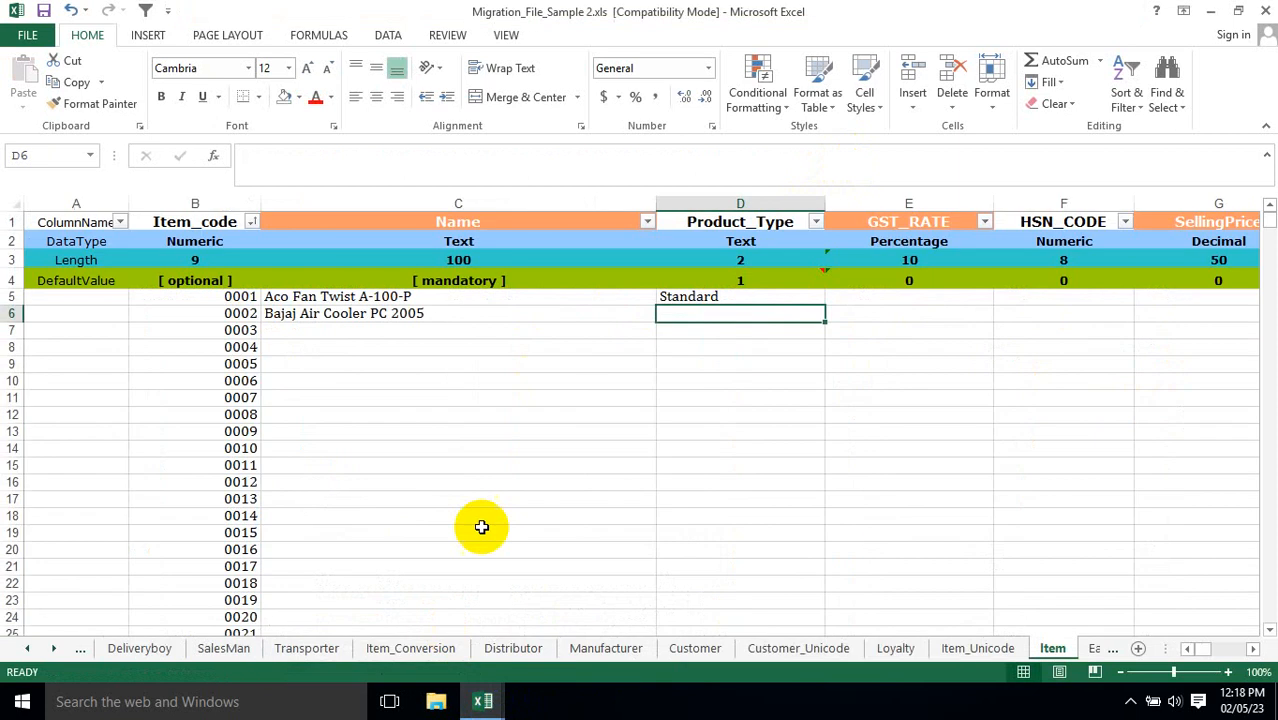
Select the Item sheet's header row from ColumnName in A1 across to UPCEANCODE.
left_click(448, 220)
key("Left")
key("Left")
key("ctrl+shift+Right")
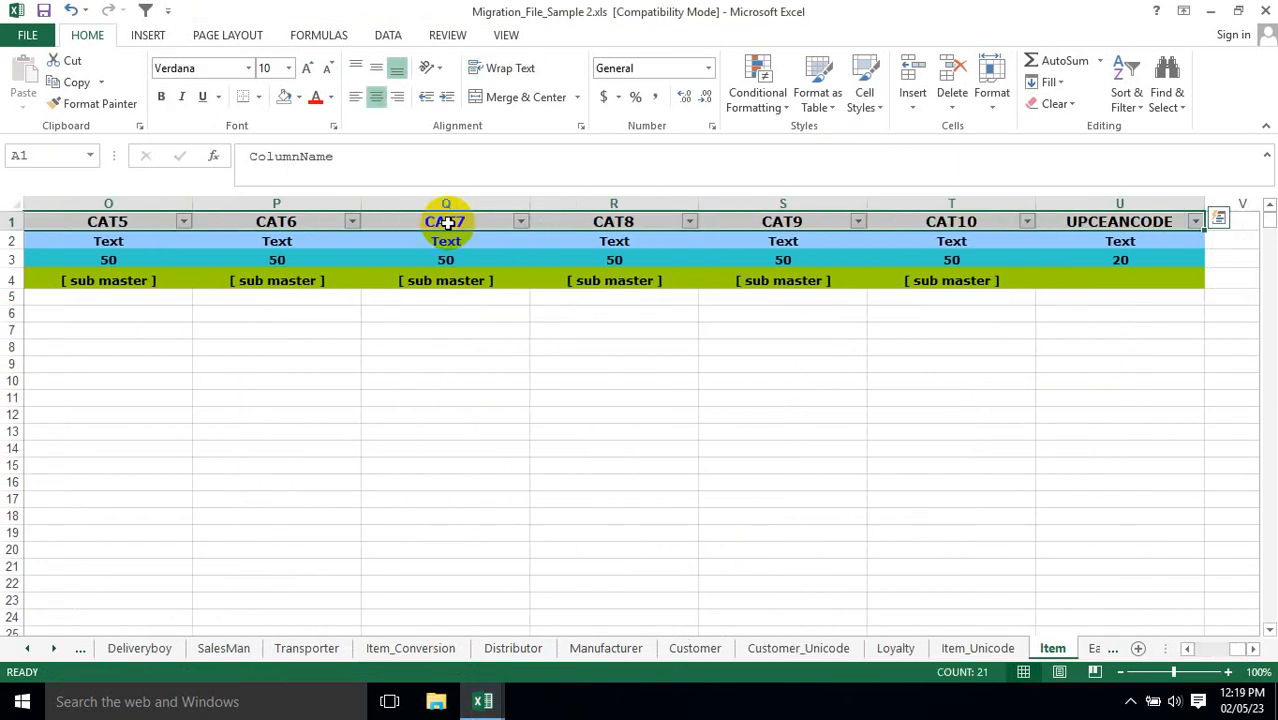
Compare the VLOOKUP formulas in Name cell C5 and Product_Type cell D5, examining the column index argument.
key("Down")
key("Right")
key("Down")
key("Down")
key("Right")
key("Right")
key("Down")
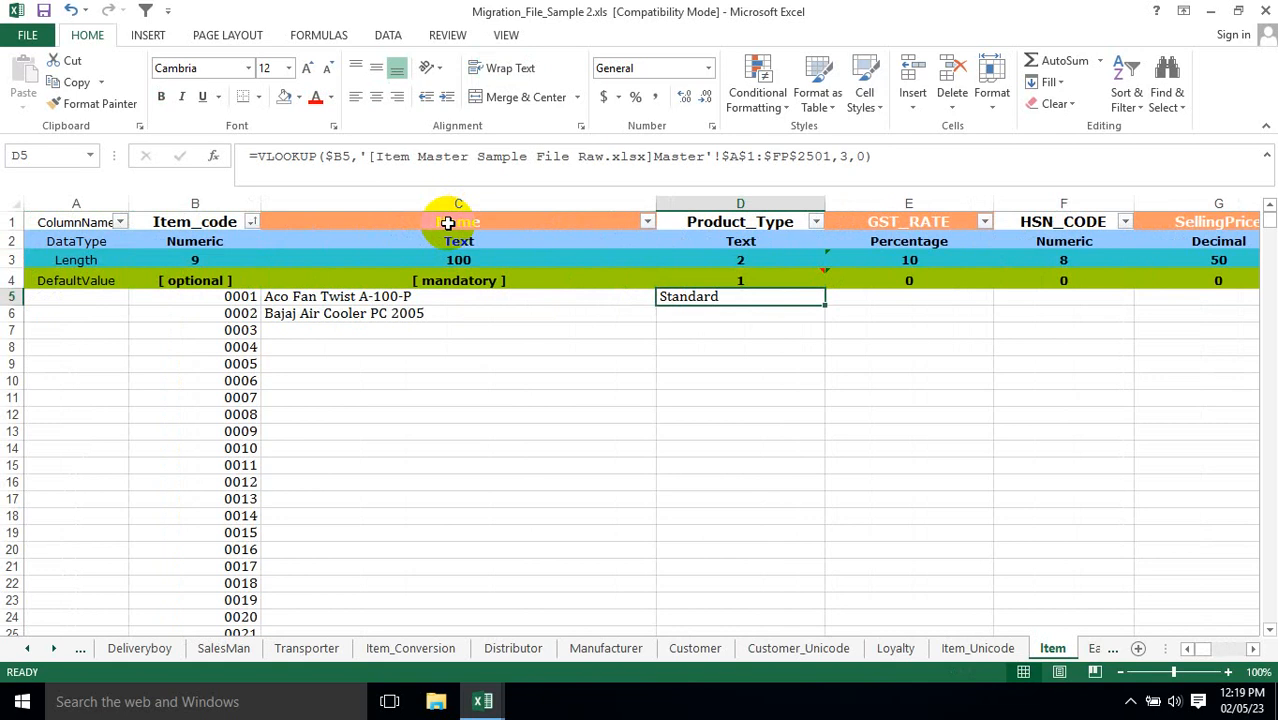
key("Right")
key("Left")
key("Left")
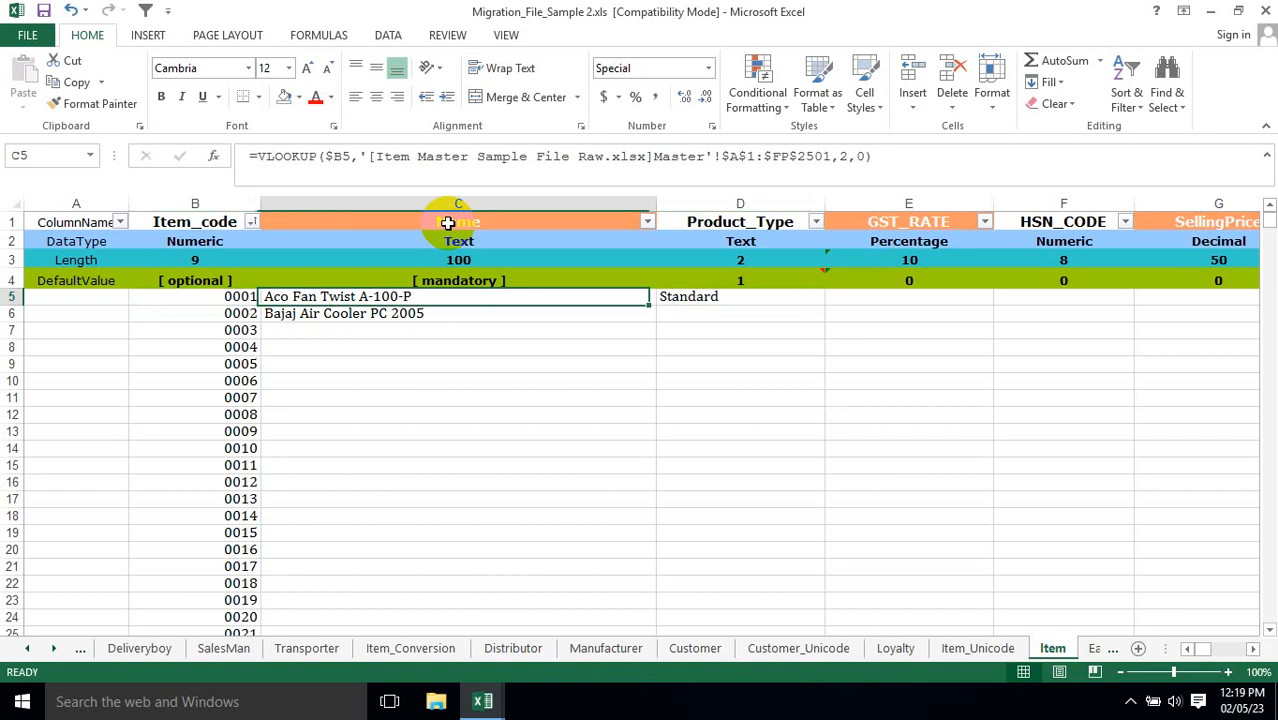
key("Right")
key("Left")
key("F2")
key("Left")
key("Left")
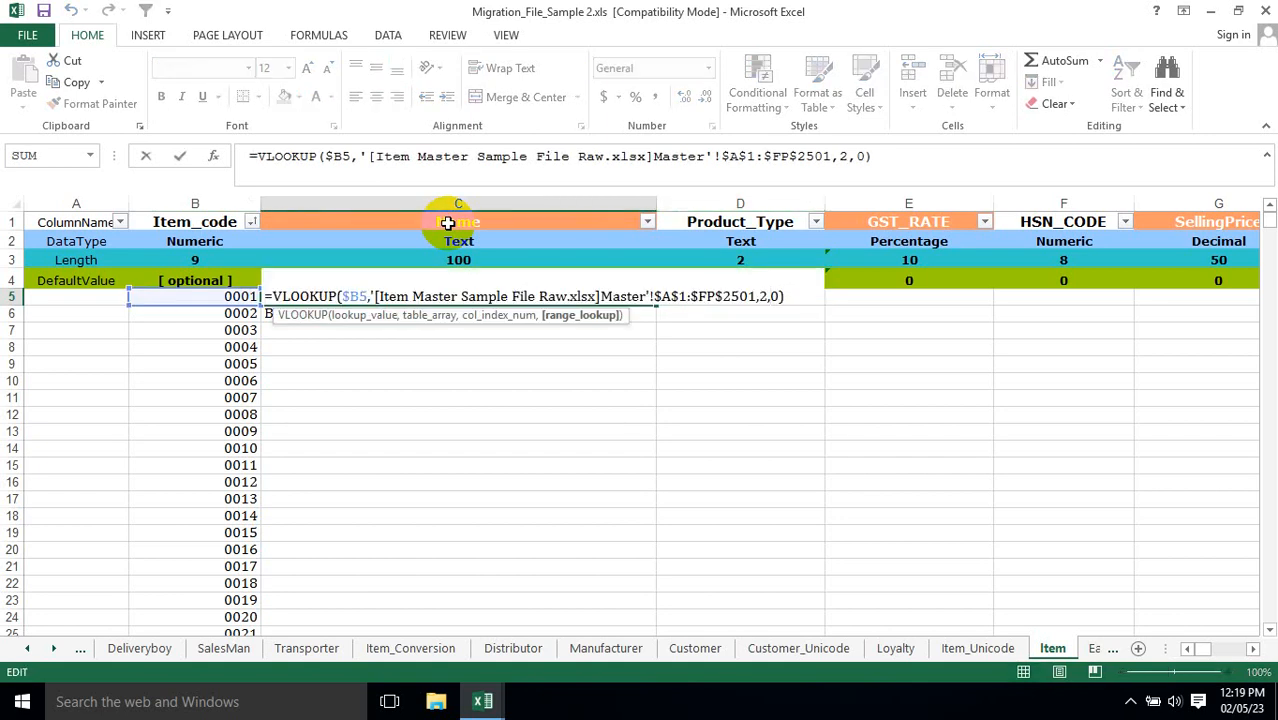
key("Escape")
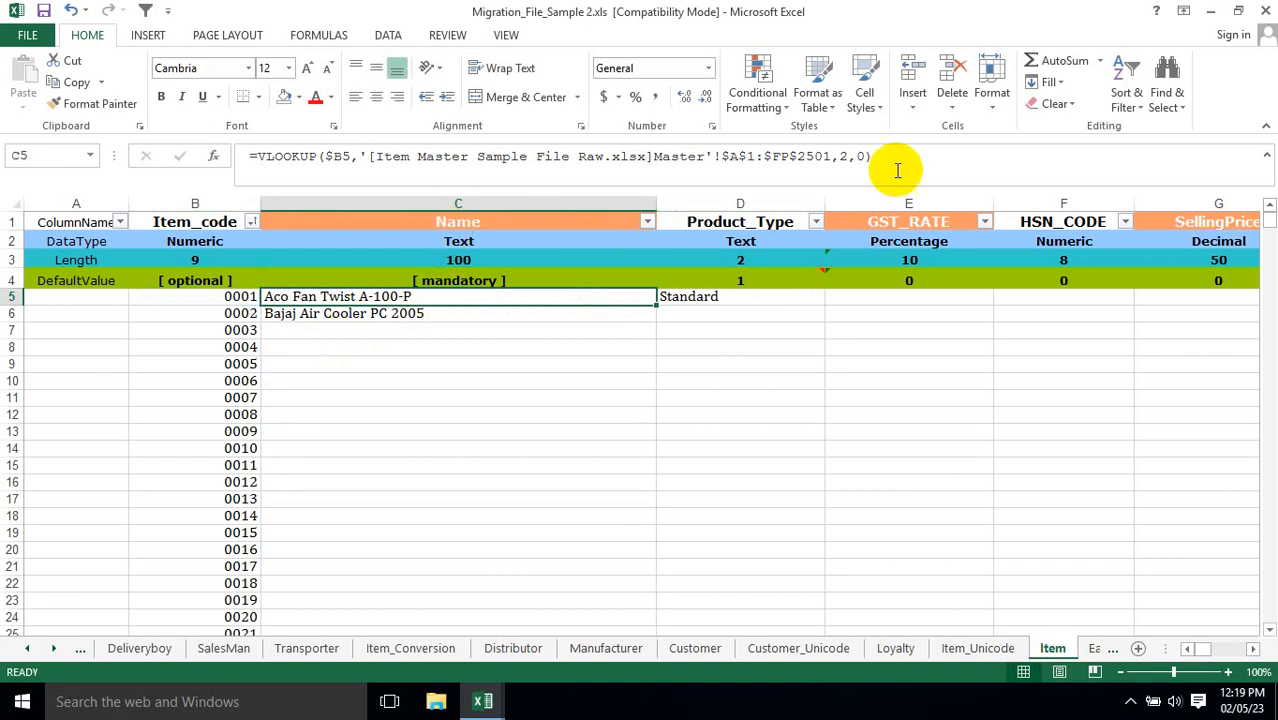
Replace the column index in C5's VLOOKUP formula with the COLUMN() function.
left_click(845, 155)
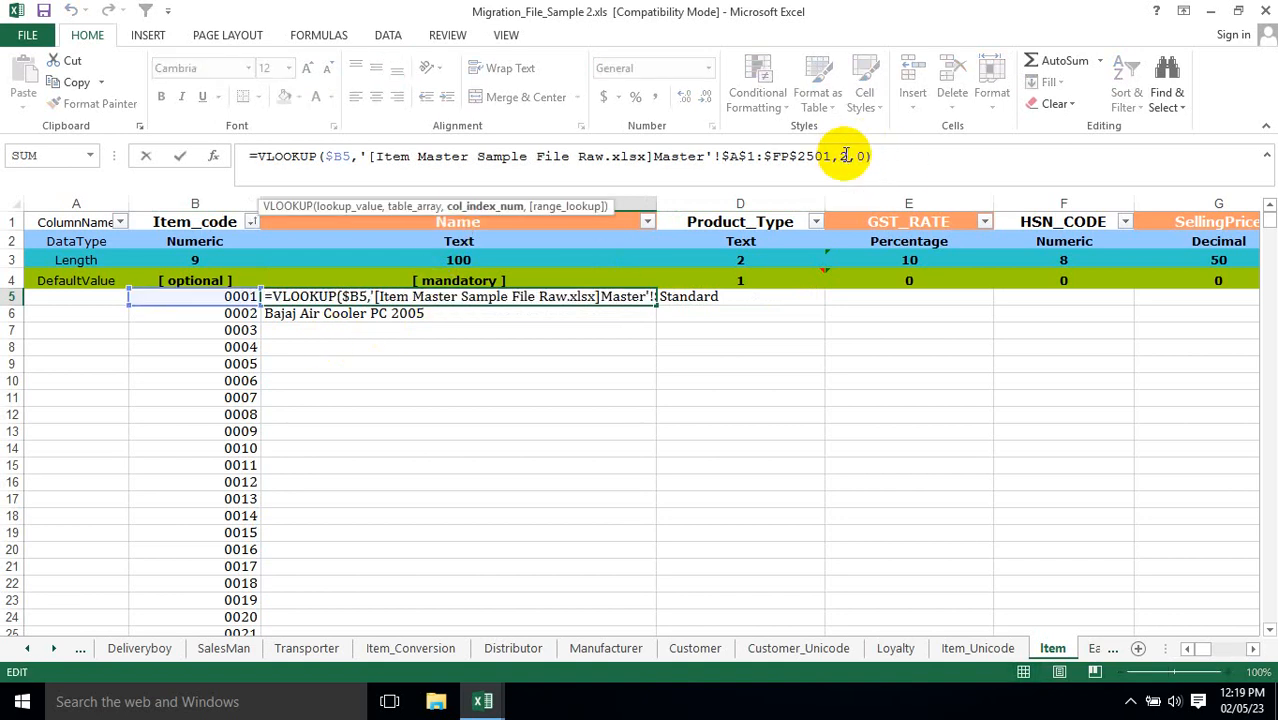
key("BackSpace")
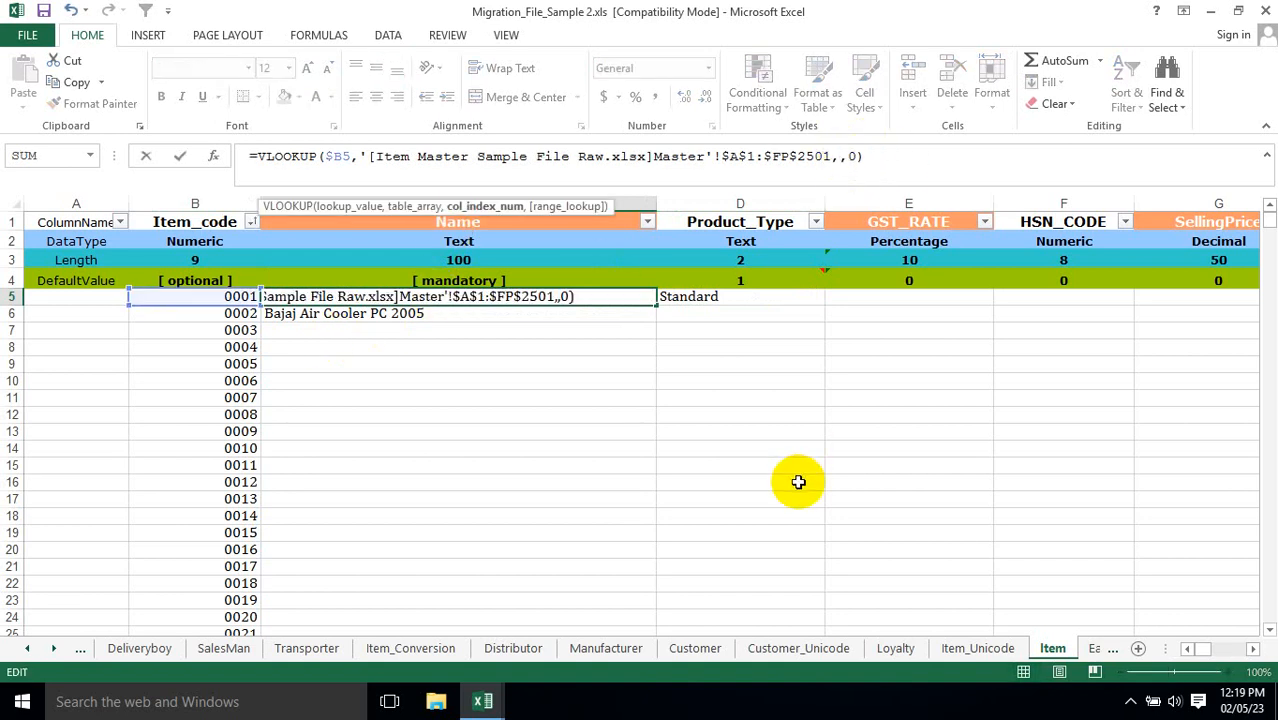
type("col")
key("Tab")
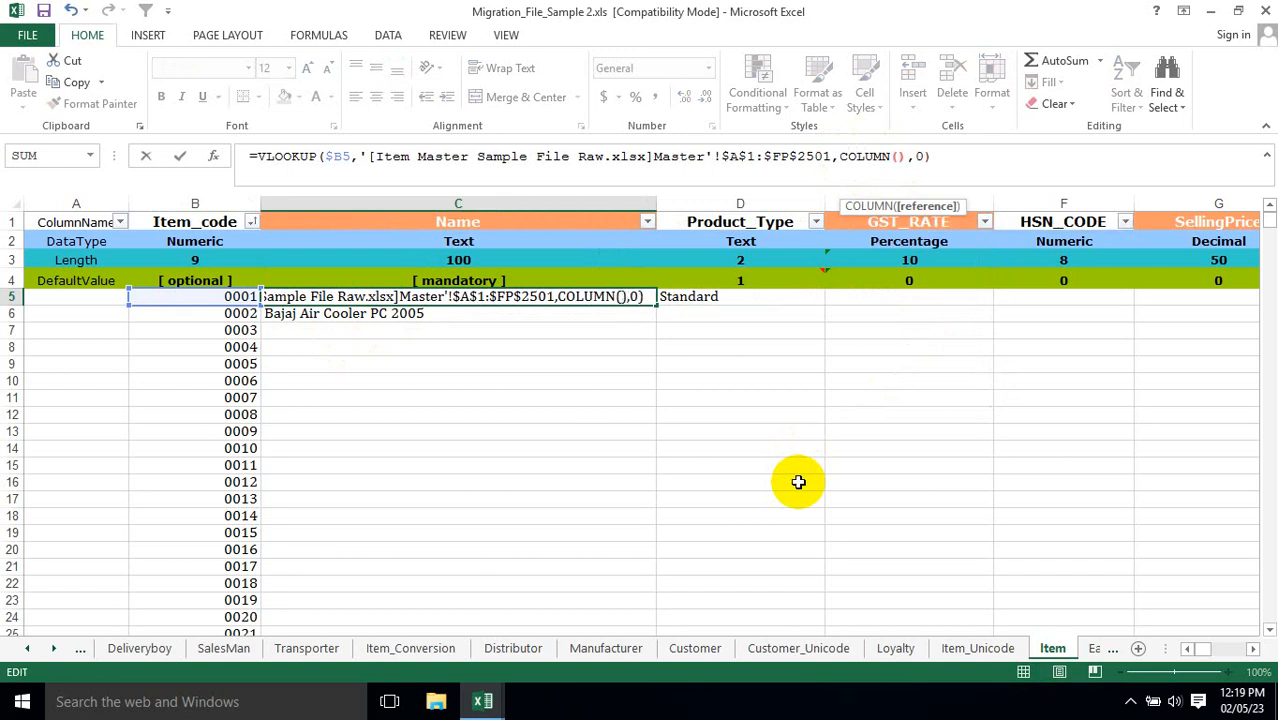
type(")")
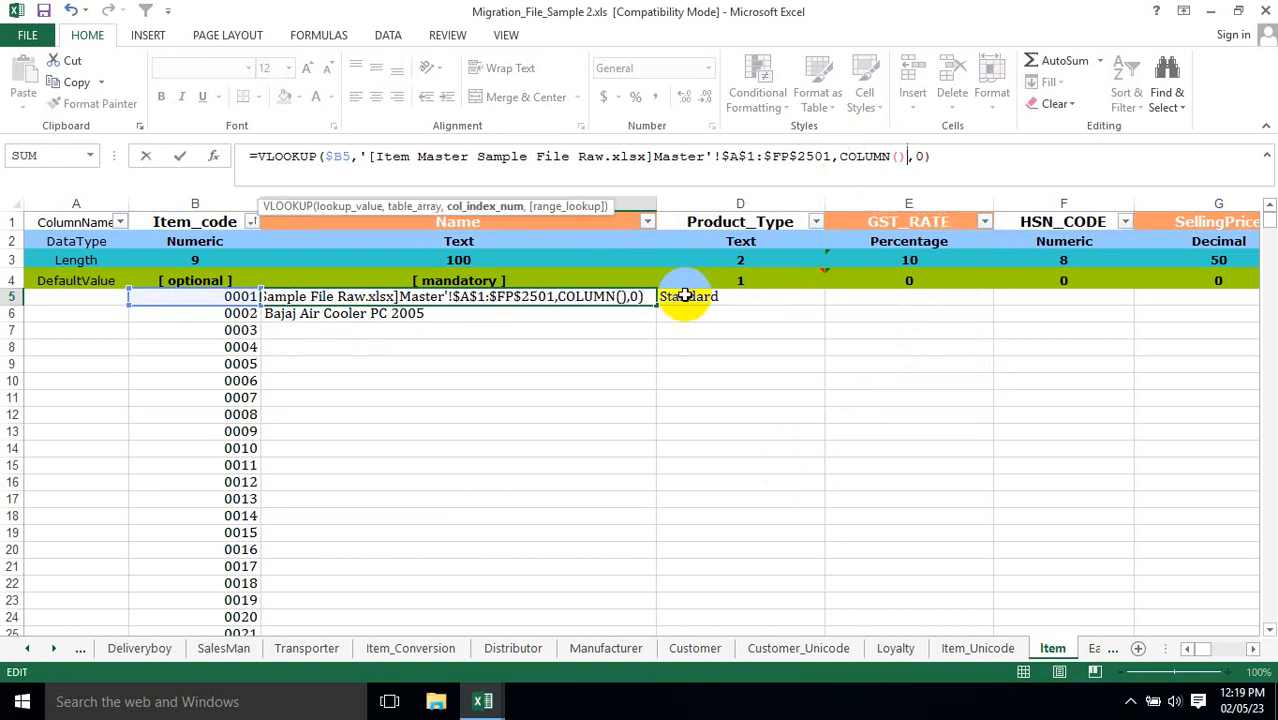
left_click(190, 221)
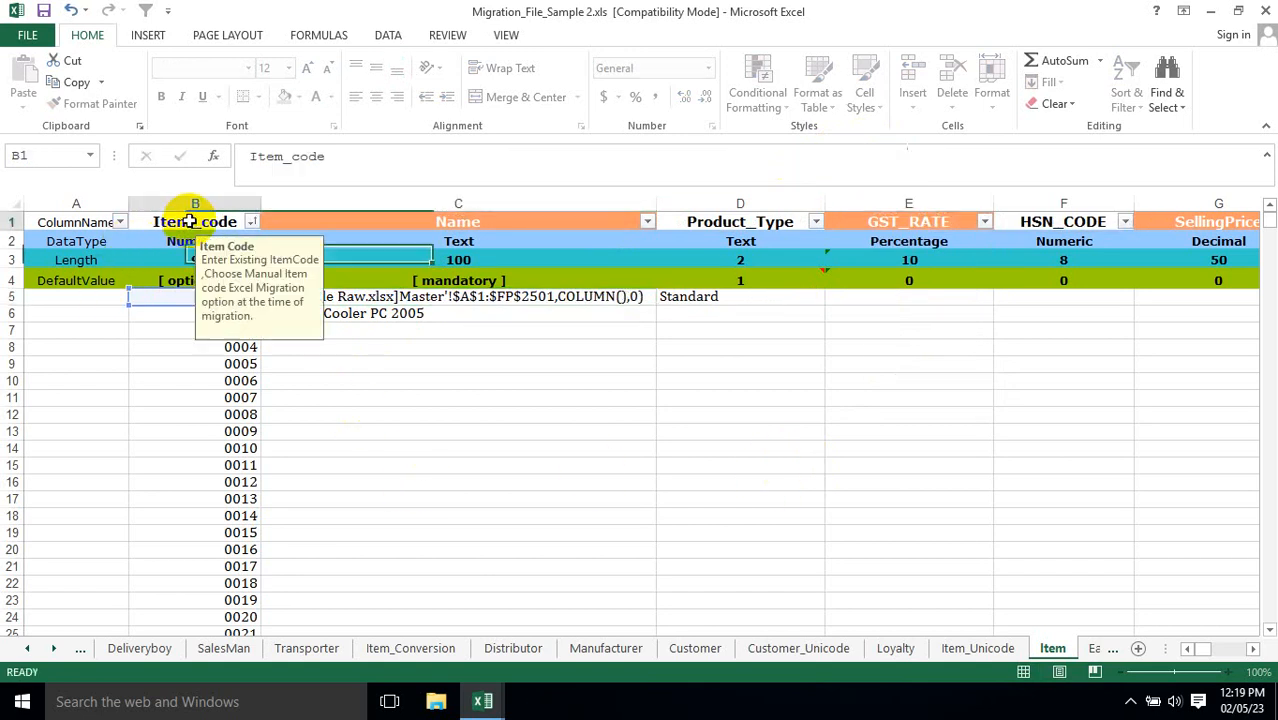
Add the Item_code header cell B1 as the reference inside the COLUMN function of C5's formula.
left_click(458, 300)
key("F2")
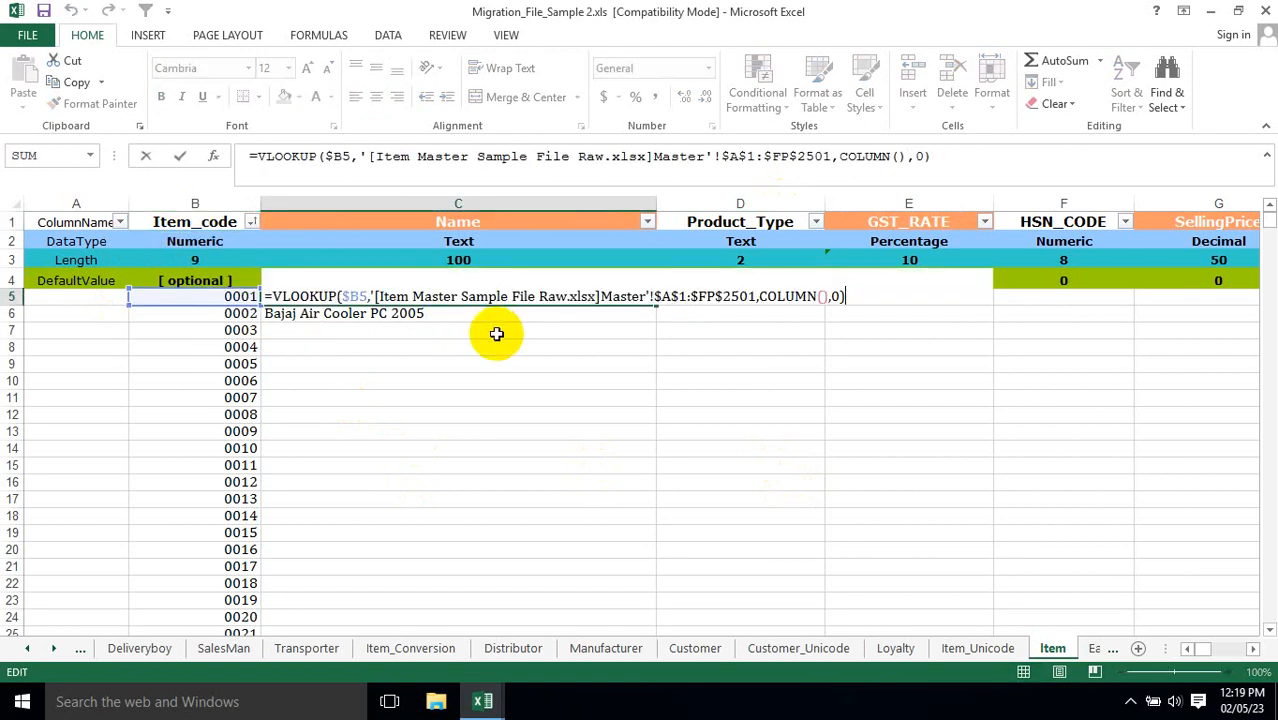
left_click(826, 296)
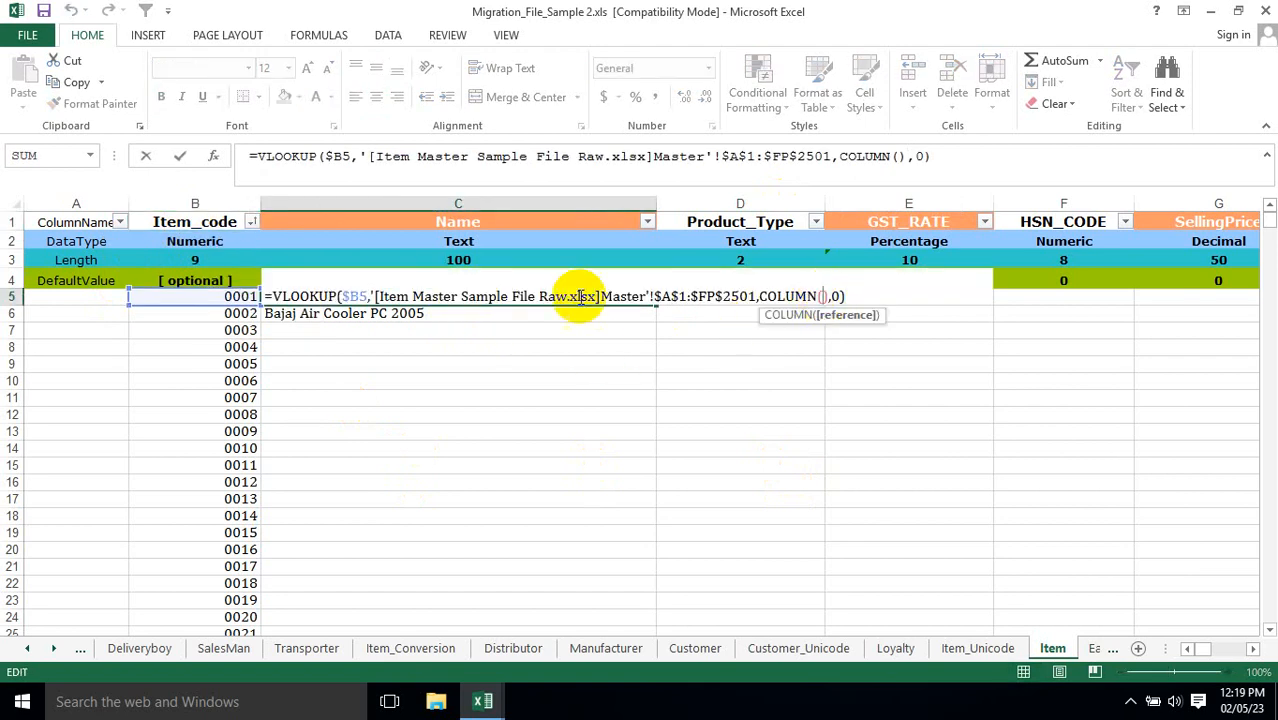
left_click(200, 221)
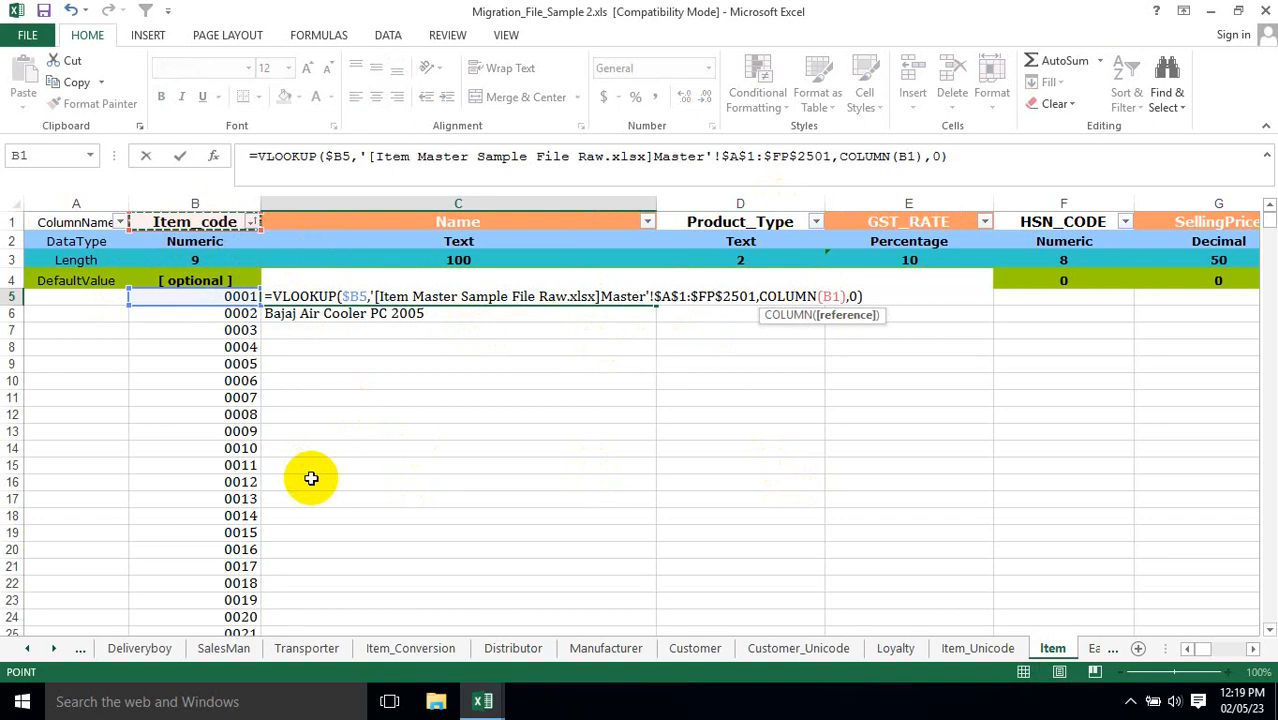
key("ctrl+Return")
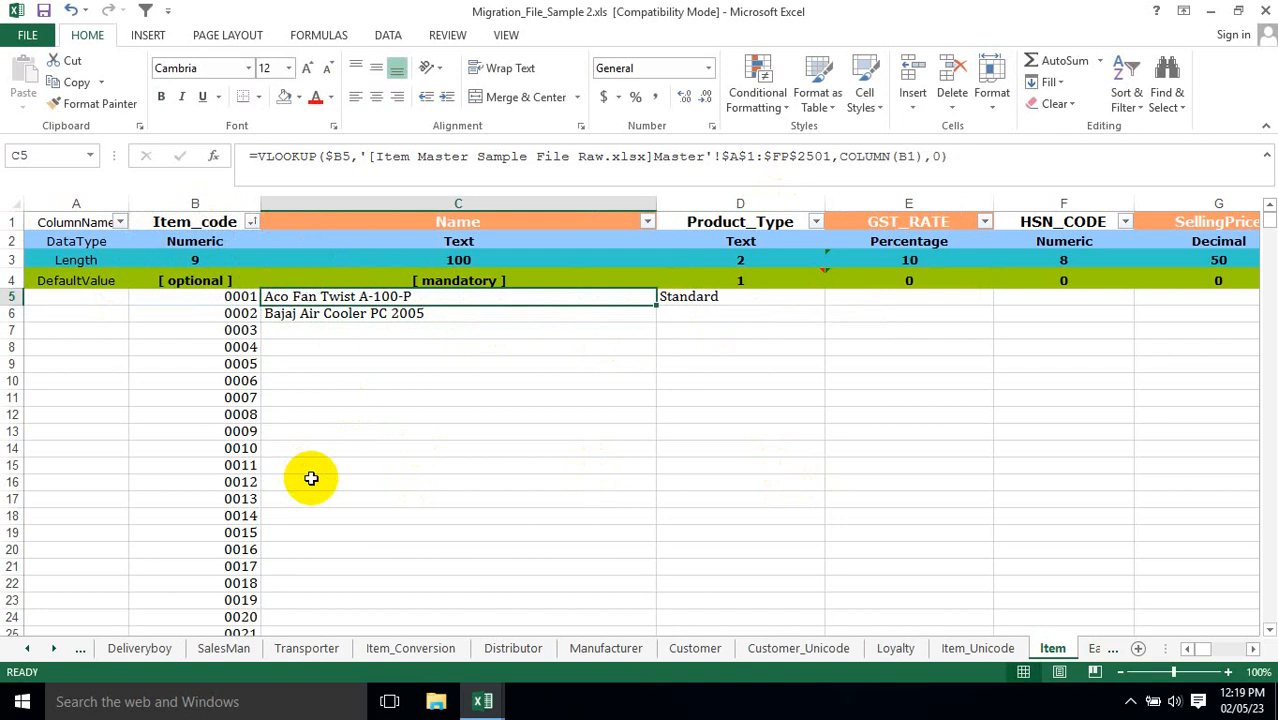
Copy the C5 formula into D5:F5 for Product_Type, GST_RATE and HSN_CODE.
key("ctrl+c")
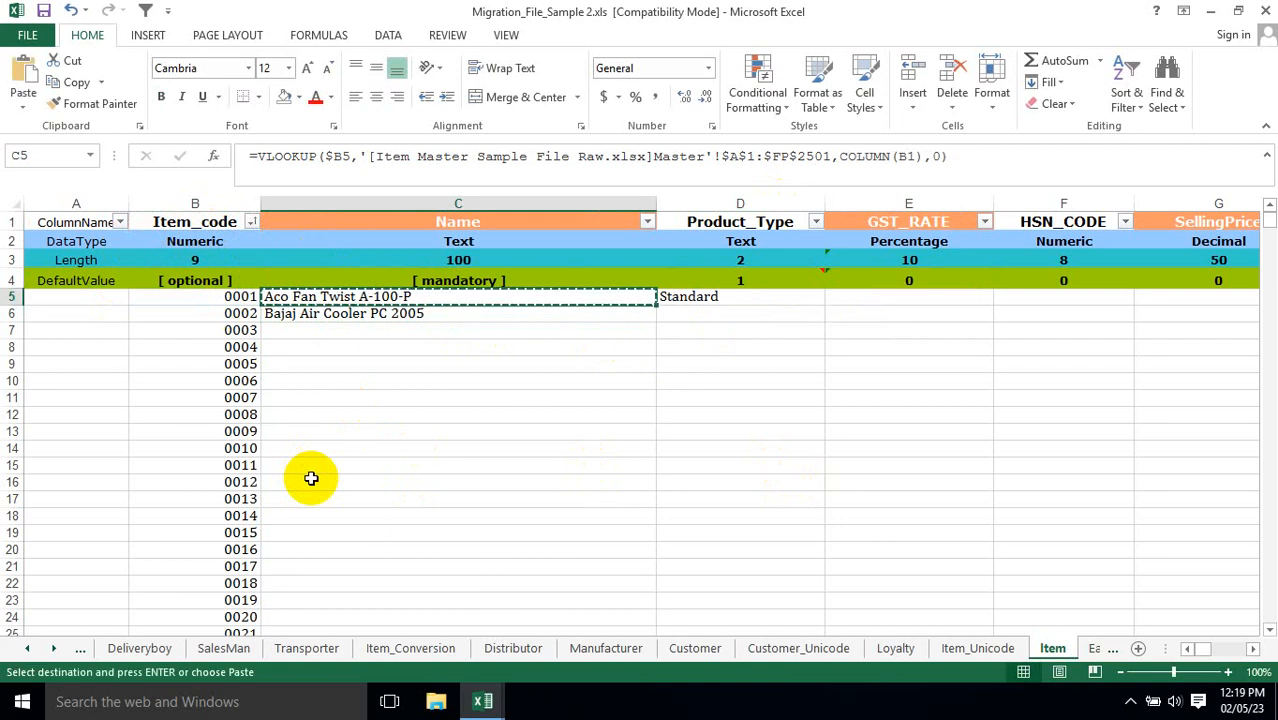
key("Right")
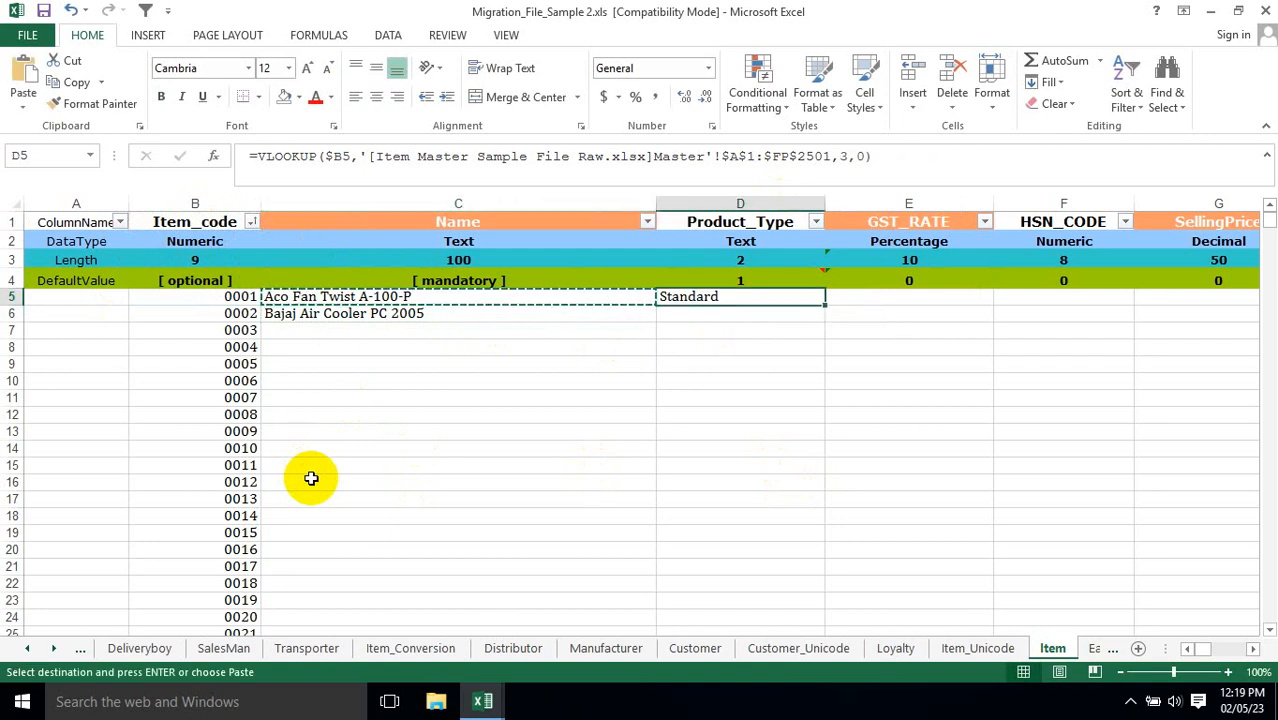
key("shift+Right")
key("shift+Right")
key("ctrl+v")
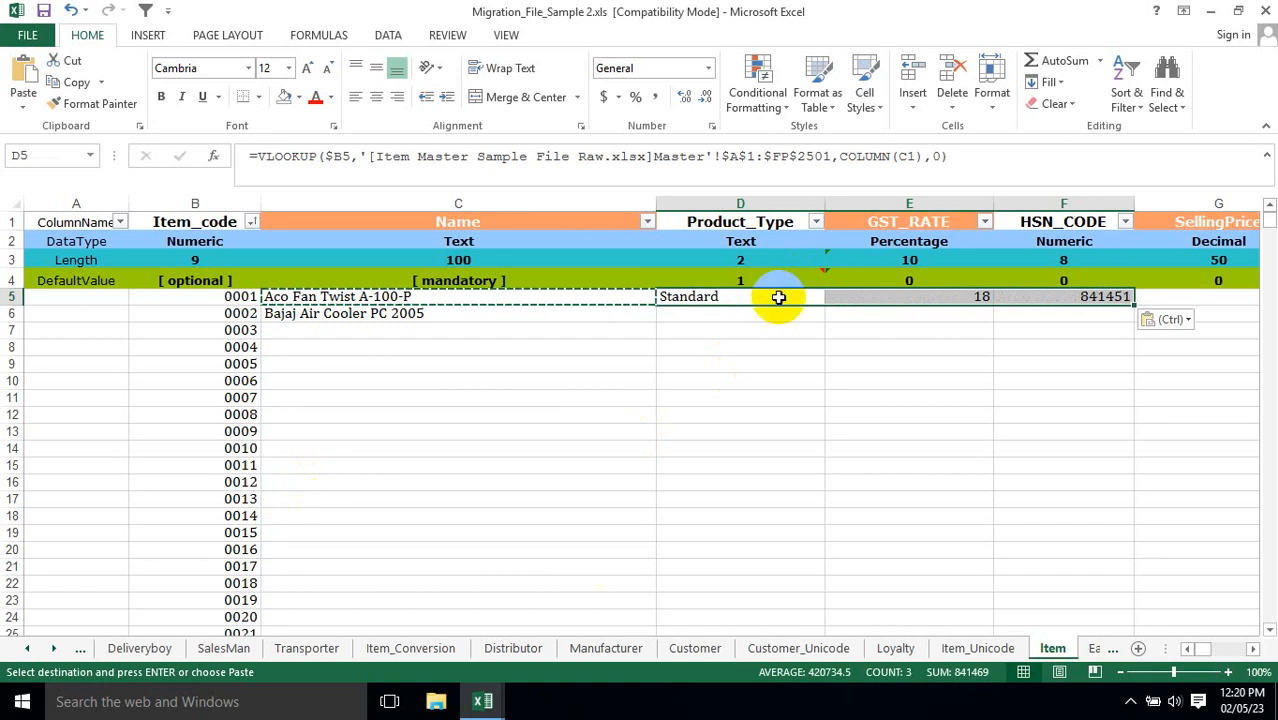
Check the formulas and values in row 5 from Name through HSN_CODE.
left_click(838, 296)
left_click(1015, 299)
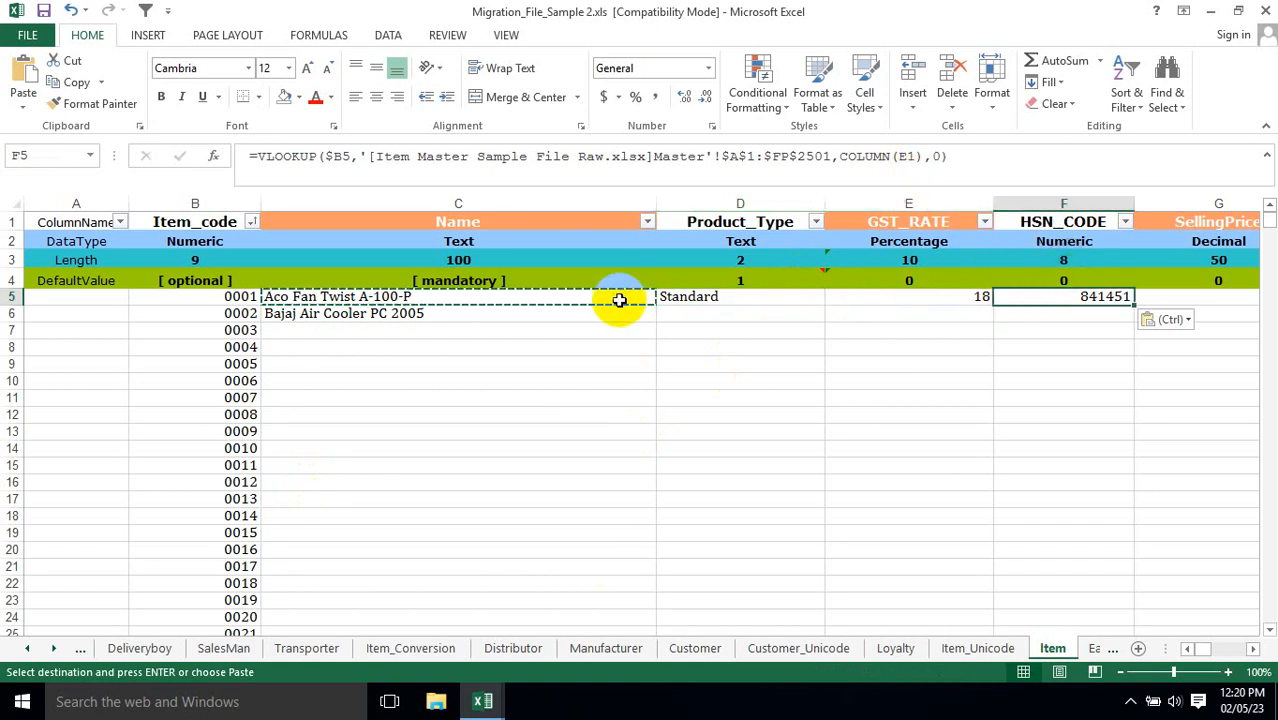
left_click(968, 297)
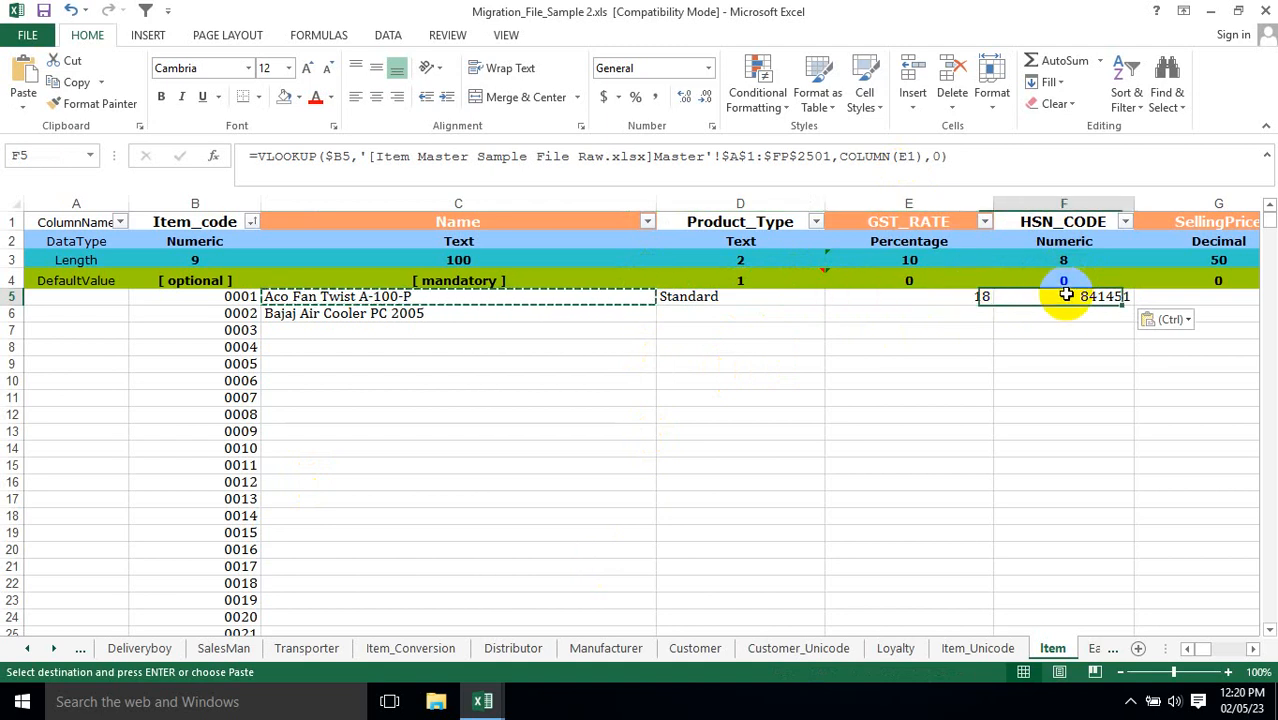
key("Left")
key("Left")
key("Right")
key("Right")
key("Right")
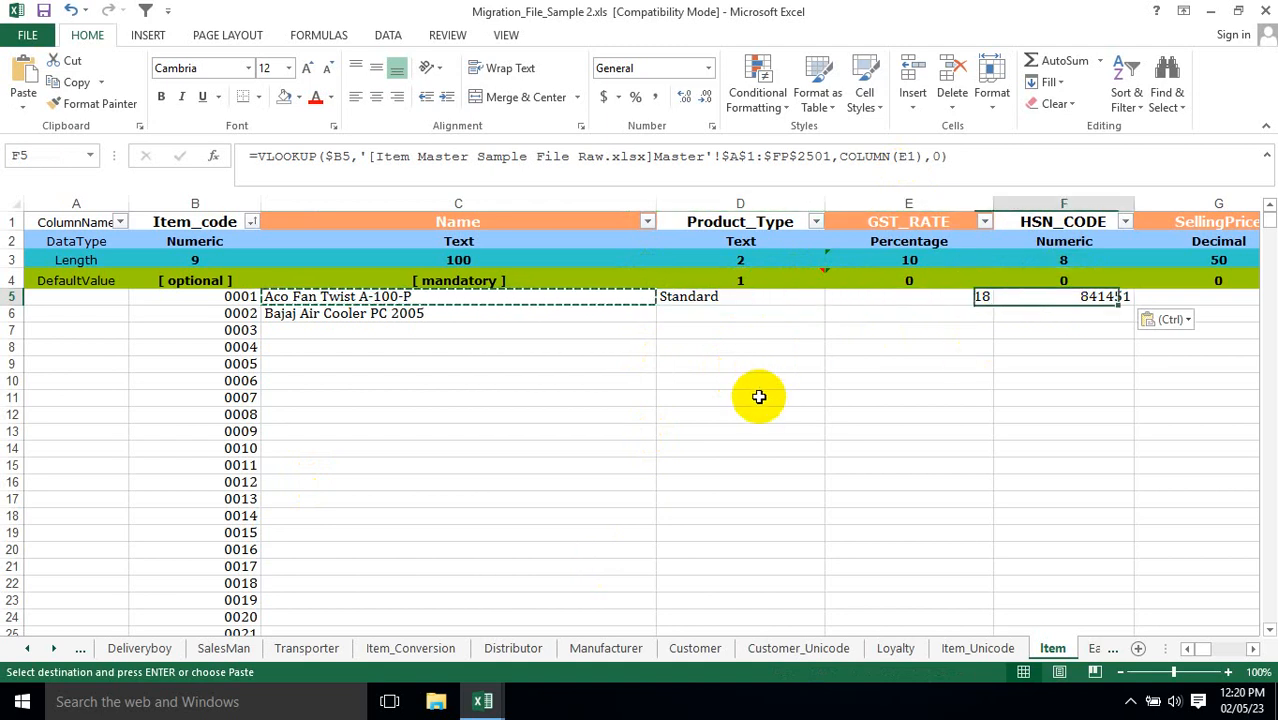
key("Left")
key("Left")
key("Left")
key("Left")
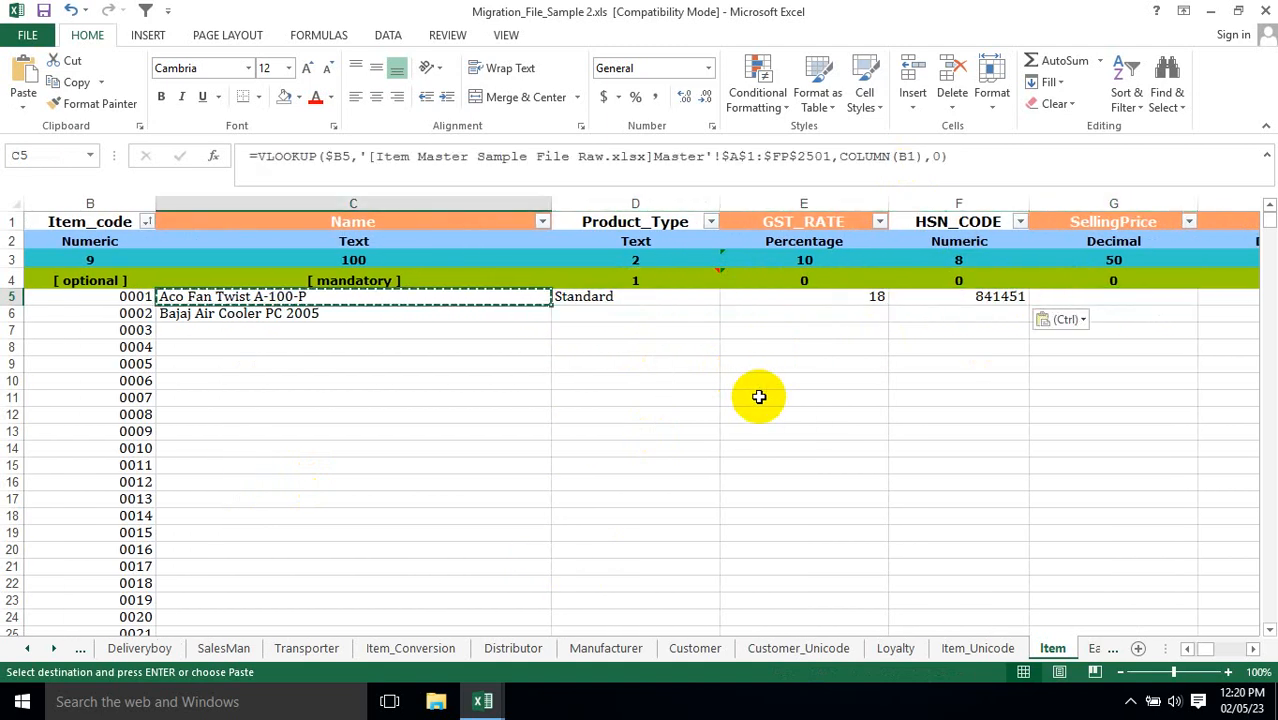
Paste the copied C5 formula across row 5 from Name in C5 through UPCEANCODE in U5.
key("shift+Right")
key("shift+Right")
key("shift+Right")
key("shift+Right")
key("shift+Right")
key("shift+Right")
key("shift+Right")
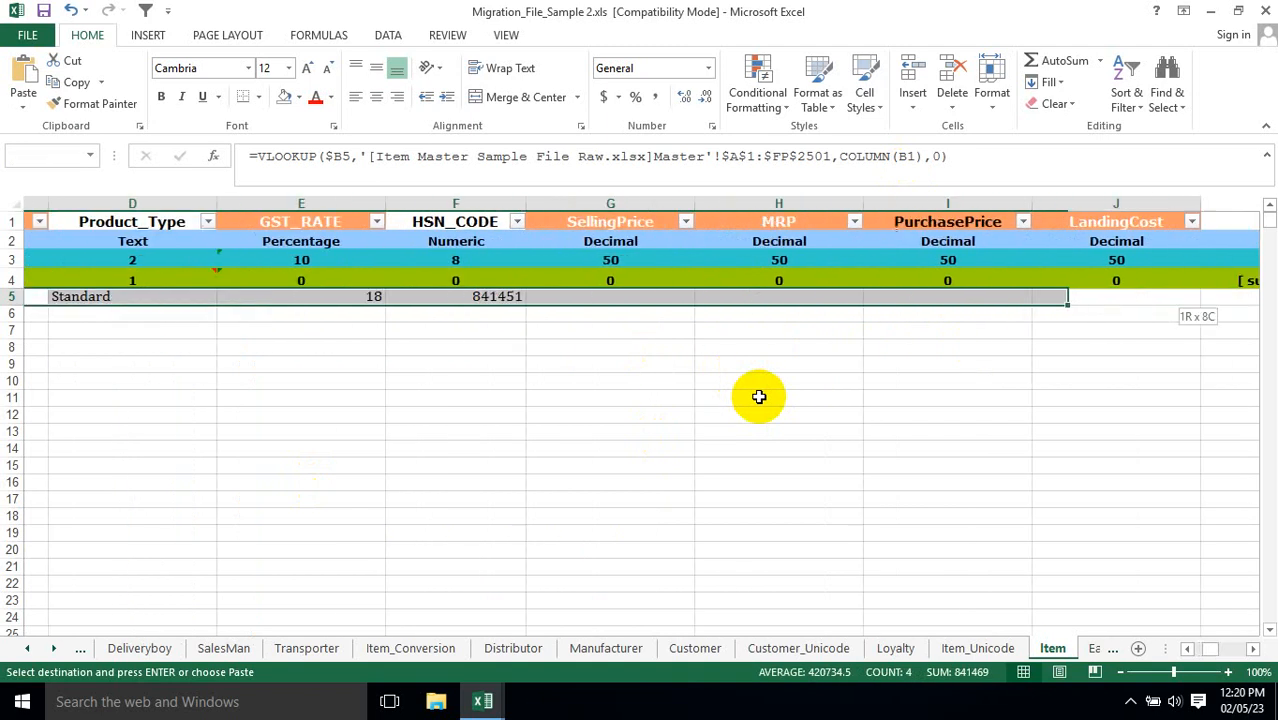
key("shift+Right")
key("shift+Right")
key("shift+Right")
key("shift+Right")
key("shift+Right")
key("shift+Right")
key("shift+Right")
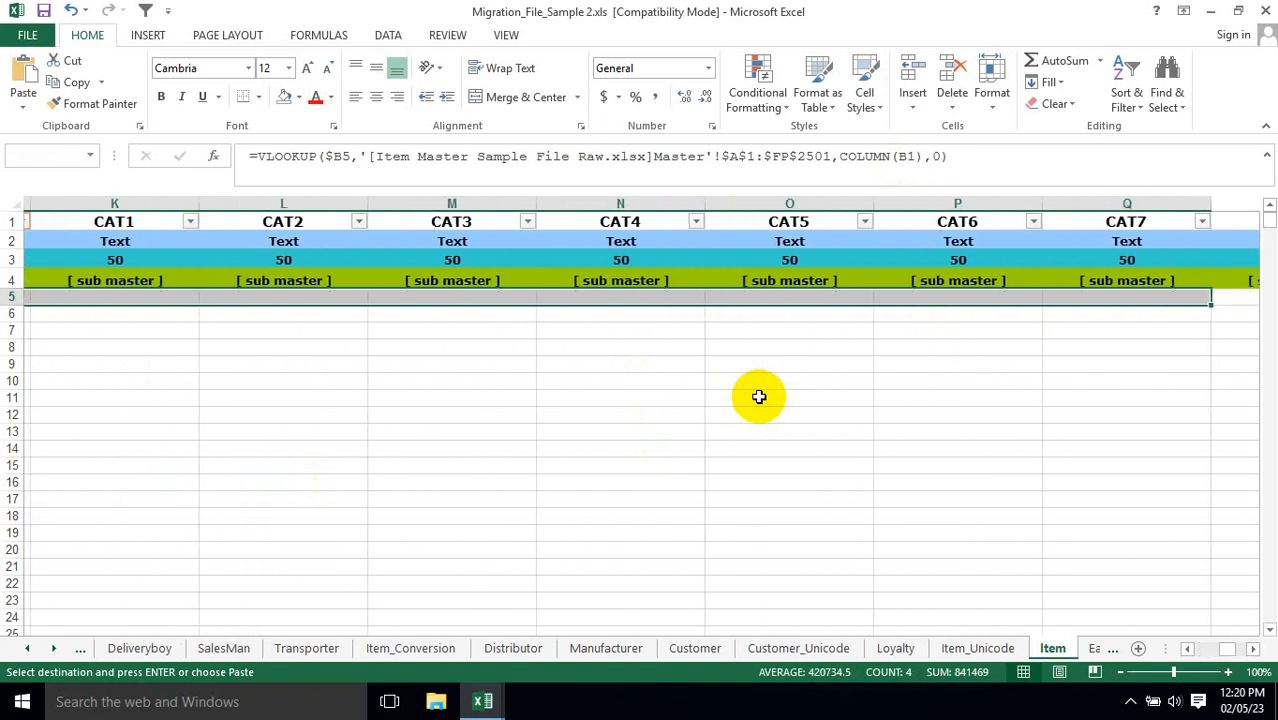
key("shift+Right")
key("shift+Right")
key("shift+Right")
key("shift+Right")
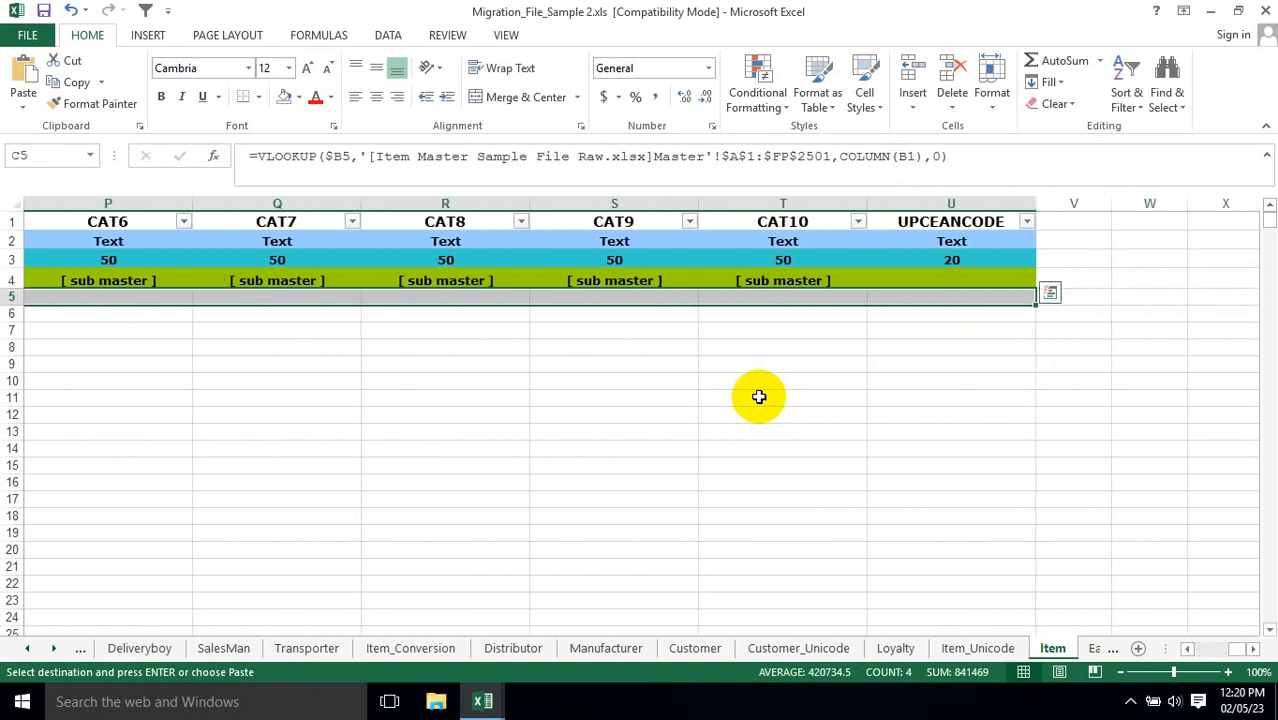
key("Right")
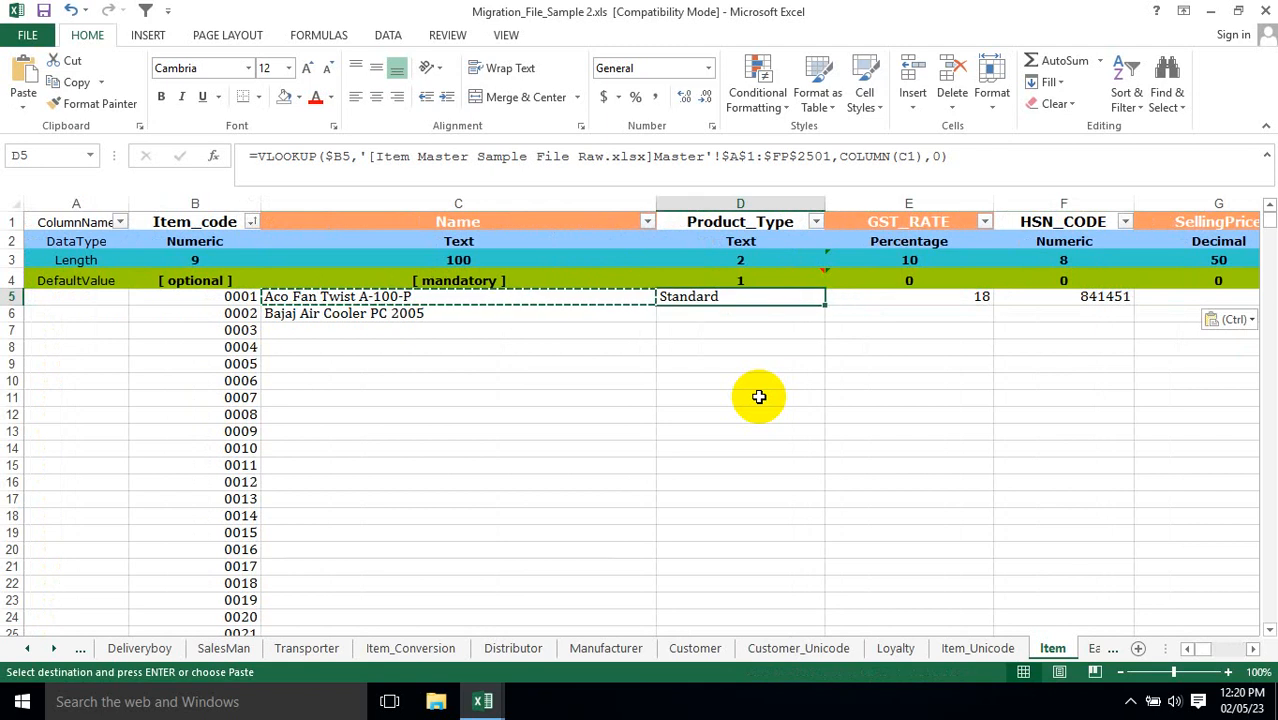
Review the looked-up values and COLUMN references across row 5, from Item_code through the CAT columns.
key("Left")
key("Left")
key("Right")
key("Right")
key("Right")
key("Right")
key("Right")
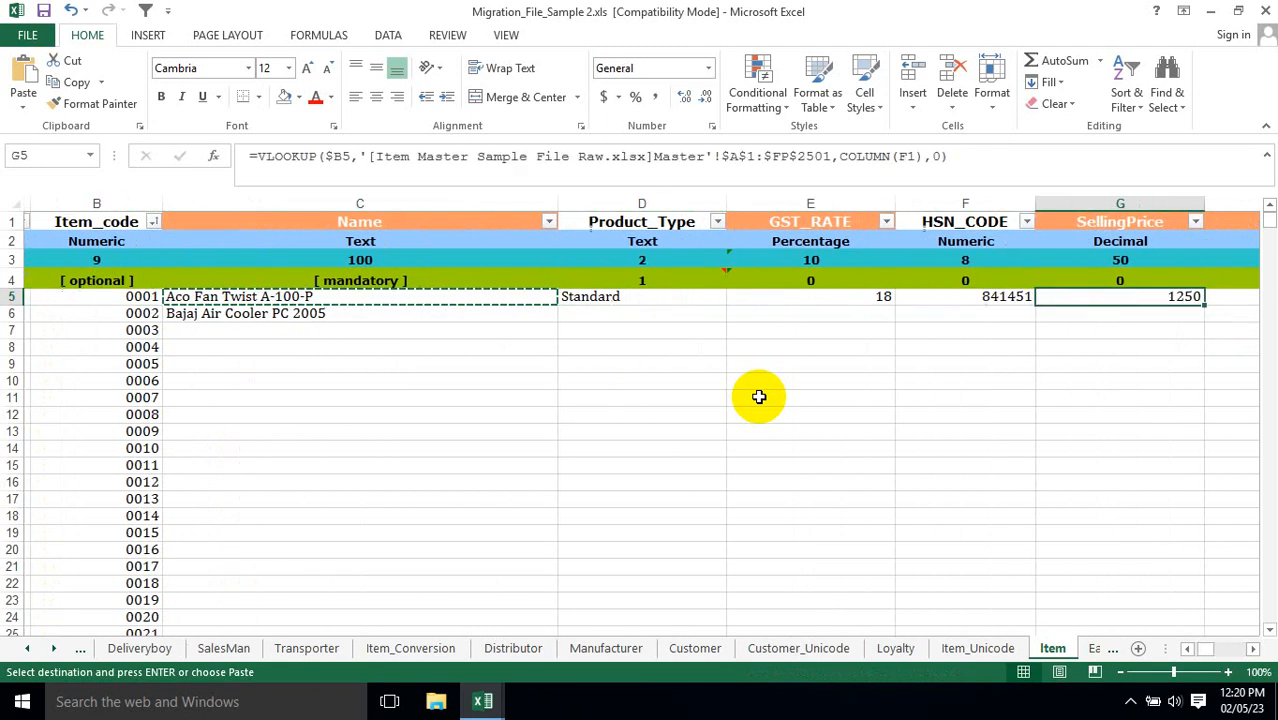
key("Right")
key("Right")
key("Right")
key("Right")
key("Right")
key("Right")
key("Right")
key("Right")
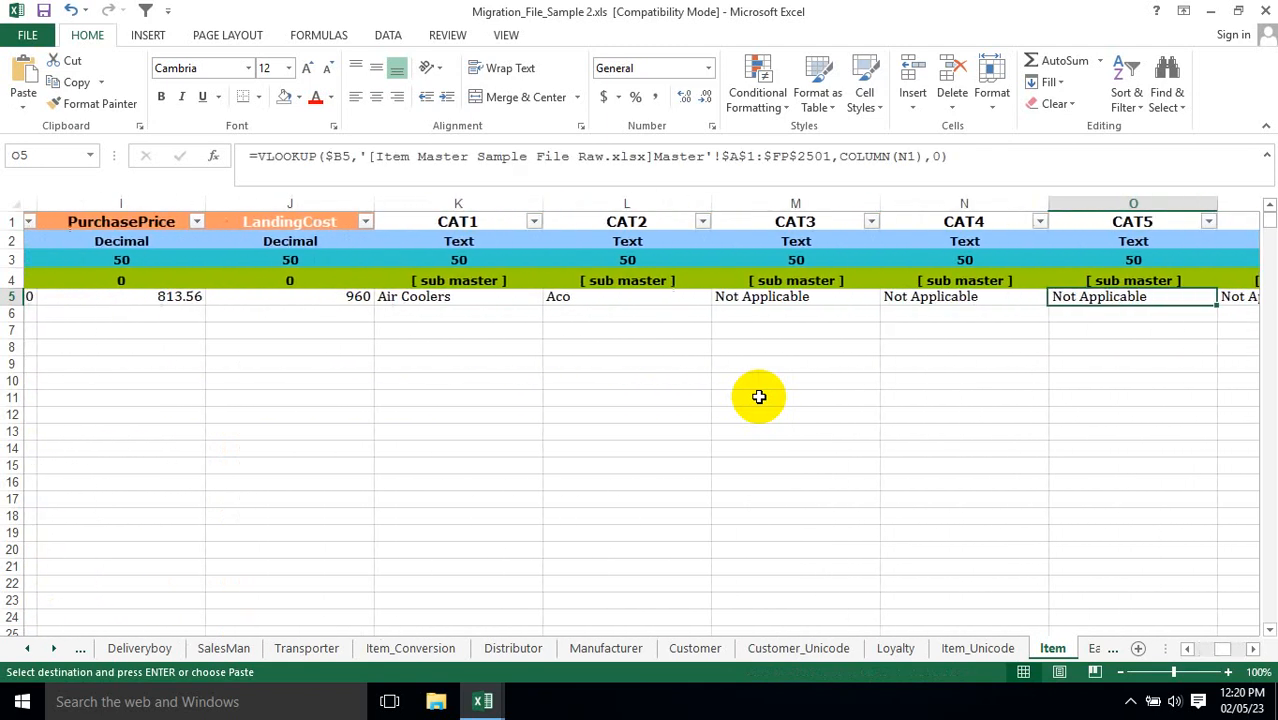
key("Right")
key("Right")
key("Right")
key("Right")
key("Right")
key("Right")
key("Left")
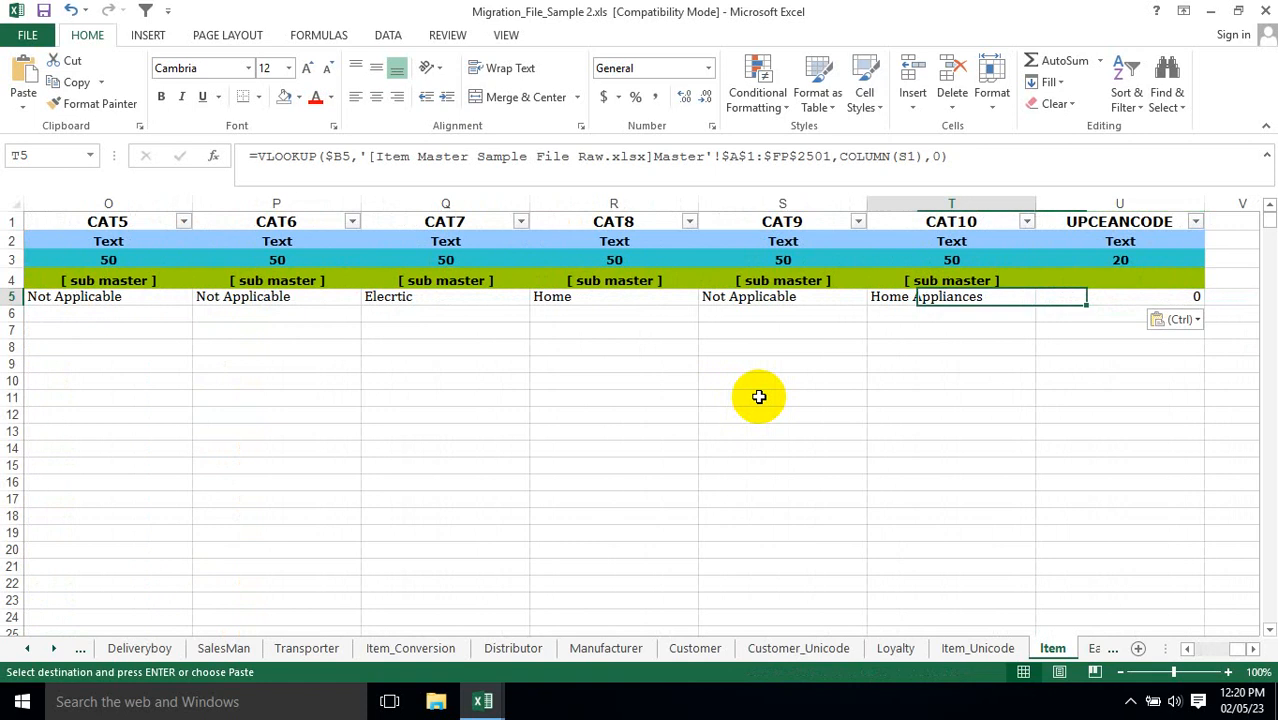
key("Left")
key("Left")
key("Home")
Switch to the Item Master workbook and filter the Master sheet's Item Code column to 0001.
key("alt+Tab")
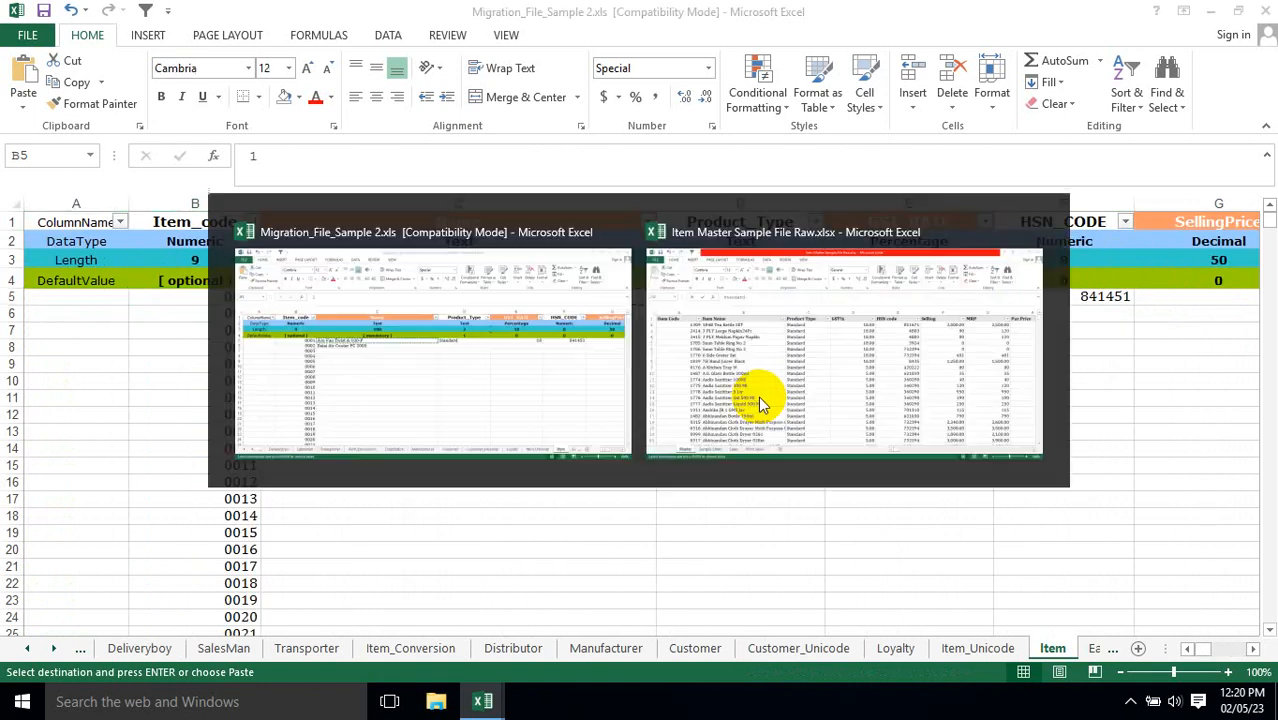
key("Left")
key("Up")
key("Left")
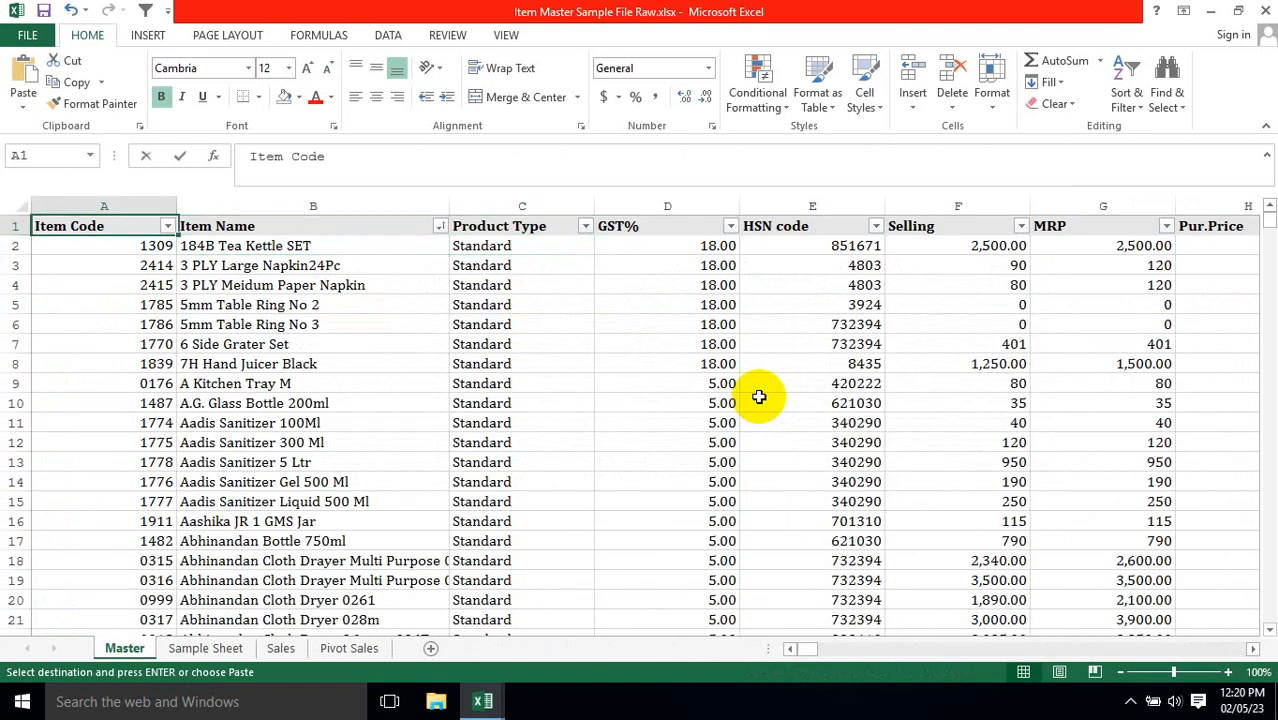
key("alt+Down")
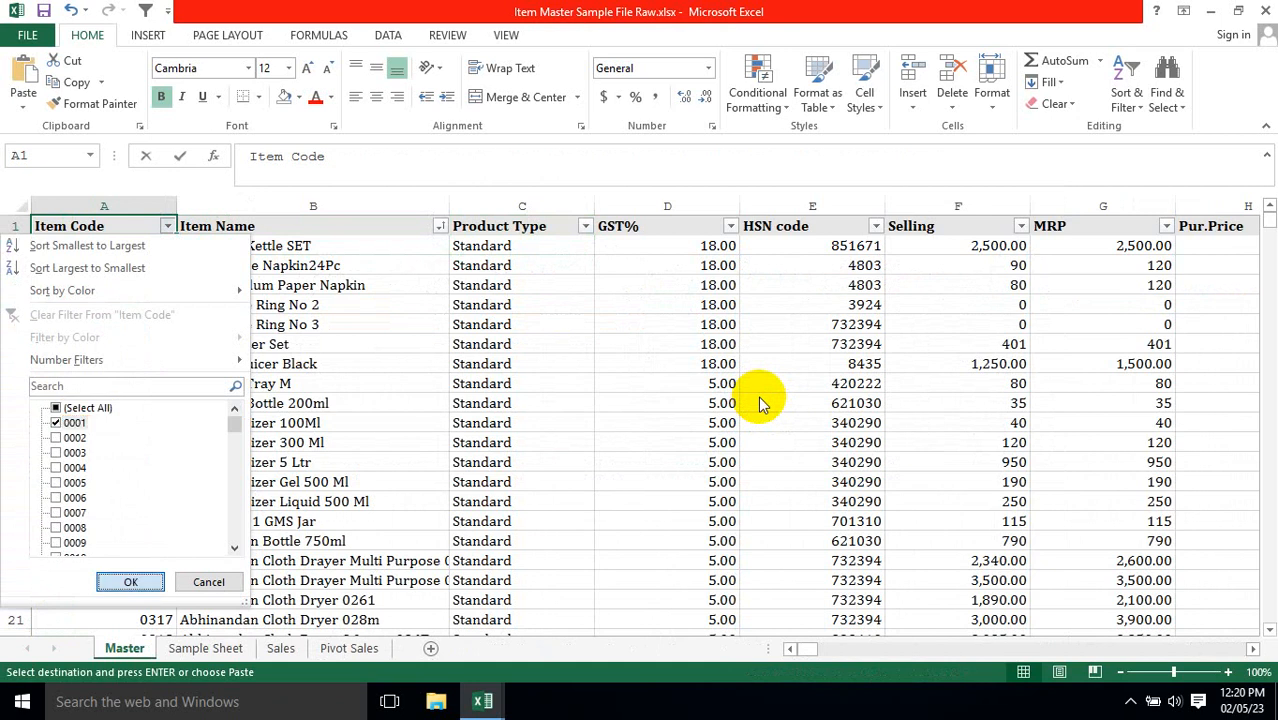
key("Return")
key("Down")
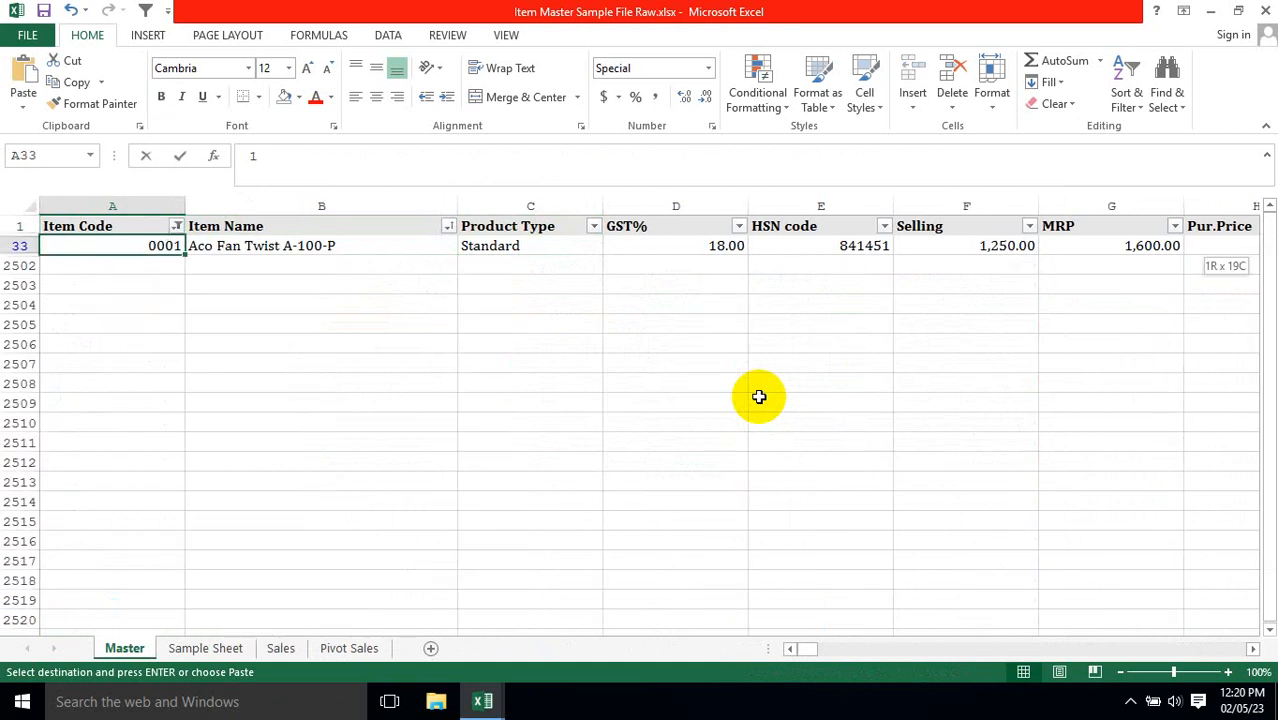
Examine the filtered row of item 0001 from Item Name through the DEPARTMENT column.
key("ctrl+shift+Right")
key("Right")
key("Right")
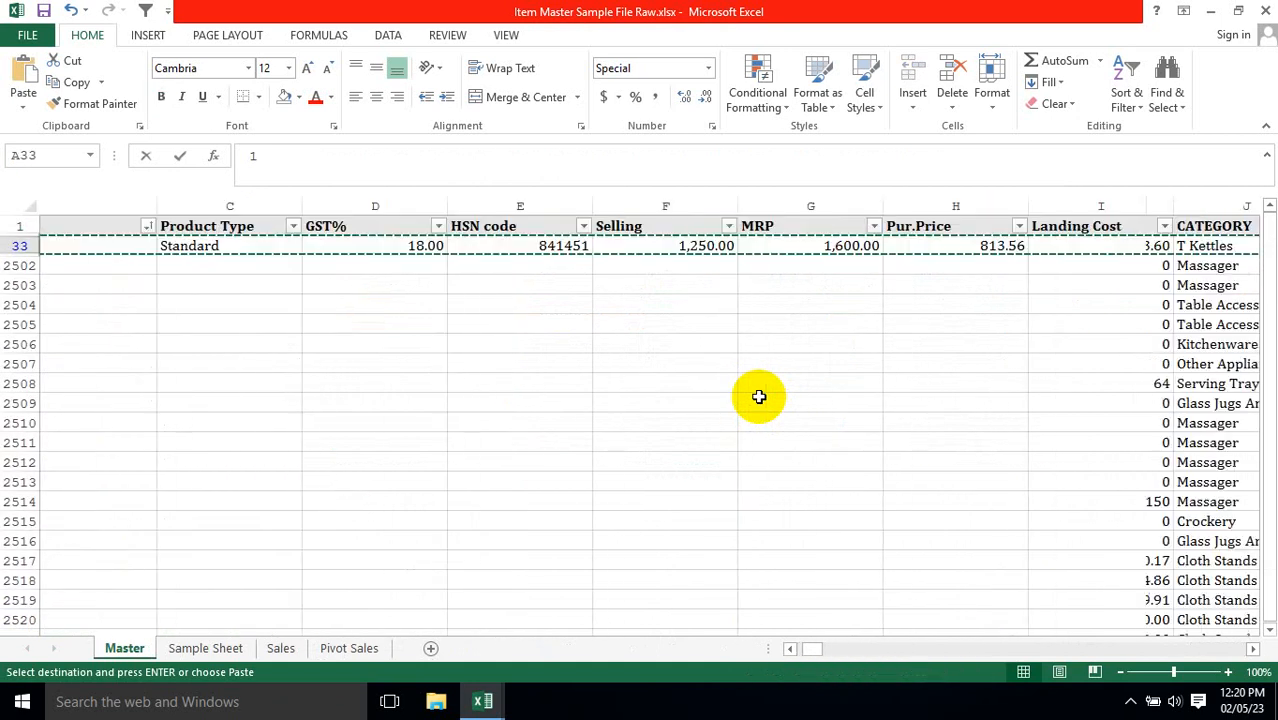
key("Left")
key("ctrl+shift+Right")
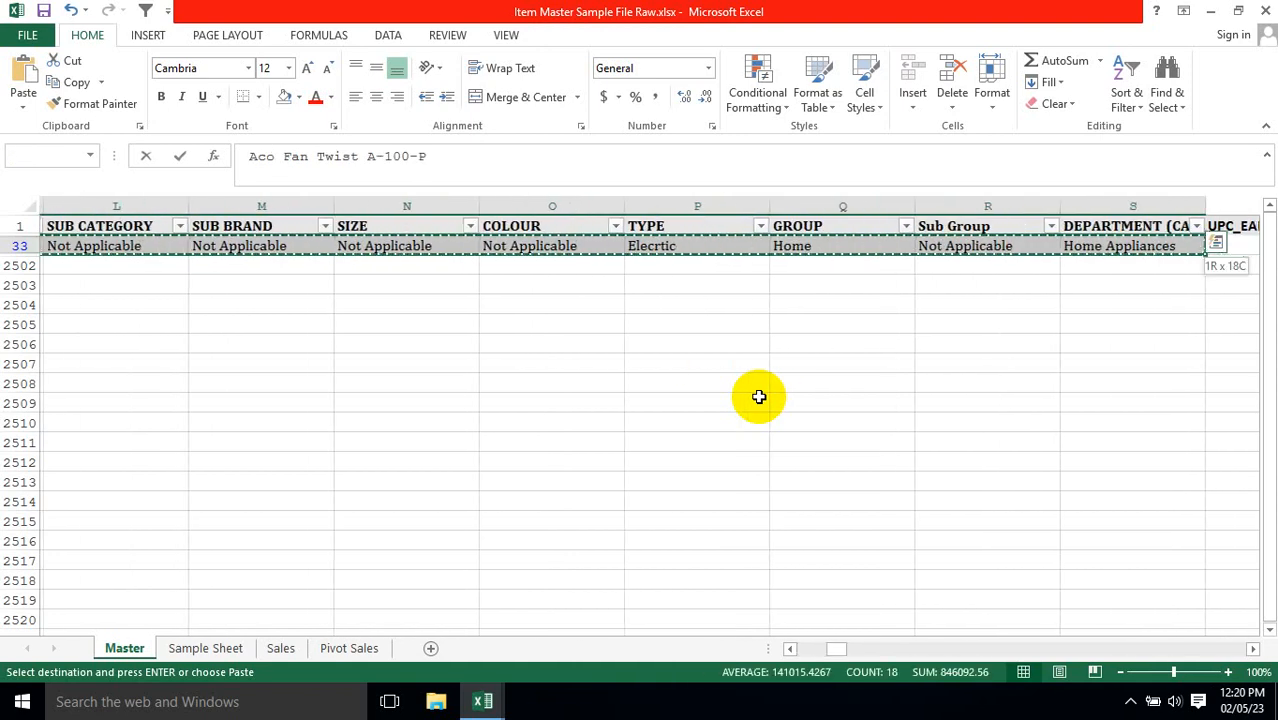
Switch to the migration workbook and paste the copied Item Master details of item 0001 into row 7 of the Item sheet, starting at C7.
key("alt+Tab")
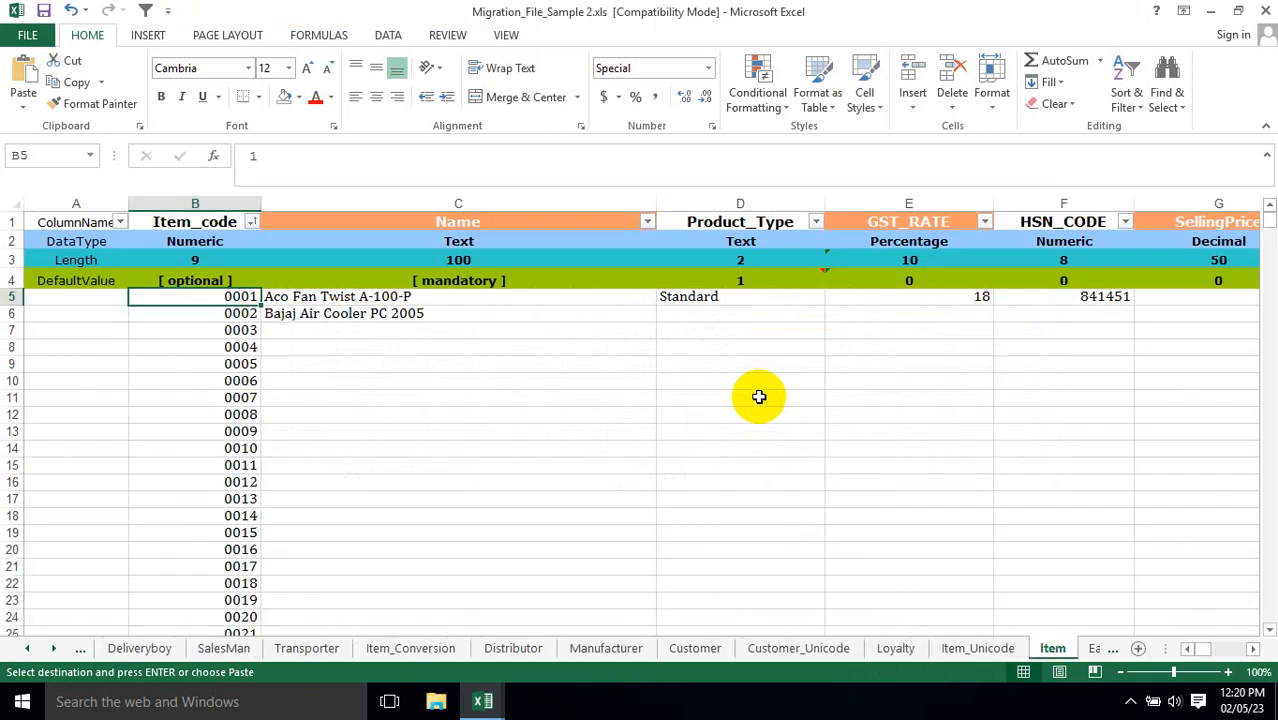
key("Down")
key("Right")
key("Down")
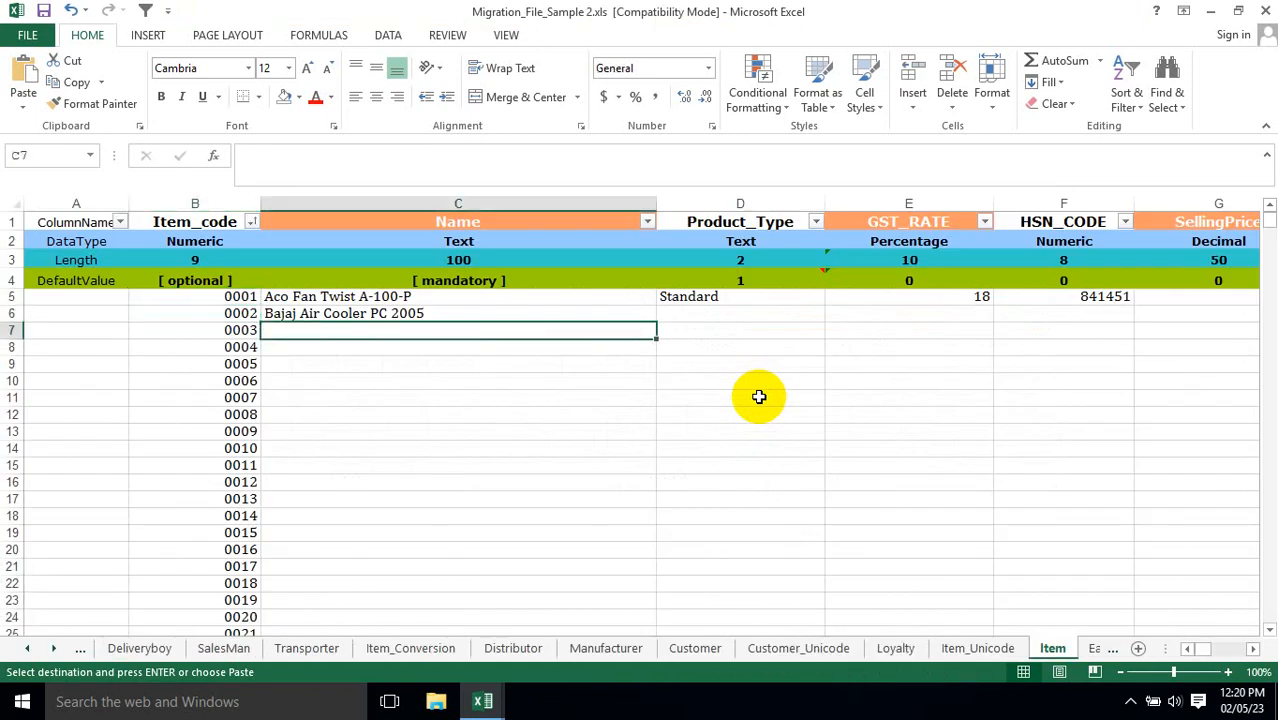
key("shift+F10")
key("Down")
key("Down")
key("Right")
key("Return")
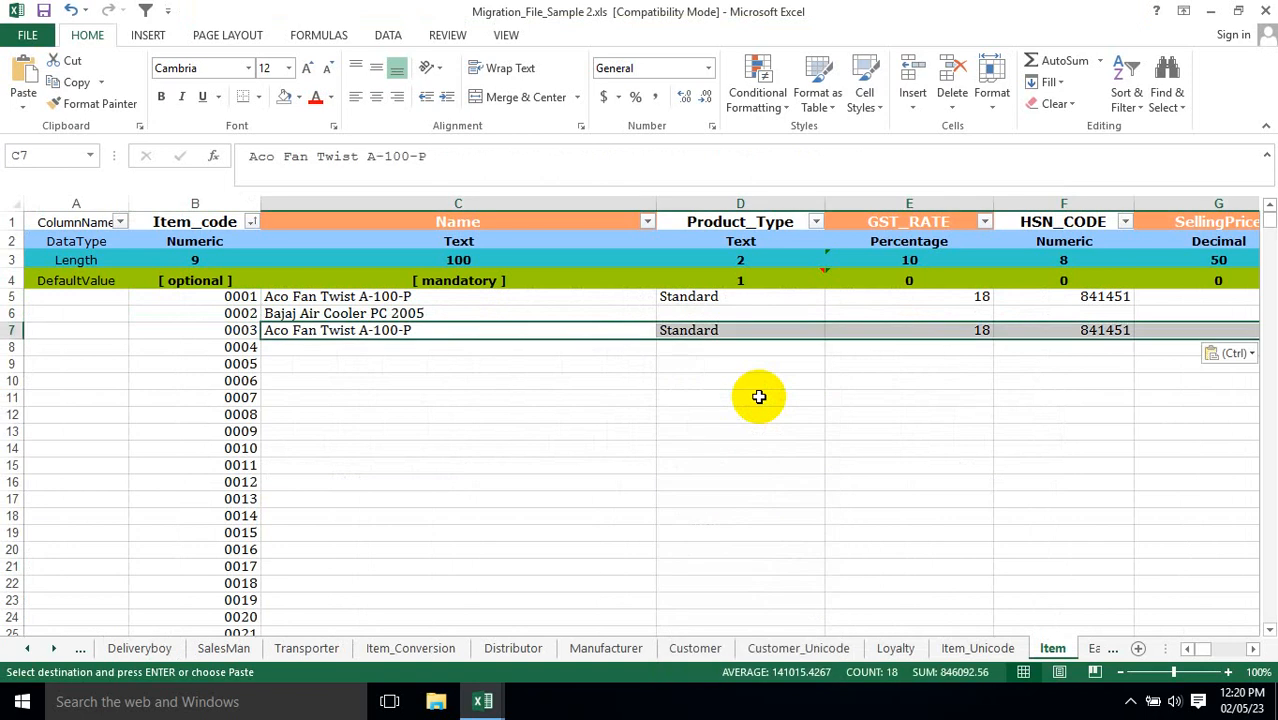
Compare the pasted master details in row 7 with the formula results in row 5, from Name through UPCEANCODE.
key("Right")
key("Right")
key("Right")
key("Right")
key("Right")
key("Right")
key("Right")
key("Right")
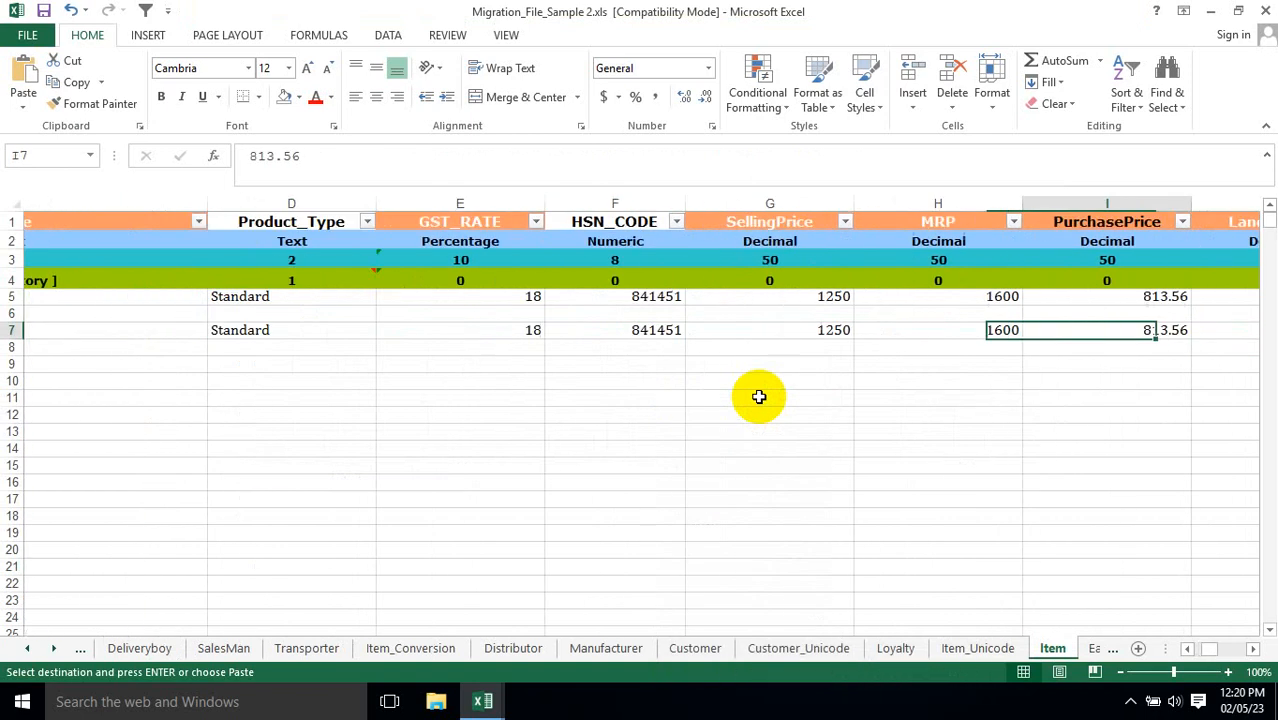
key("Right")
key("Right")
key("Right")
key("Right")
key("Right")
key("Right")
key("Right")
key("Right")
key("Right")
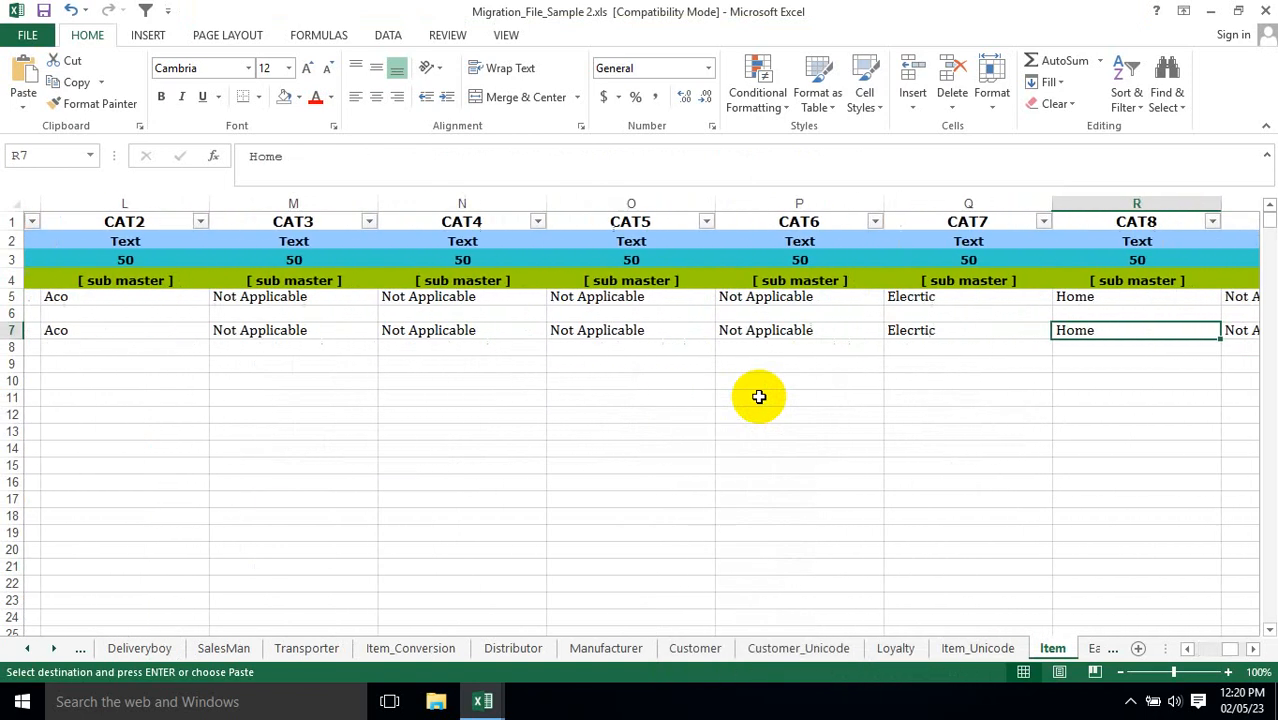
key("Right")
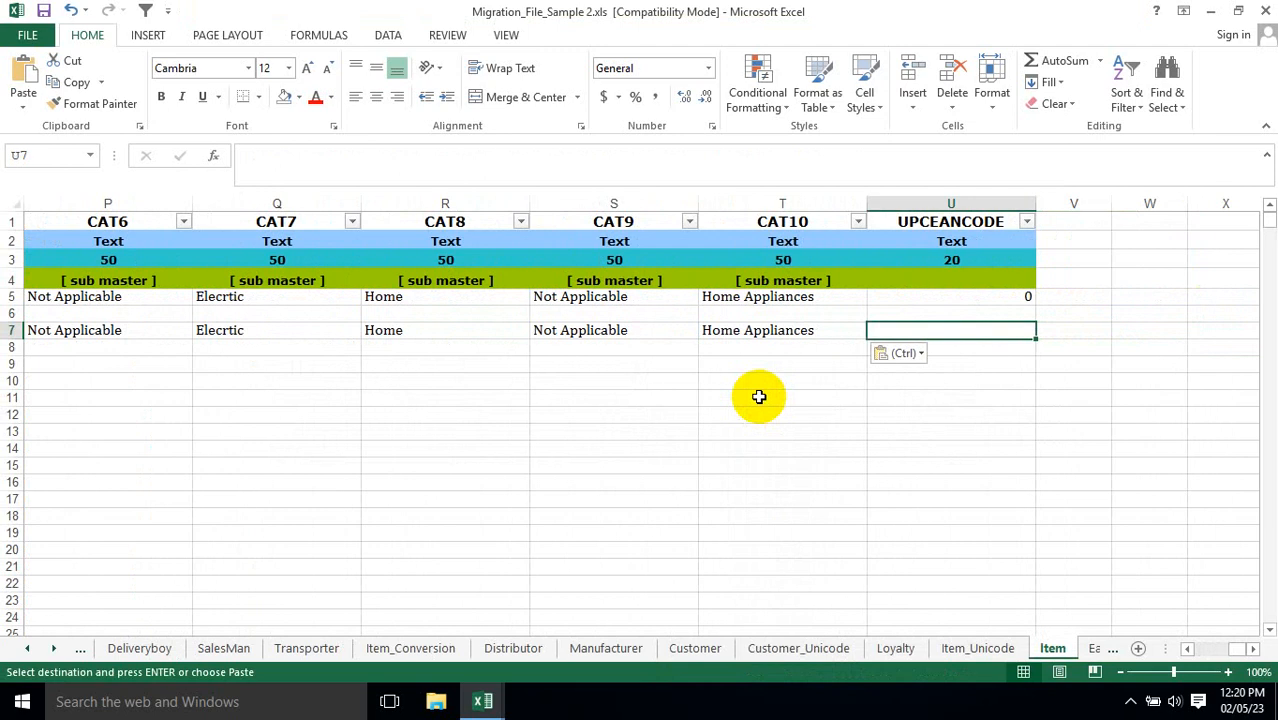
key("F2")
key("Return")
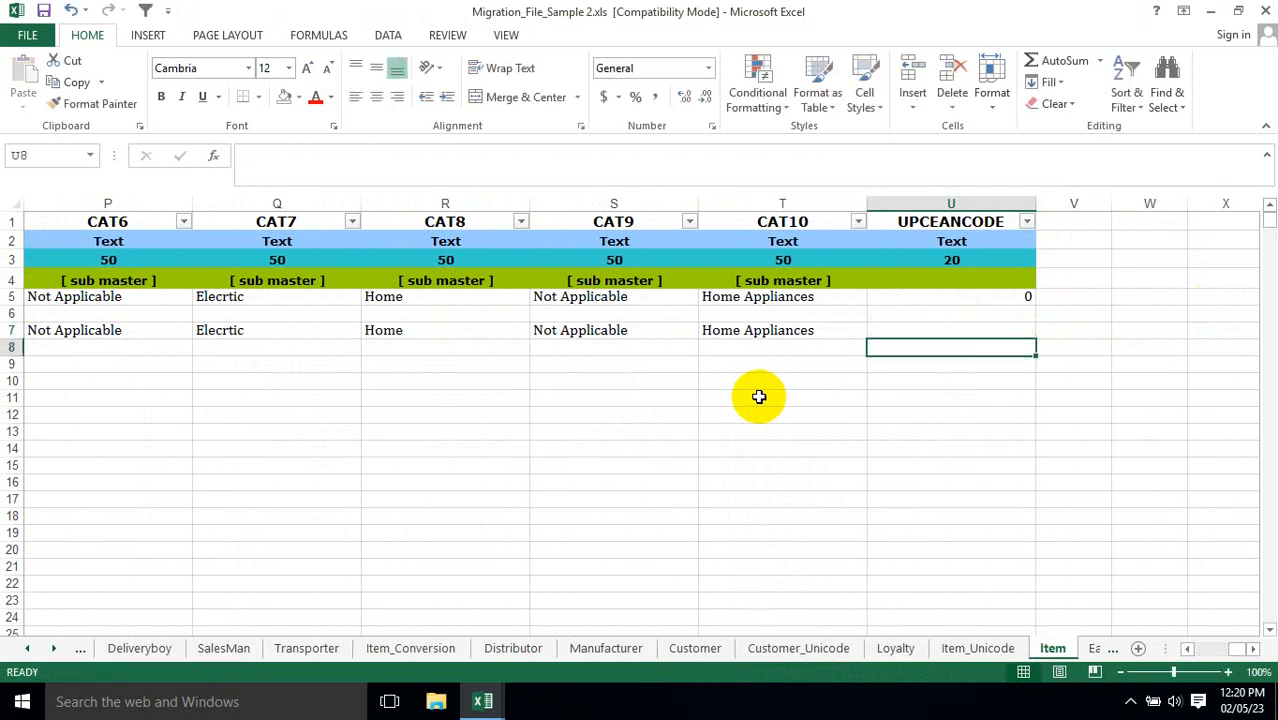
Clear the pasted comparison details from C7:T7.
key("Up")
key("Left")
key("shift+Home")
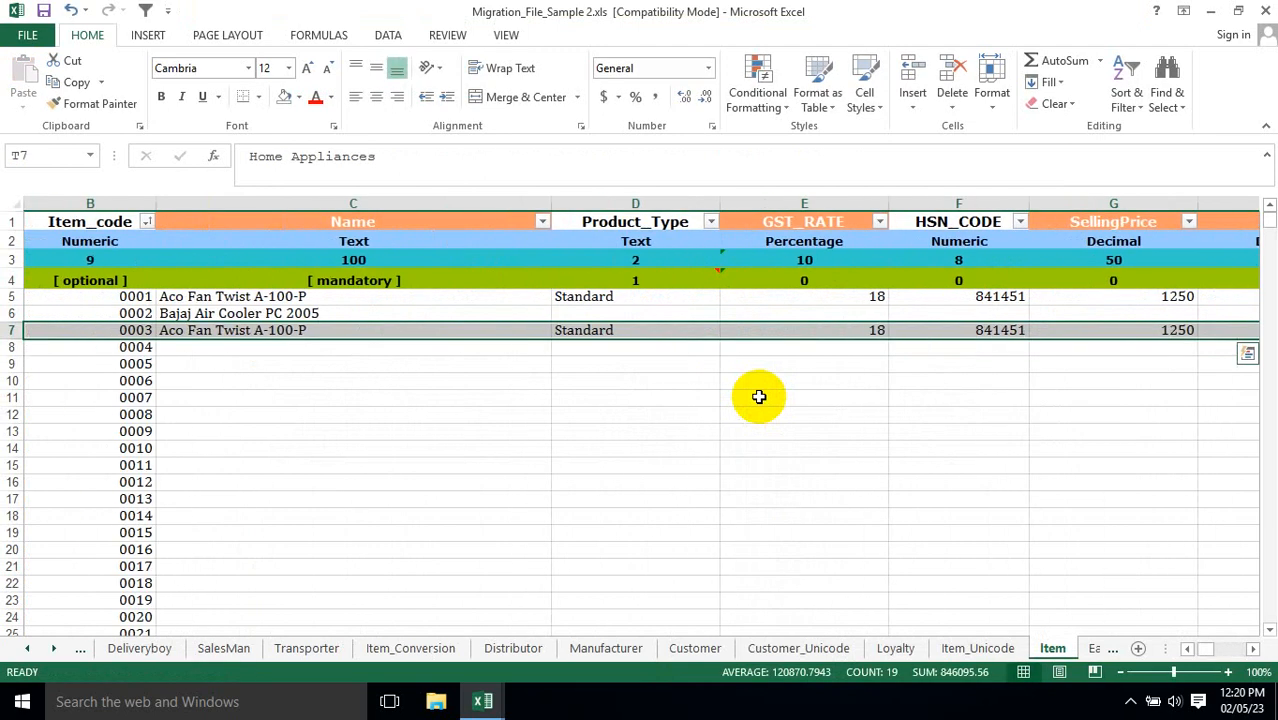
key("Right")
key("Left")
key("Home")
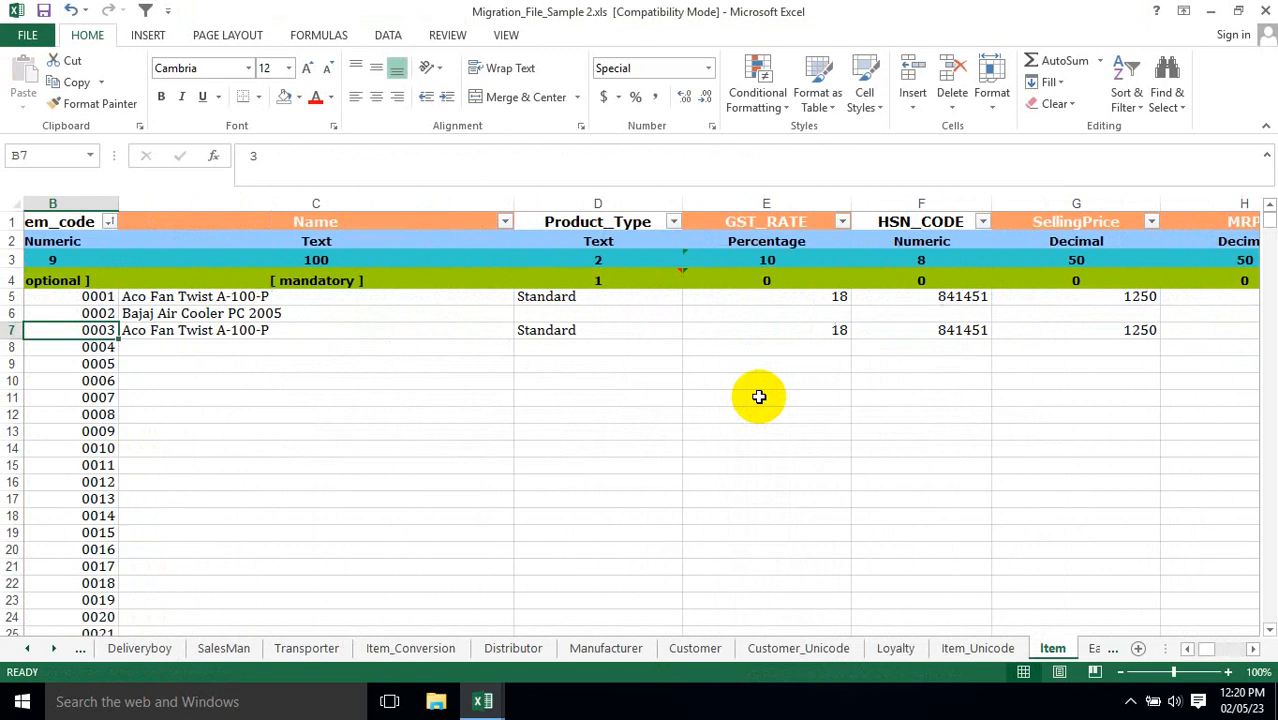
key("Right")
key("ctrl+shift+Right")
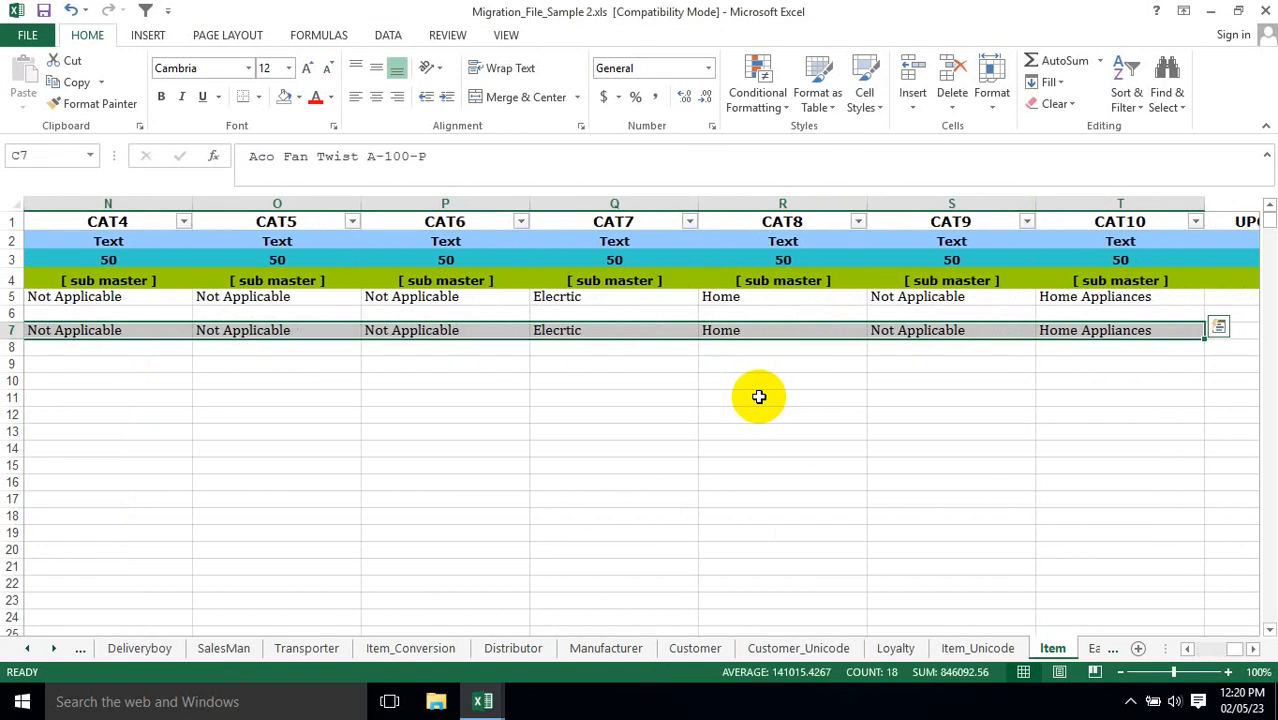
key("Delete")
Copy the VLOOKUP formula in the Name cell C5 of item 0001.
key("Left")
key("Up")
key("Right")
key("Up")
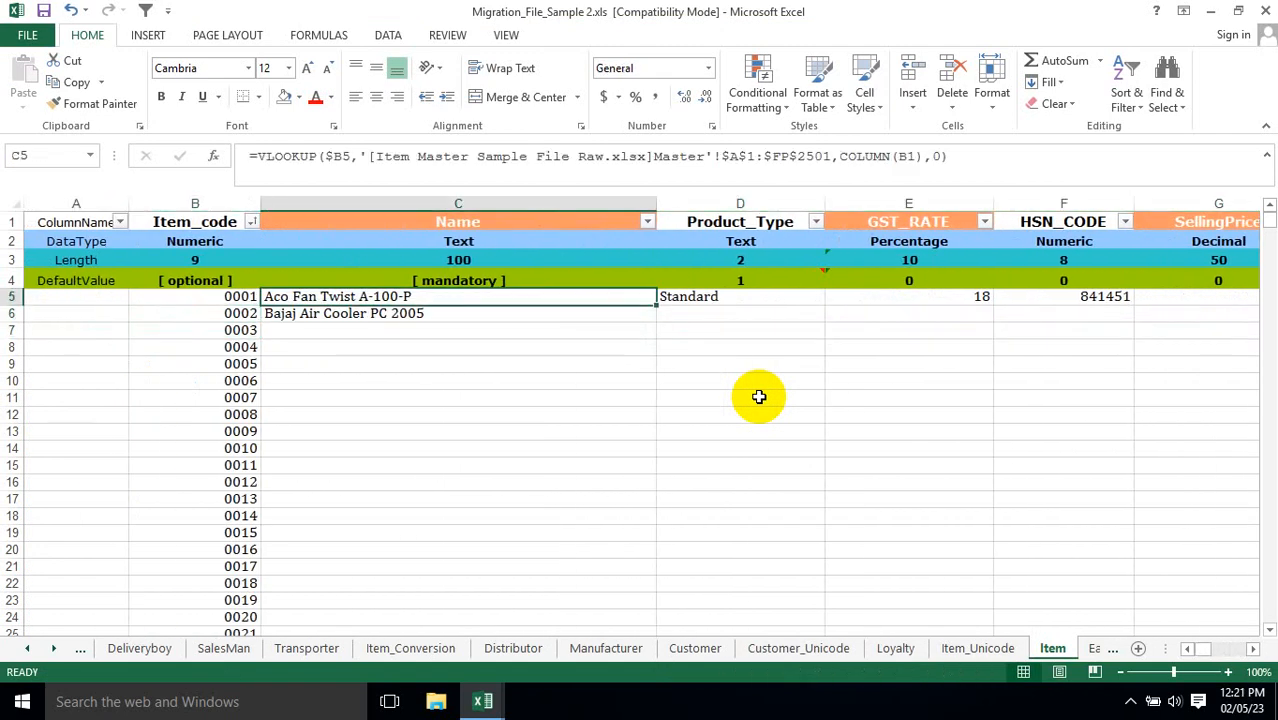
key("Left")
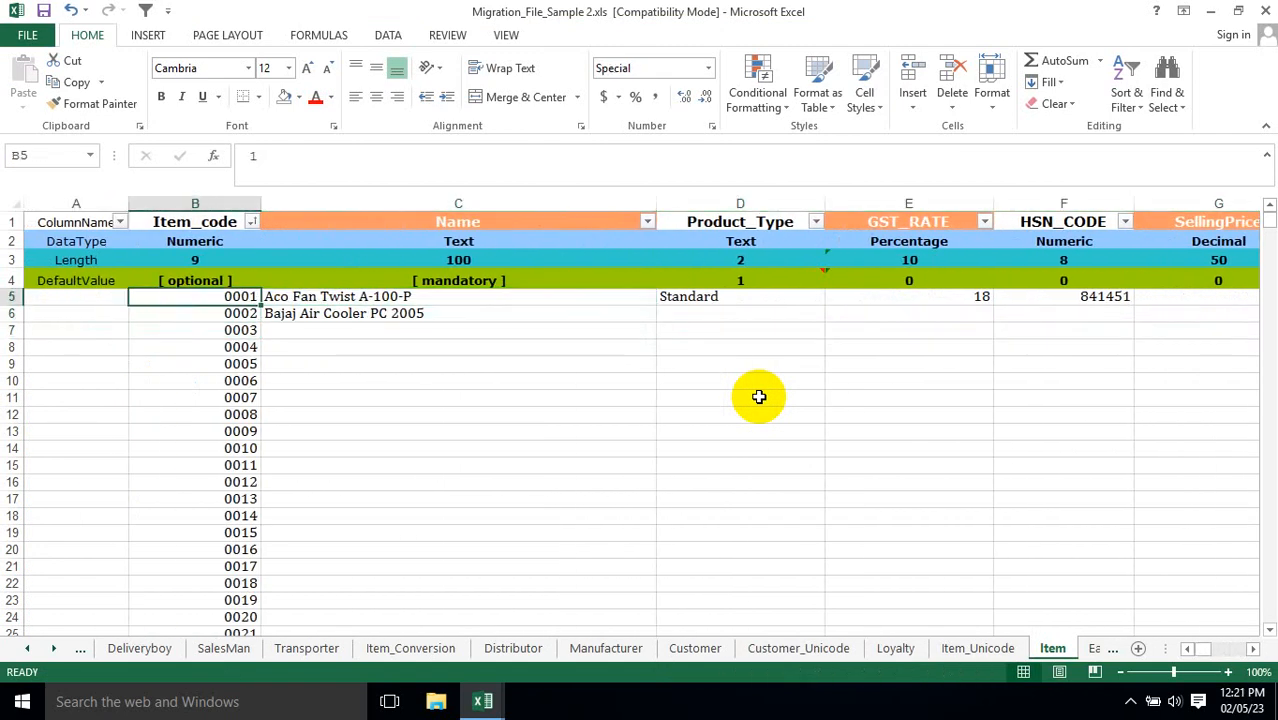
key("Right")
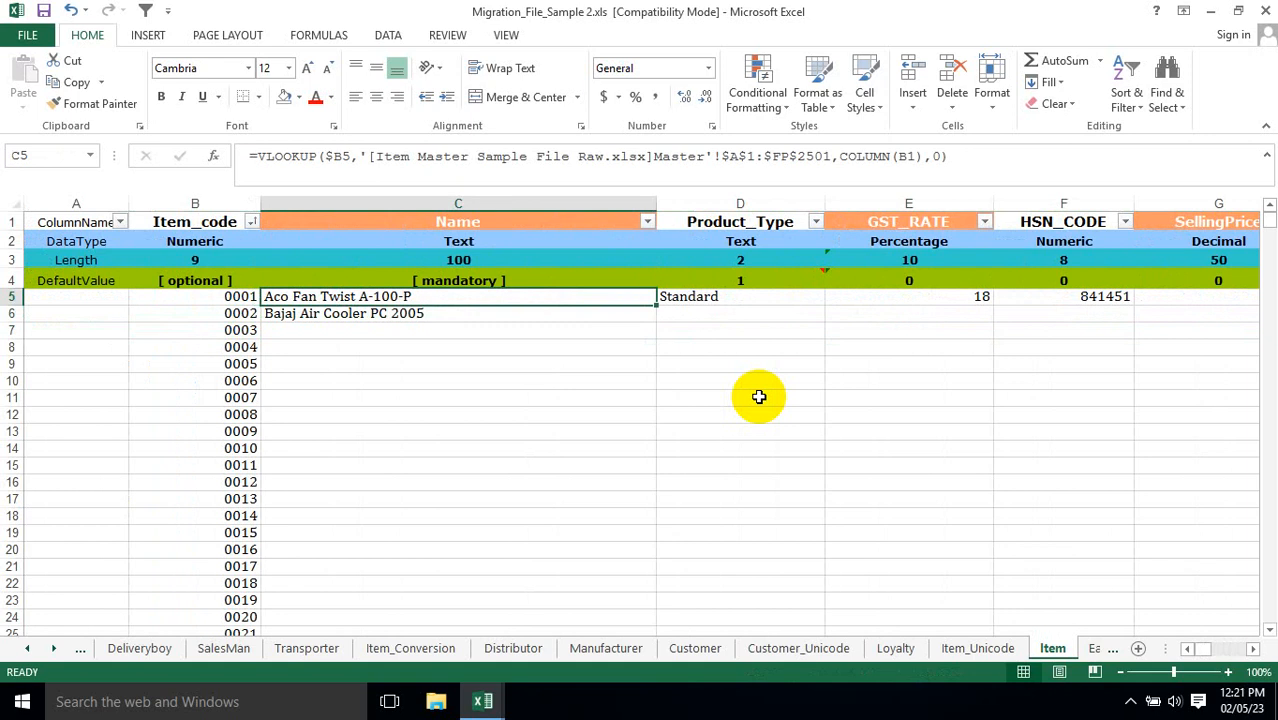
key("ctrl+c")
key("Left")
key("Right")
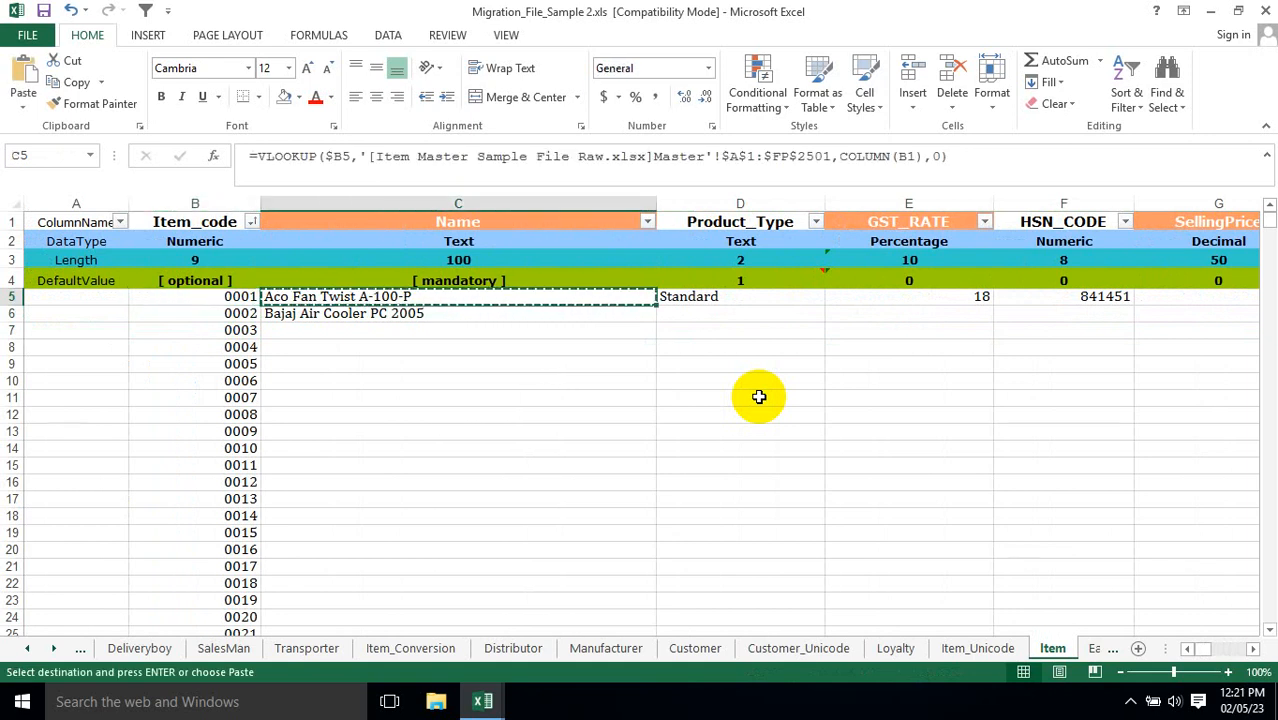
Paste the copied formula over C5:U2004, covering every item code down to 2000 and all columns from Name through UPCEANCODE.
key("Left")
key("ctrl+Down")
key("Right")
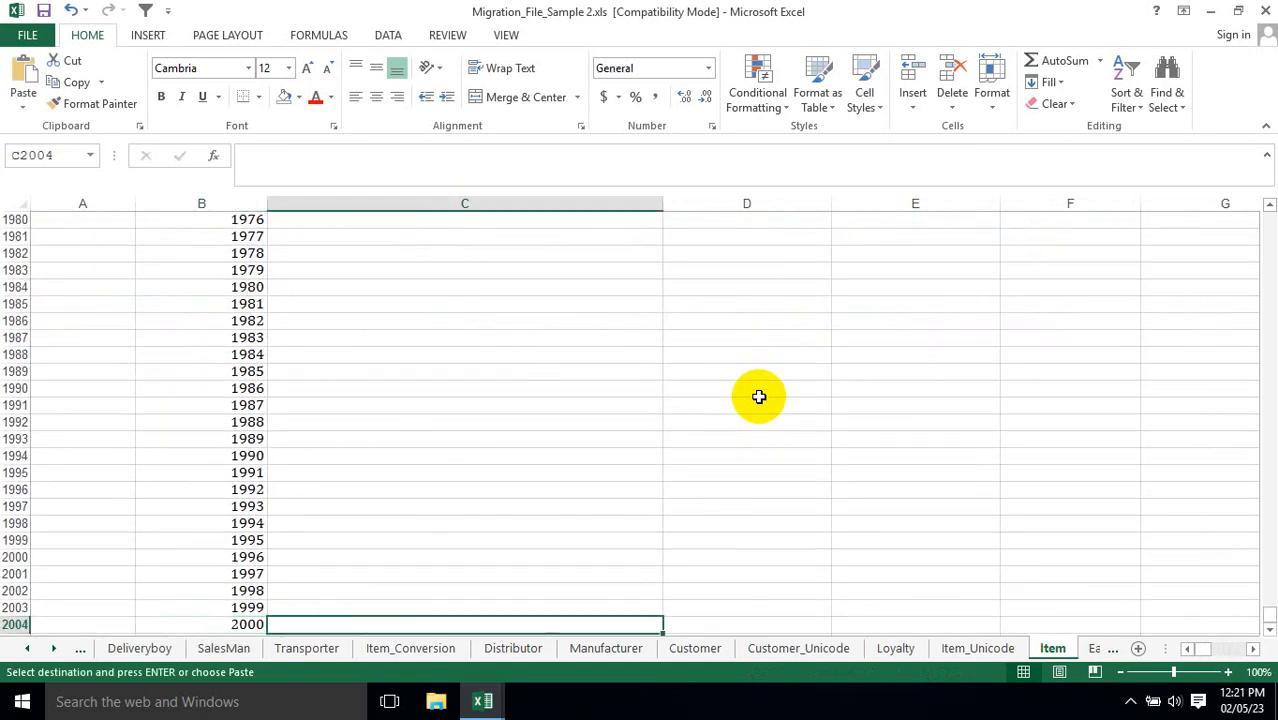
key("shift+Right")
key("shift+Right")
key("shift+Right")
key("shift+Right")
key("shift+Right")
key("shift+Right")
key("shift+Right")
key("shift+Right")
key("shift+Right")
key("shift+Right")
key("shift+Right")
key("shift+Right")
key("shift+Right")
key("shift+Right")
key("shift+Right")
key("shift+Right")
key("shift+Right")
key("shift+Right")
key("shift+Right")
key("shift+Right")
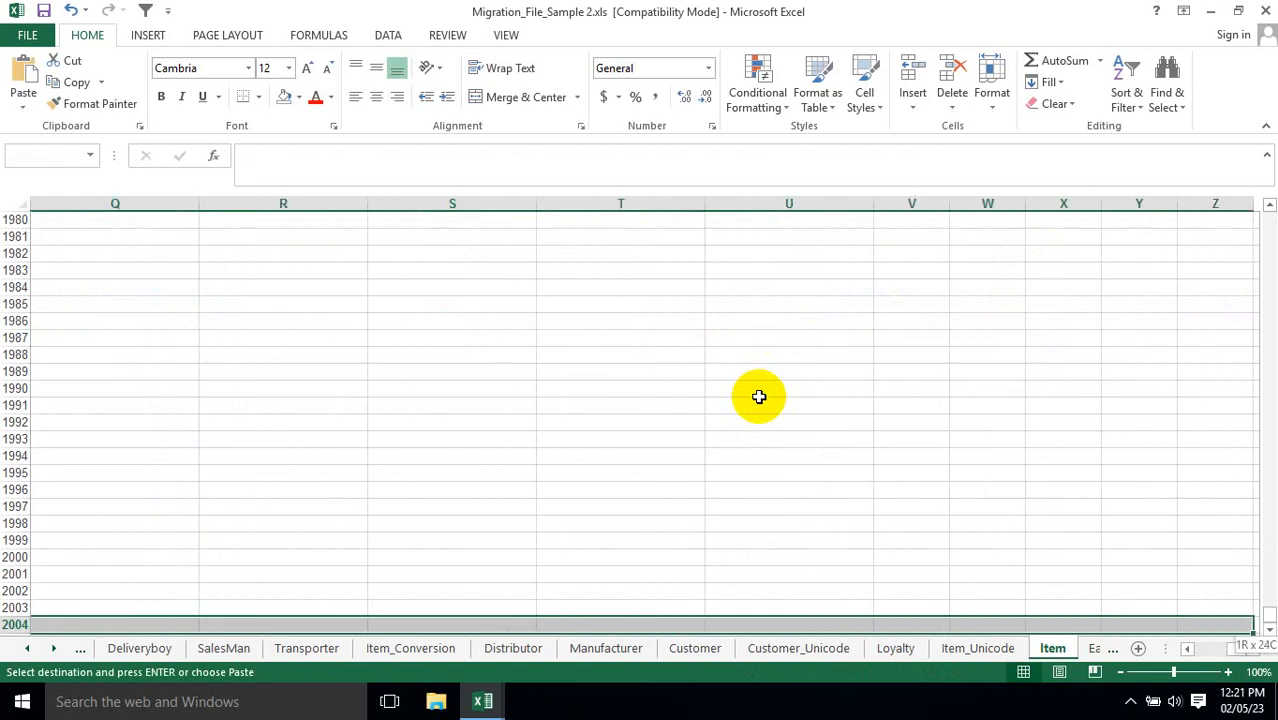
key("shift+Left")
key("shift+Left")
key("shift+Left")
key("shift+Left")
key("shift+Left")
key("shift+Left")
key("shift+Left")
key("shift+Left")
key("shift+Left")
key("shift+Left")
key("shift+Left")
key("shift+Left")
key("shift+Left")
key("shift+Left")
key("shift+Left")
key("shift+Left")
key("shift+Left")
key("shift+Left")
key("shift+Left")
key("shift+Left")
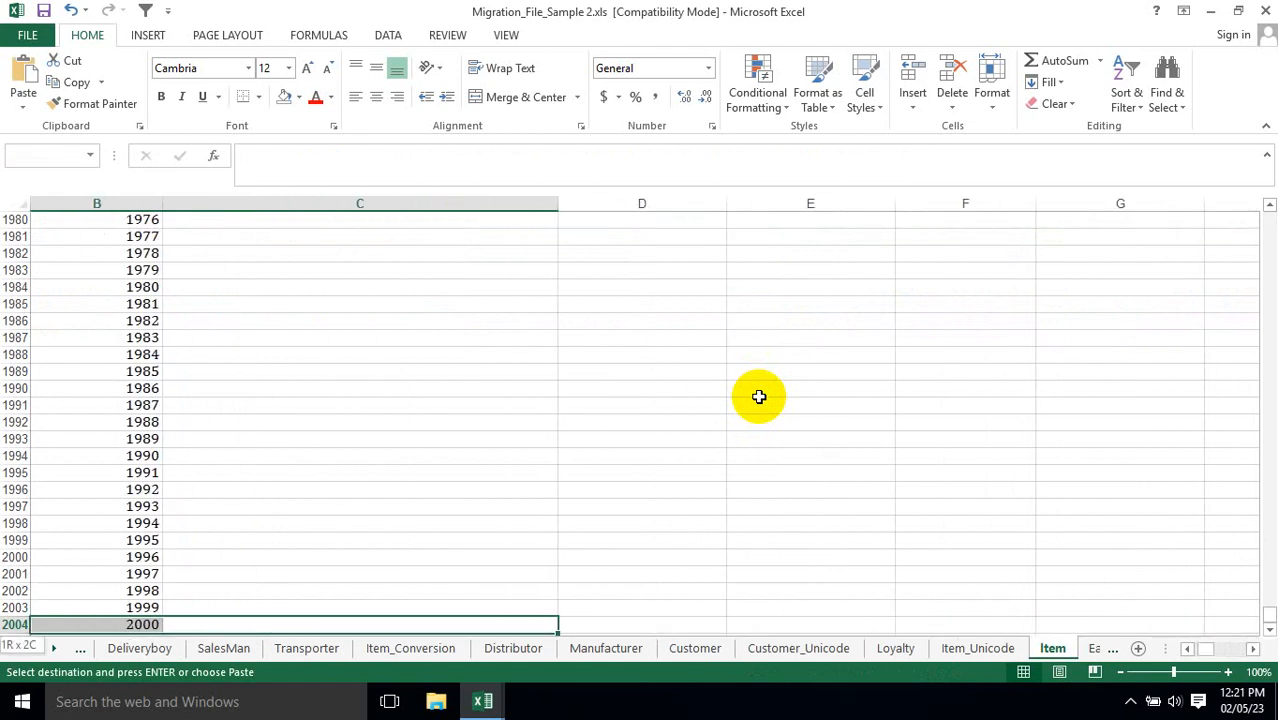
key("shift+Right")
key("shift+Right")
key("shift+Right")
key("shift+Right")
key("shift+Right")
key("shift+Right")
key("shift+Right")
key("shift+Right")
key("shift+Right")
key("shift+Right")
key("shift+Right")
key("shift+Right")
key("shift+Right")
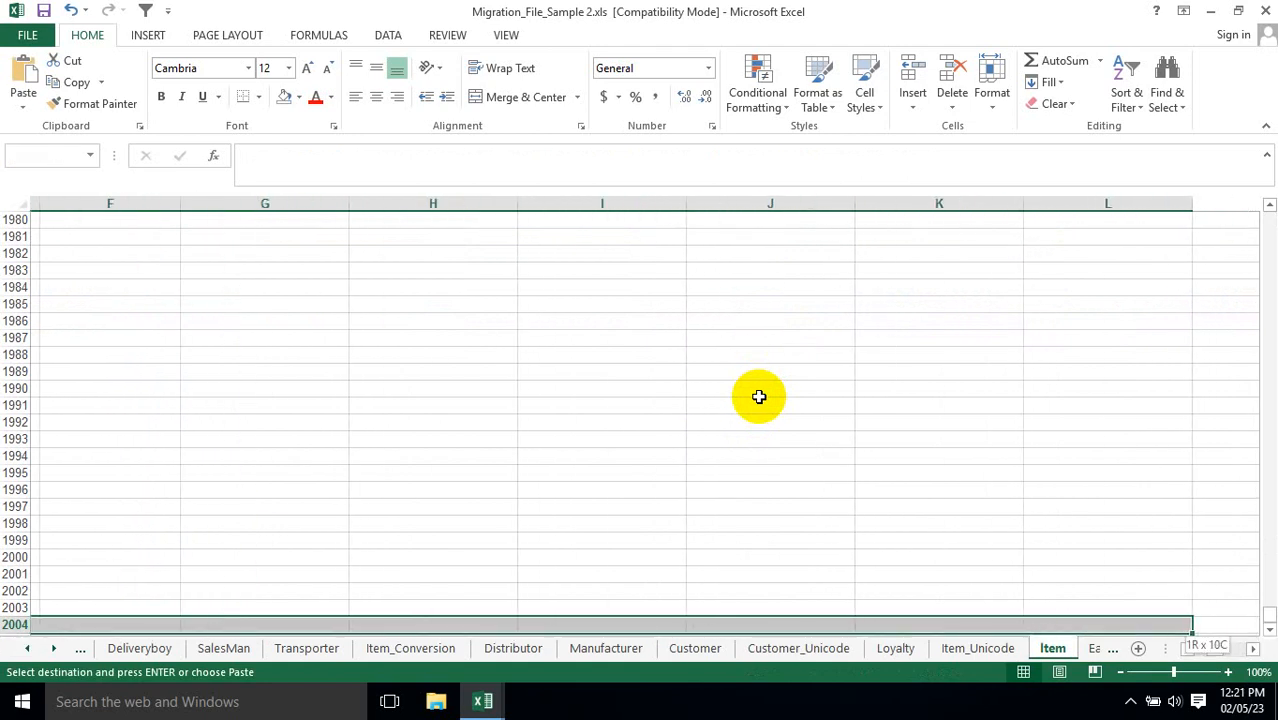
key("shift+Right")
key("shift+Right")
key("shift+Right")
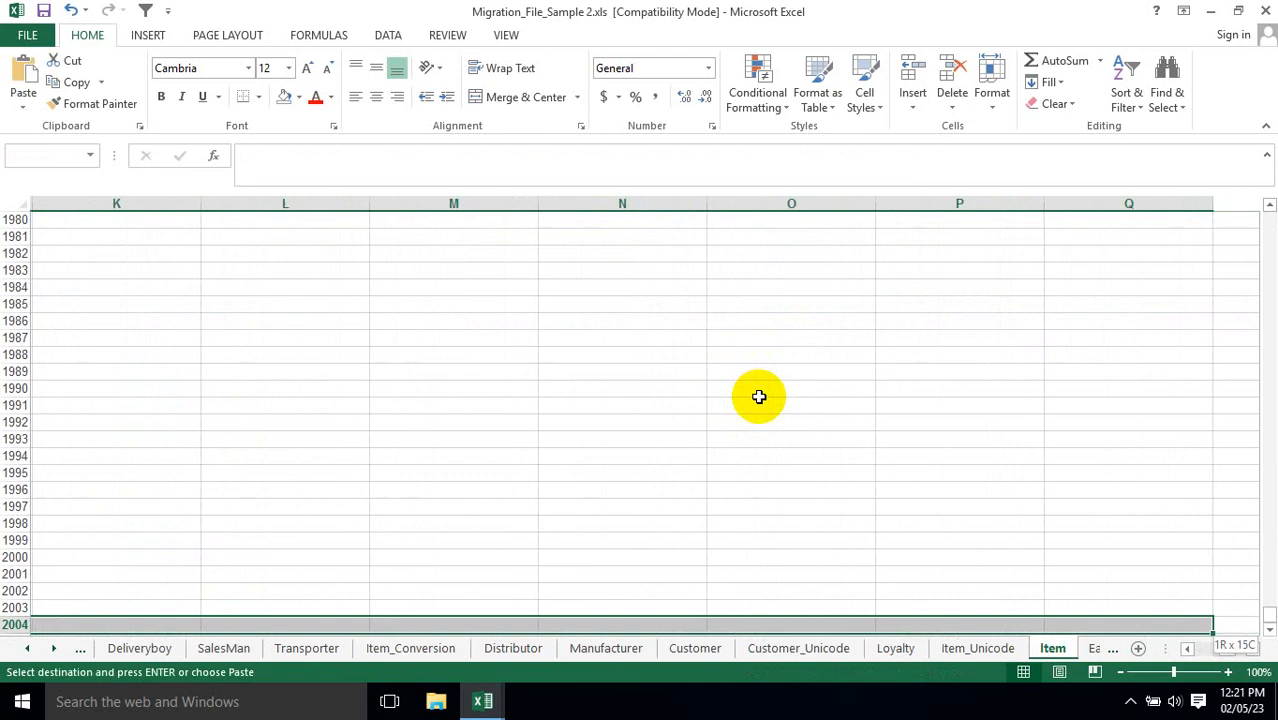
key("shift+Right")
key("shift+Right")
key("shift+Right")
key("shift+Right")
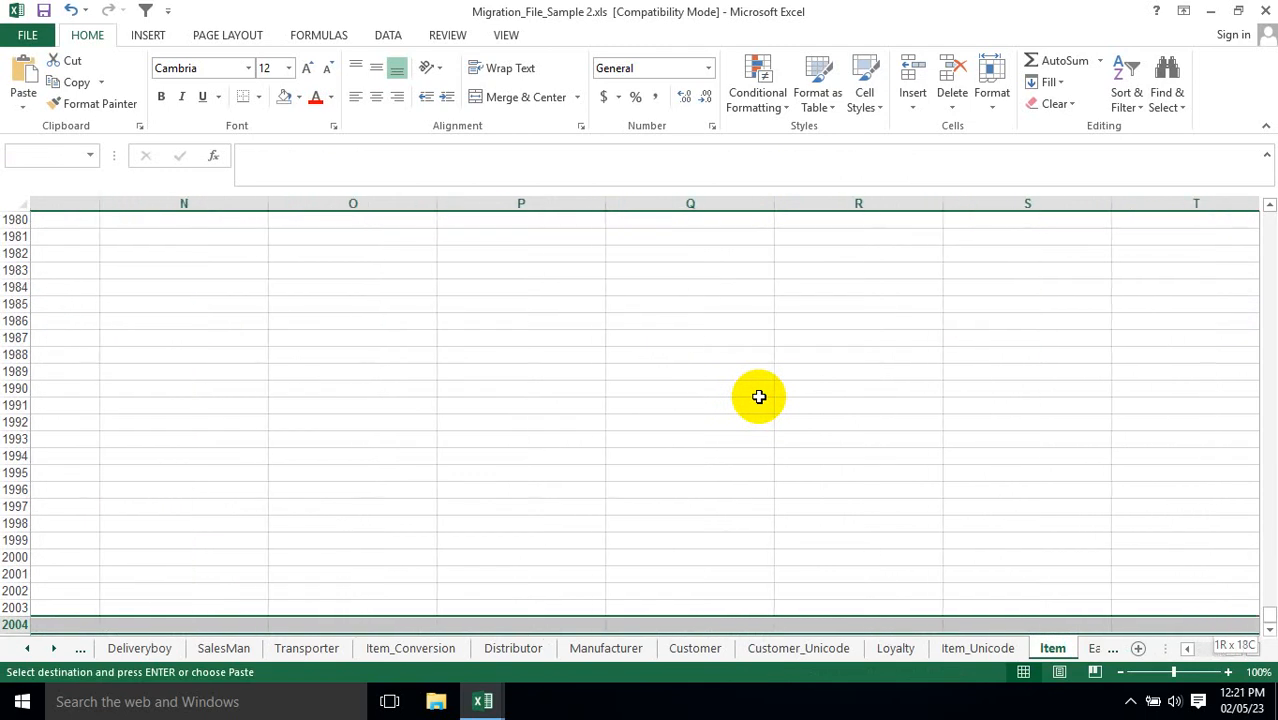
key("shift+Left")
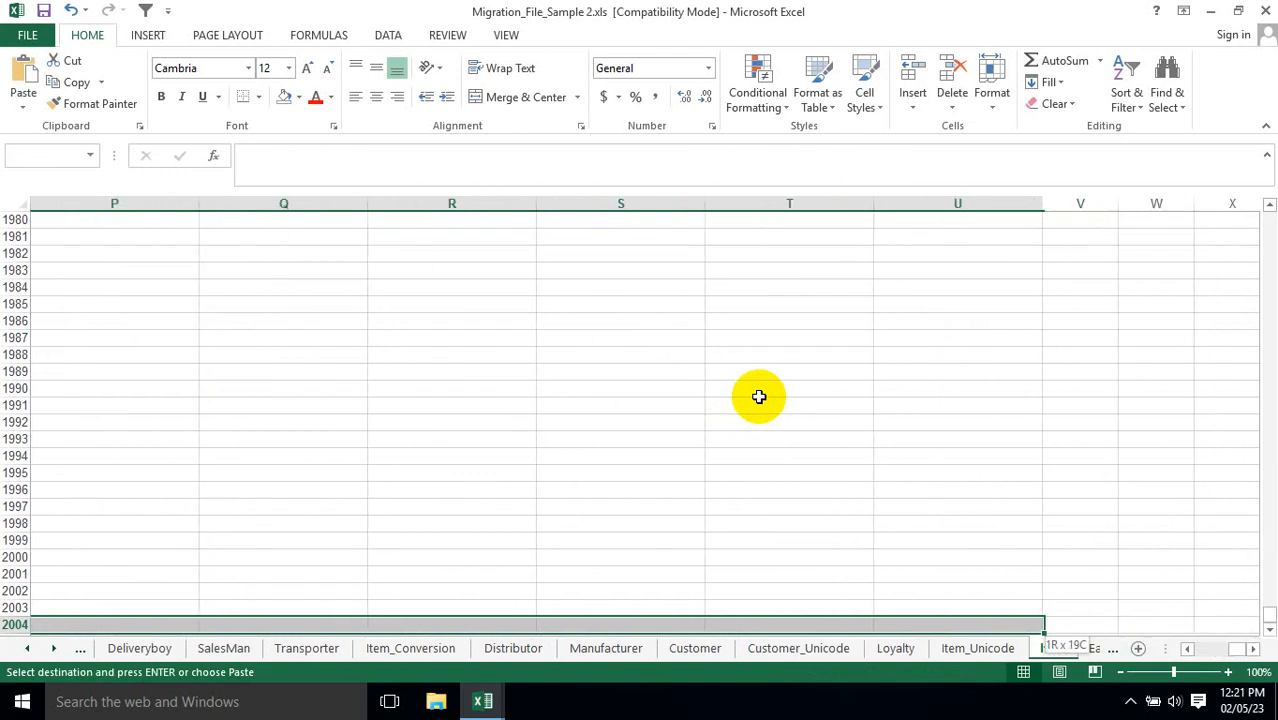
key("ctrl+shift+Up")
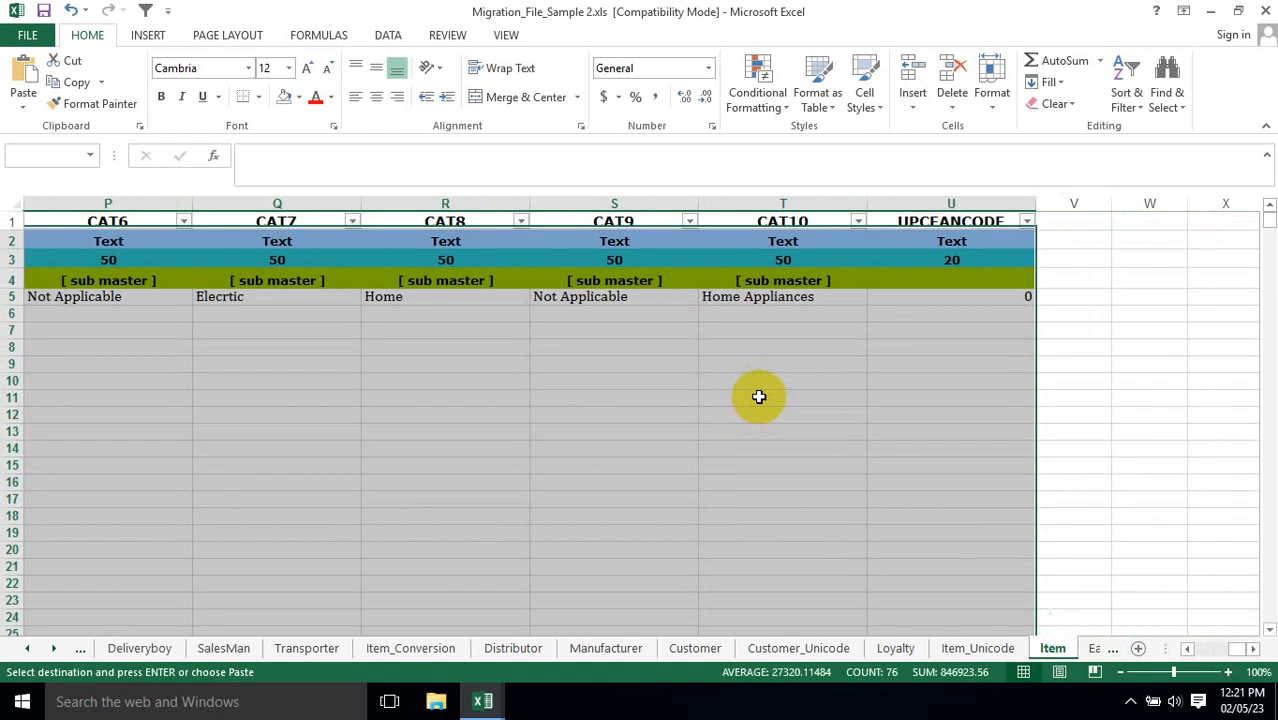
key("shift+Down")
key("ctrl+v")
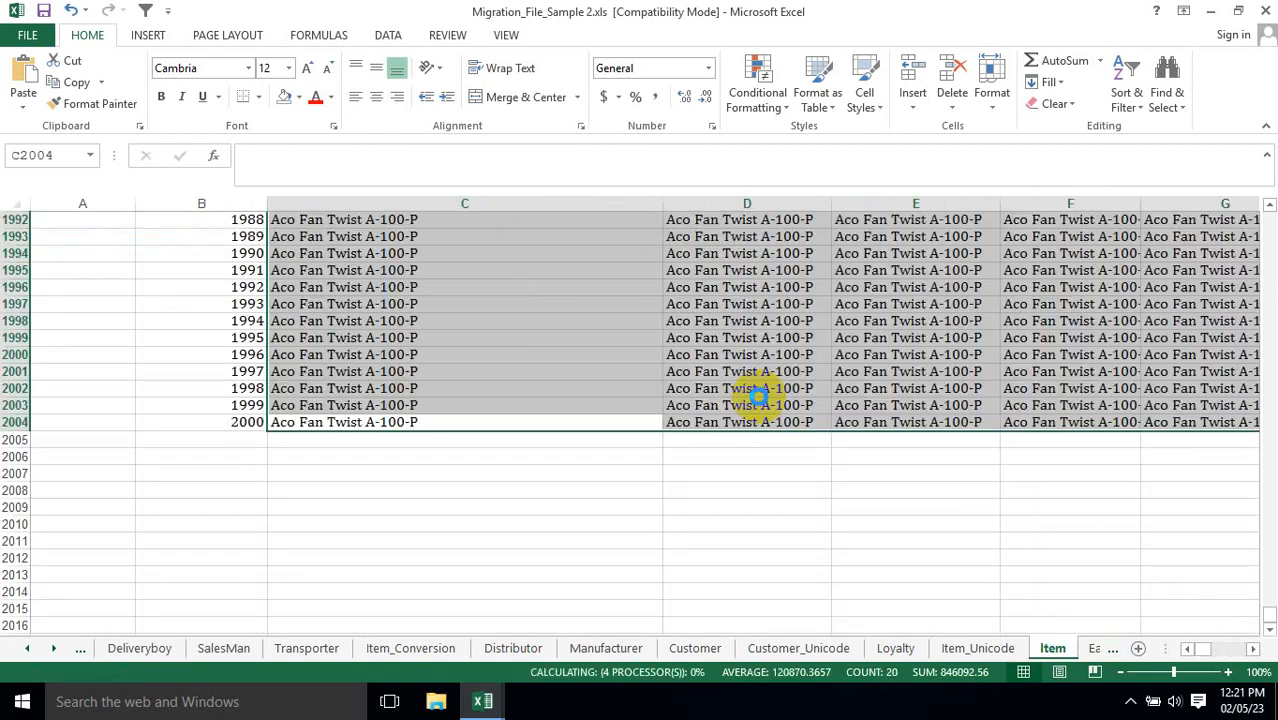
Review the filled item details from the first data row and check the COLUMN references in row 5 from Name through HSN_CODE.
key("Up")
key("ctrl+Up")
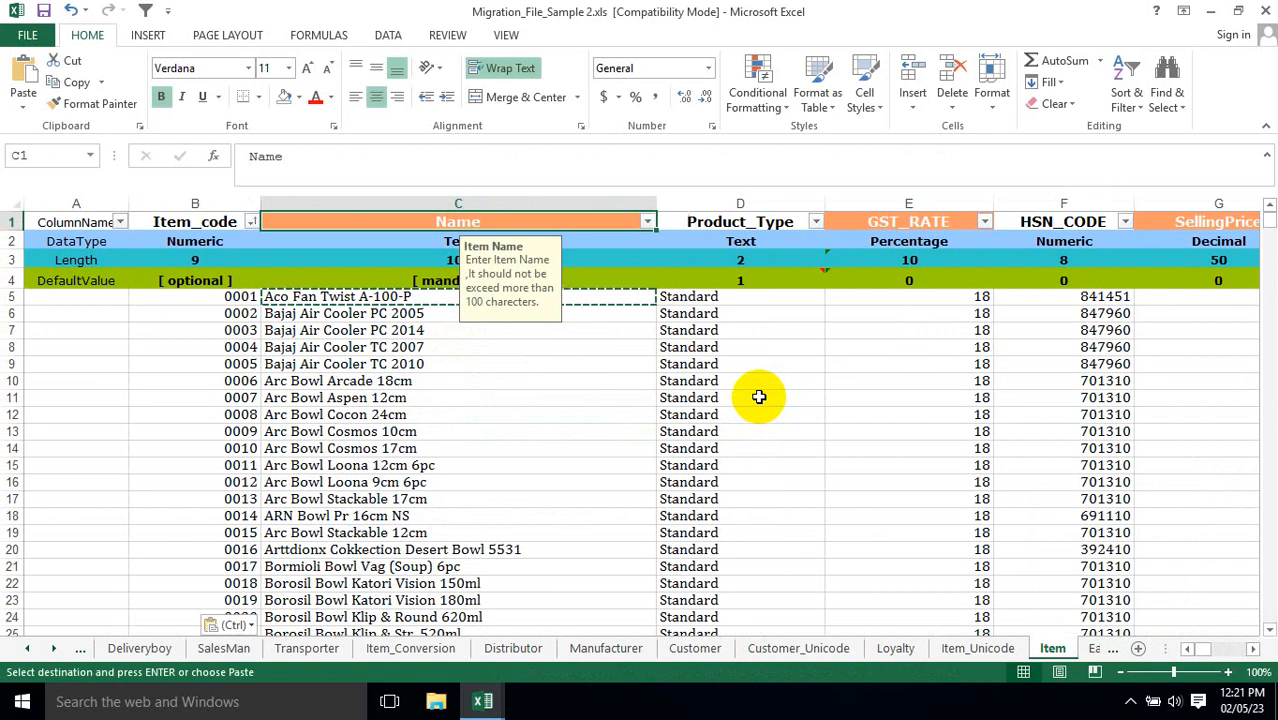
key("Down")
key("Down")
key("Down")
key("Down")
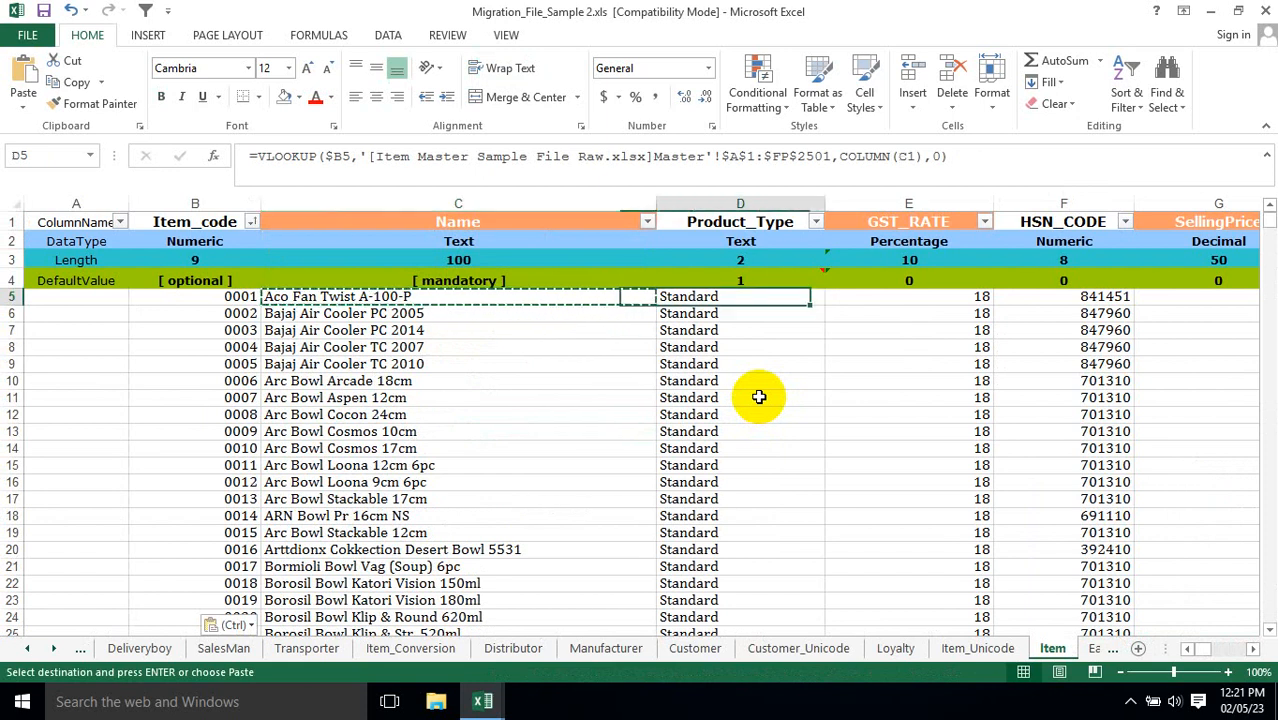
key("Left")
key("Right")
key("Right")
key("Right")
key("Right")
key("Right")
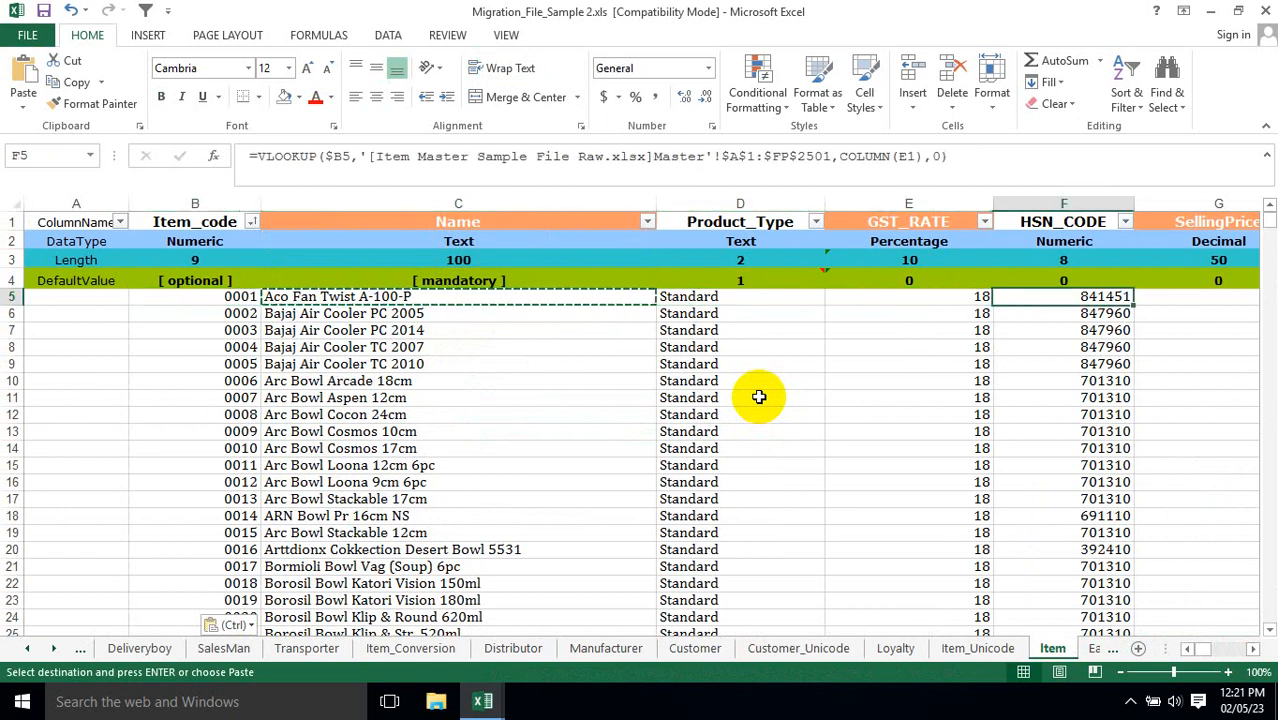
key("Left")
key("Left")
key("Left")
key("Left")
key("Left")
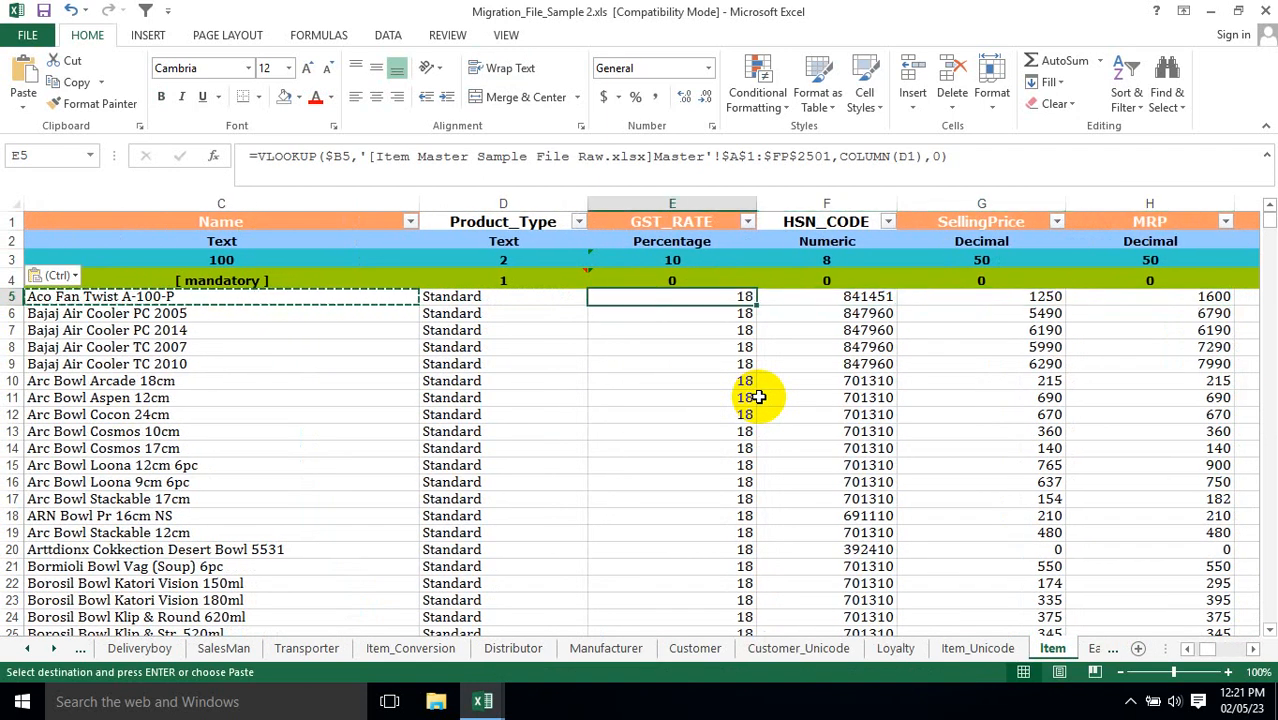
key("Right")
key("ctrl+v")
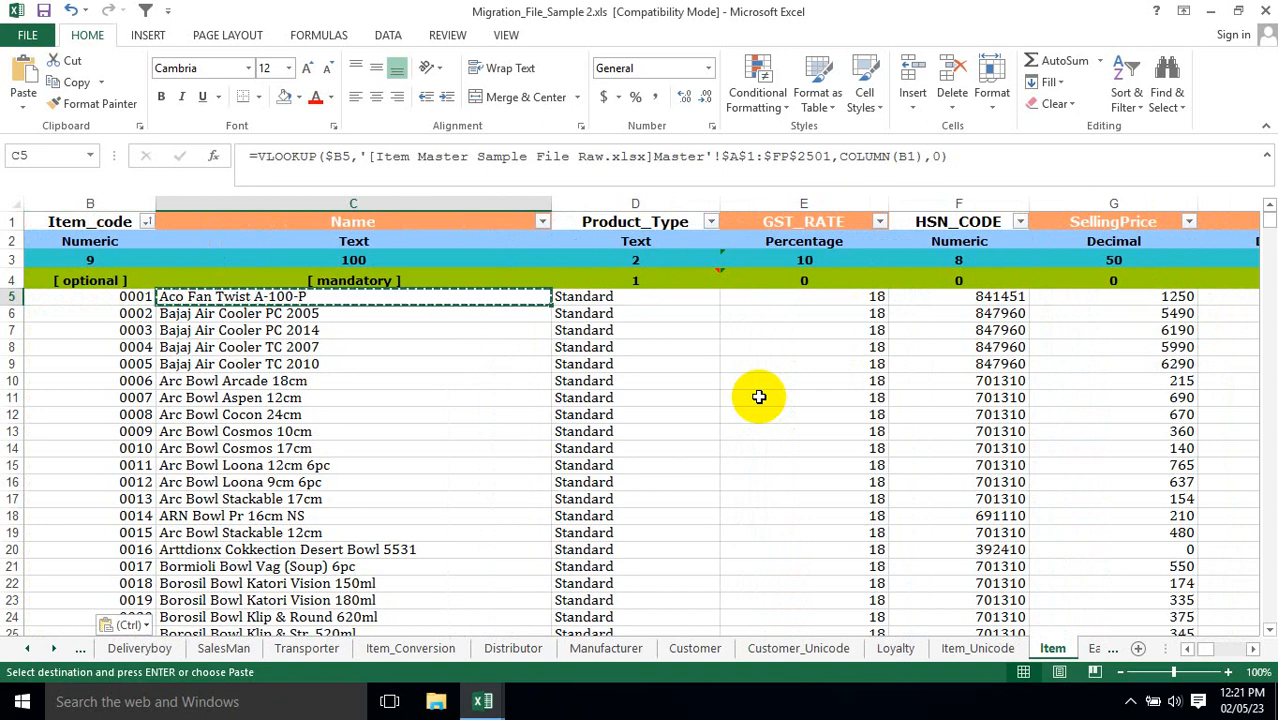
Check the formulas at the far end of the item rows, covering the CAT columns and UPCEANCODE.
key("Left")
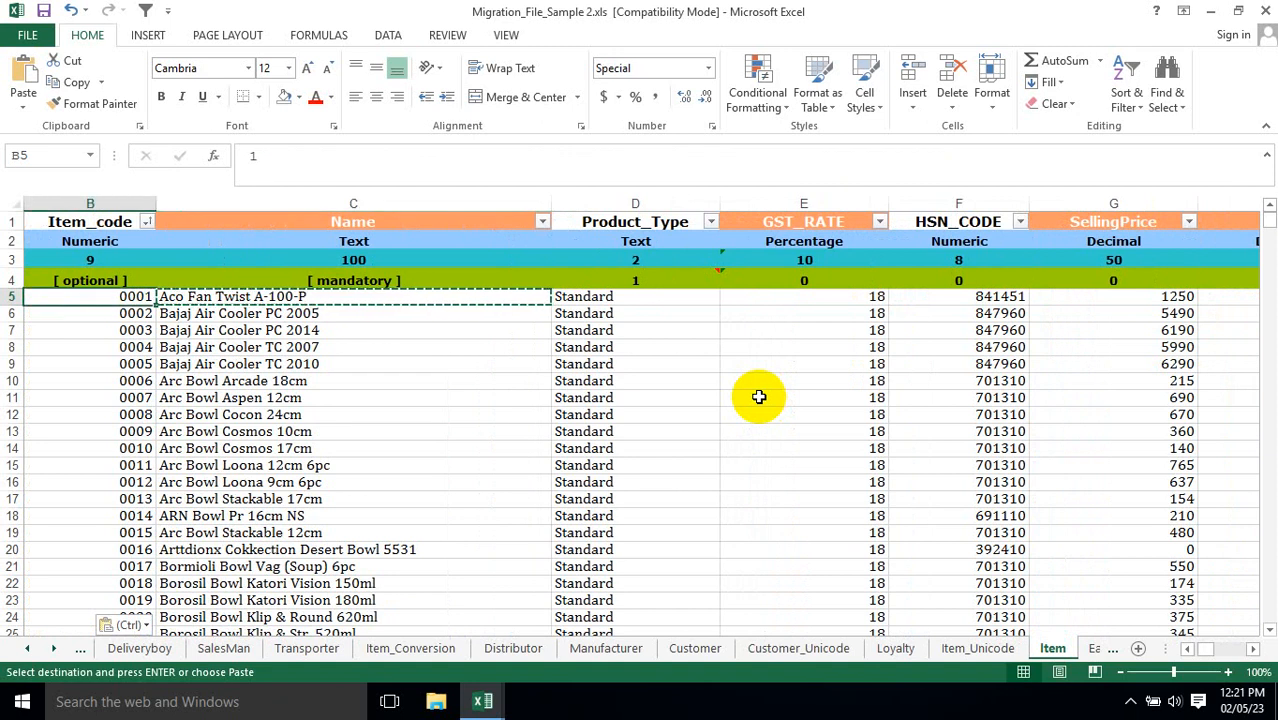
key("Right")
key("ctrl+Right")
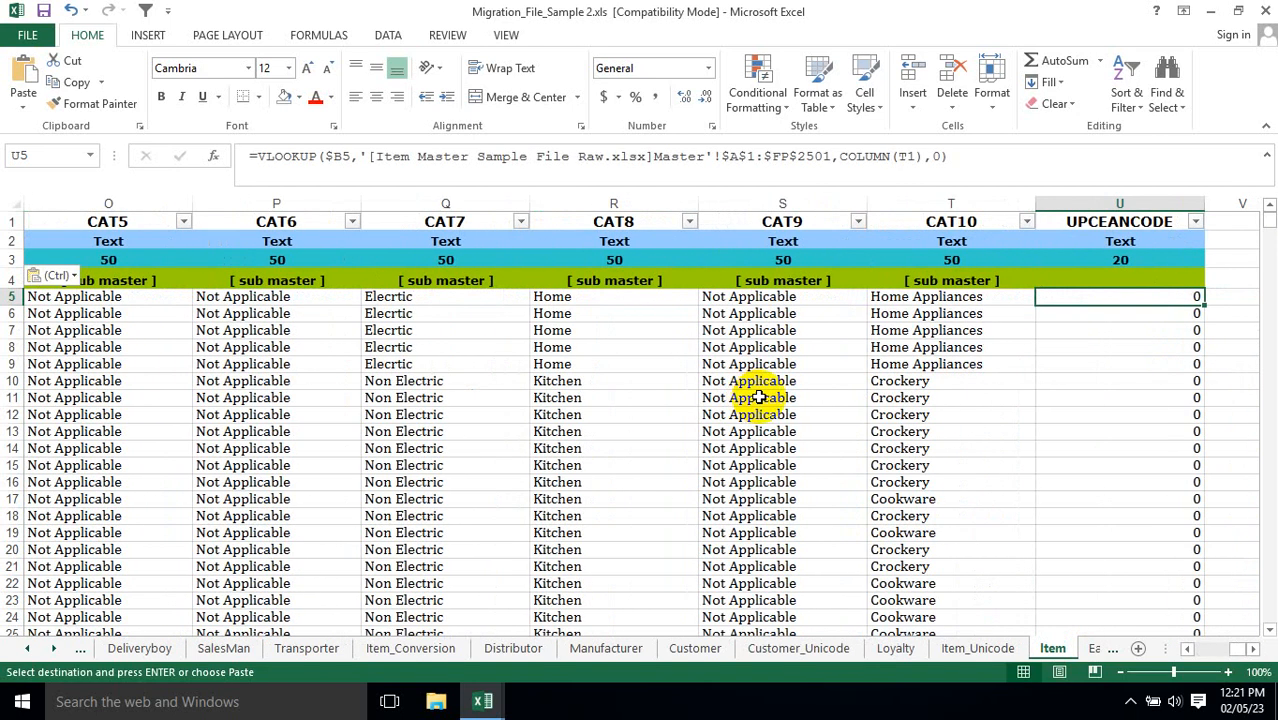
key("Down")
key("ctrl")
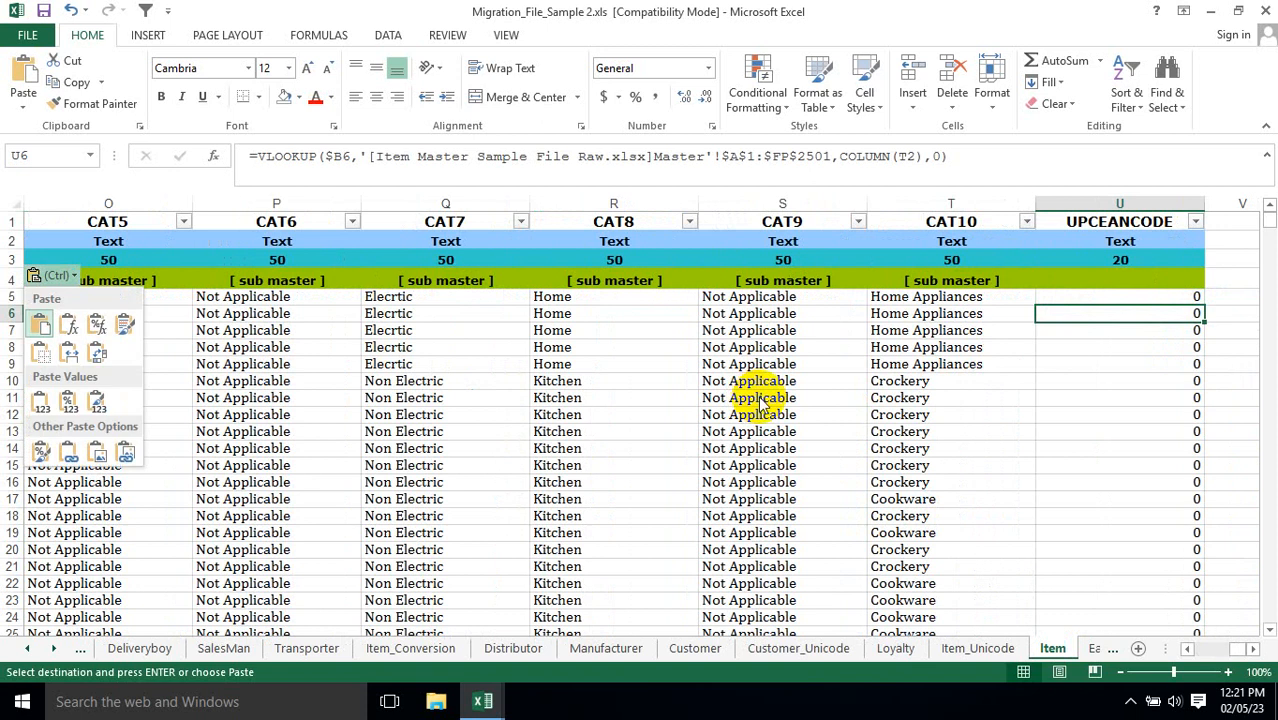
key("Escape")
key("Up")
key("Up")
key("Up")
key("Up")
key("Up")
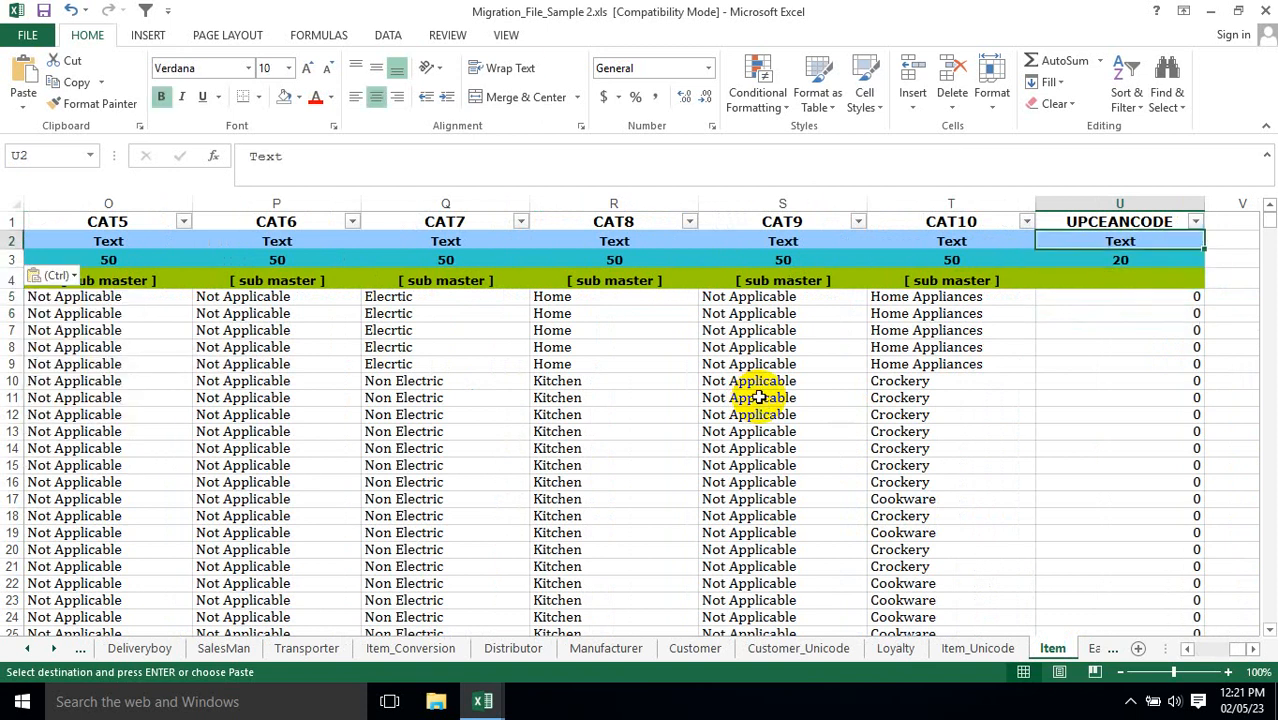
key("ctrl+shift+Left")
key("Down")
key("Down")
key("Down")
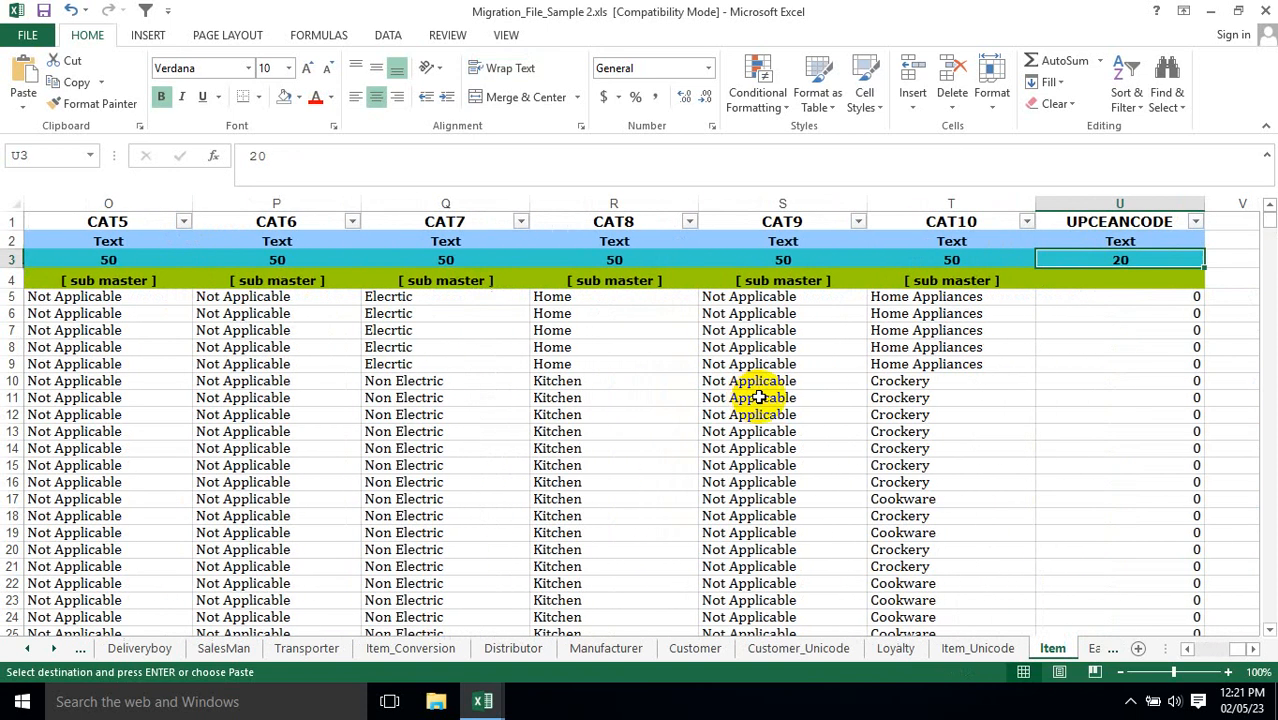
key("Right")
key("Right")
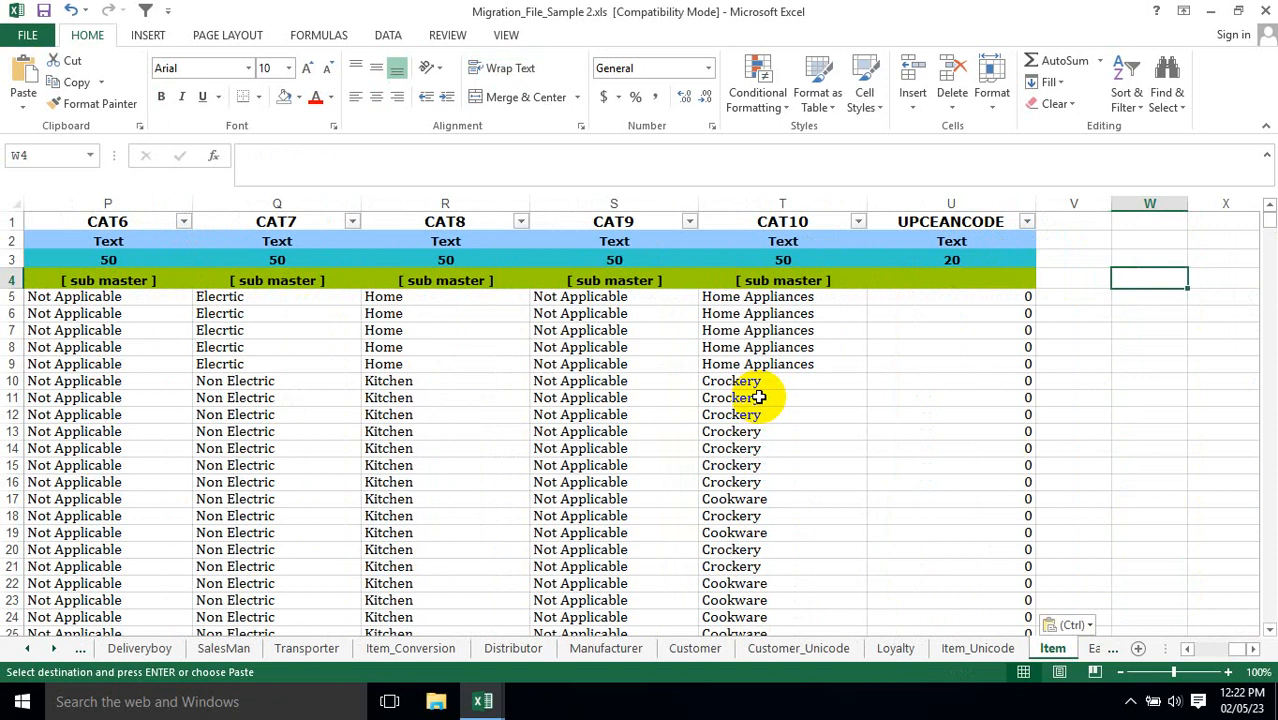
key("Left")
key("Left")
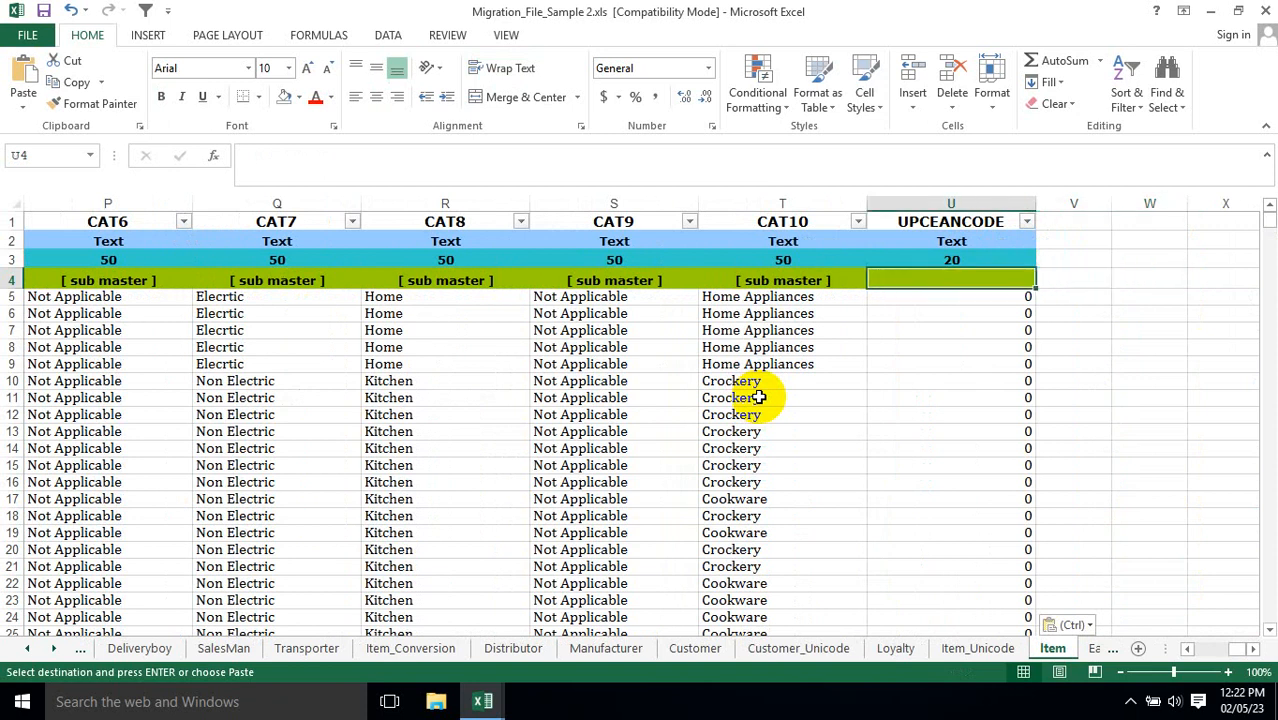
Select the whole filled item range B5:U2004 and check the count of cells that contain data.
key("Down")
key("ctrl+shift+Left")
key("ctrl+shift+Down")
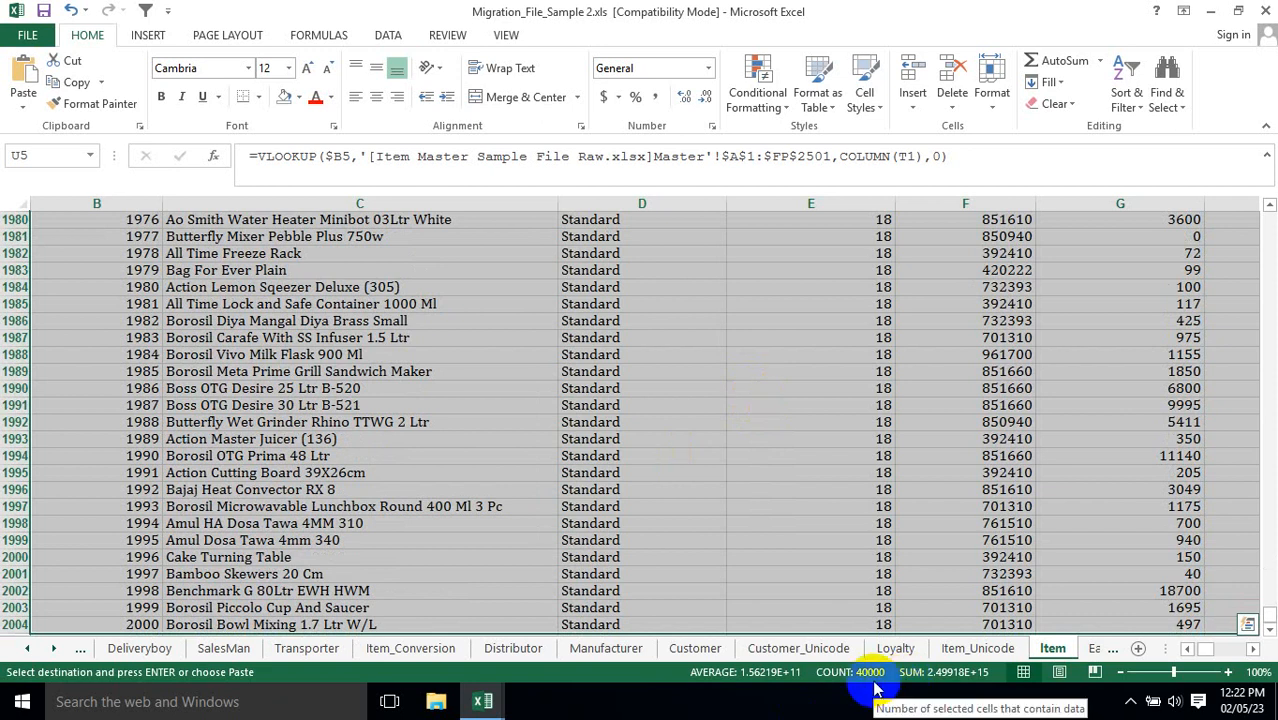
Return to the Name formula in C5, go up to the Name header in C1, and clear the pending copy selection.
key("ctrl+Up")
key("Down")
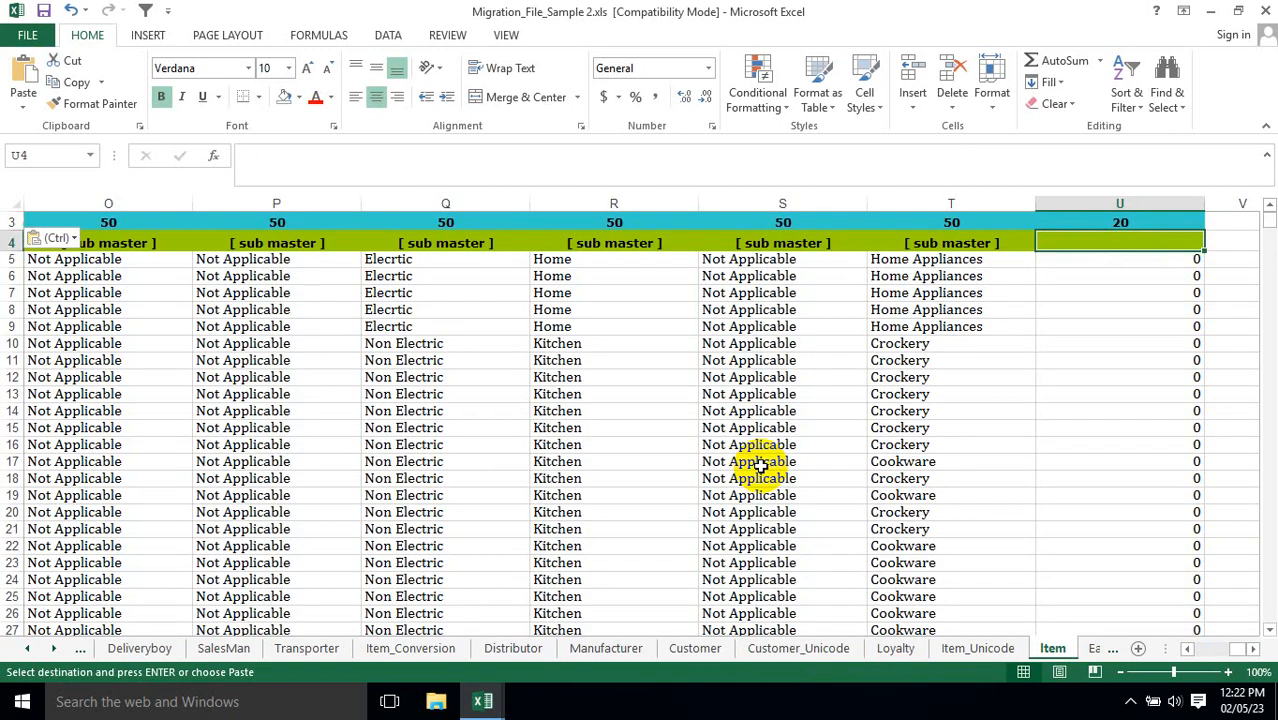
key("ctrl+Home")
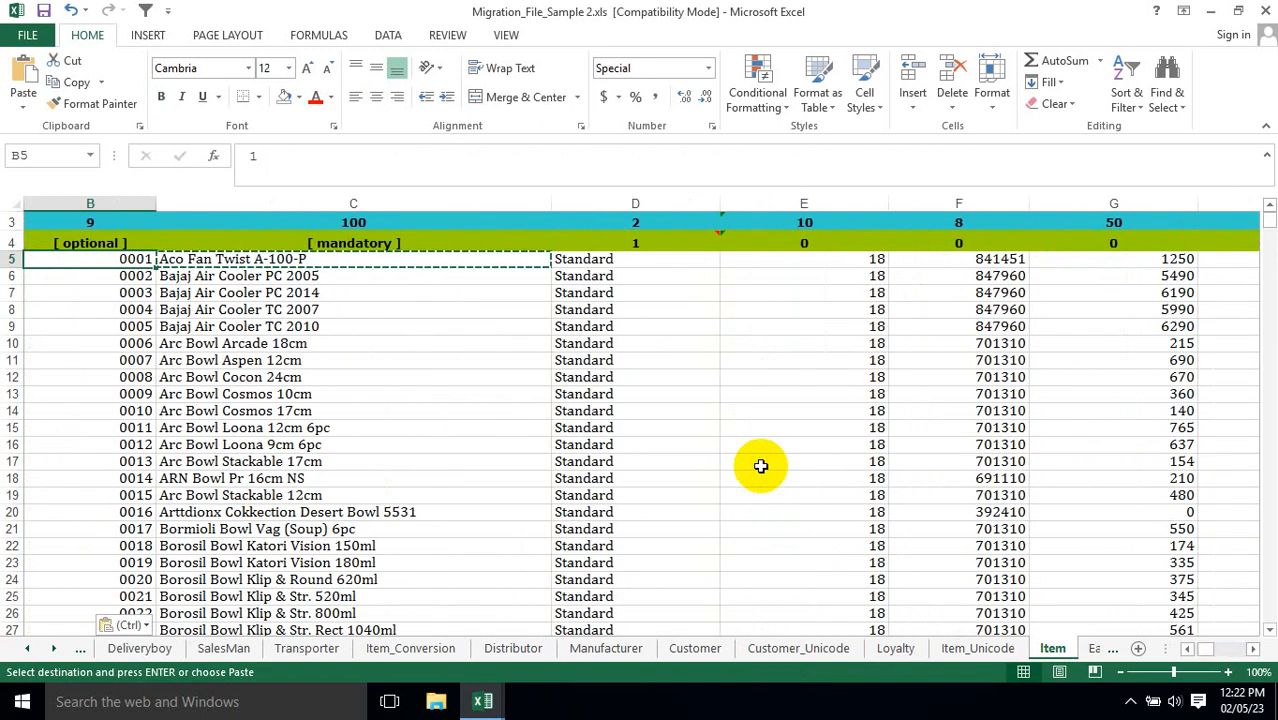
key("Right")
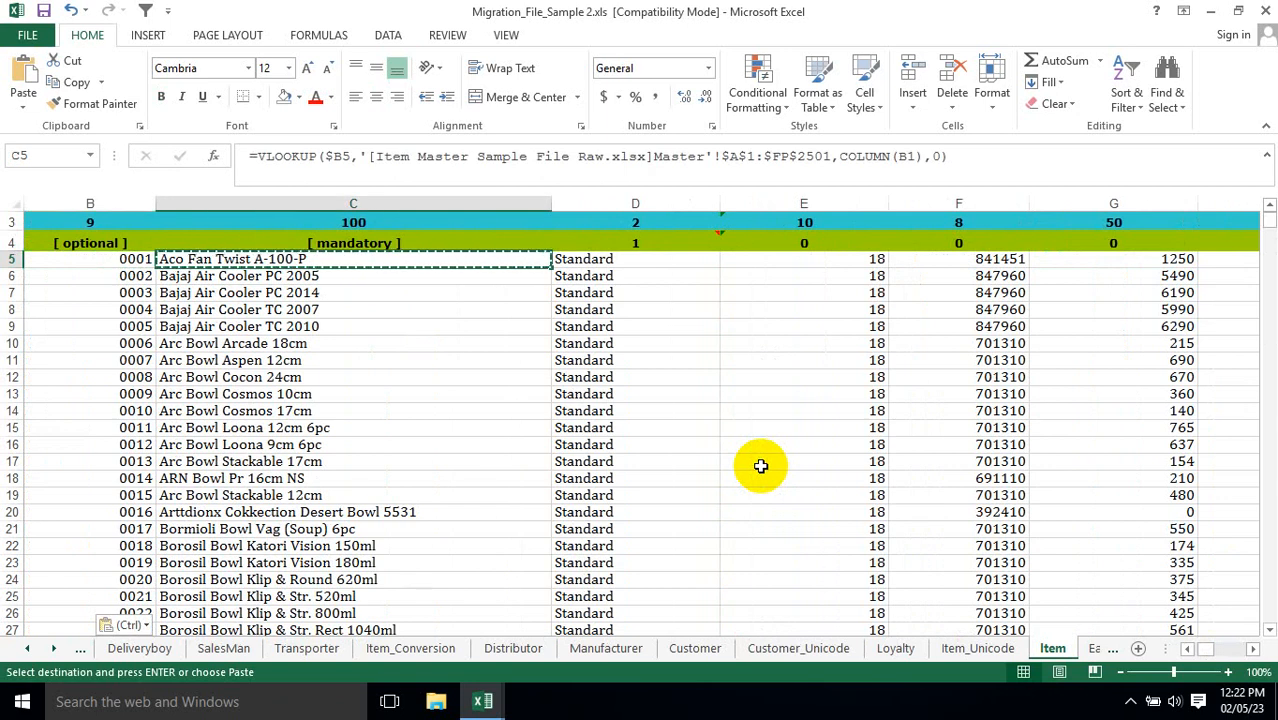
key("ctrl+Up")
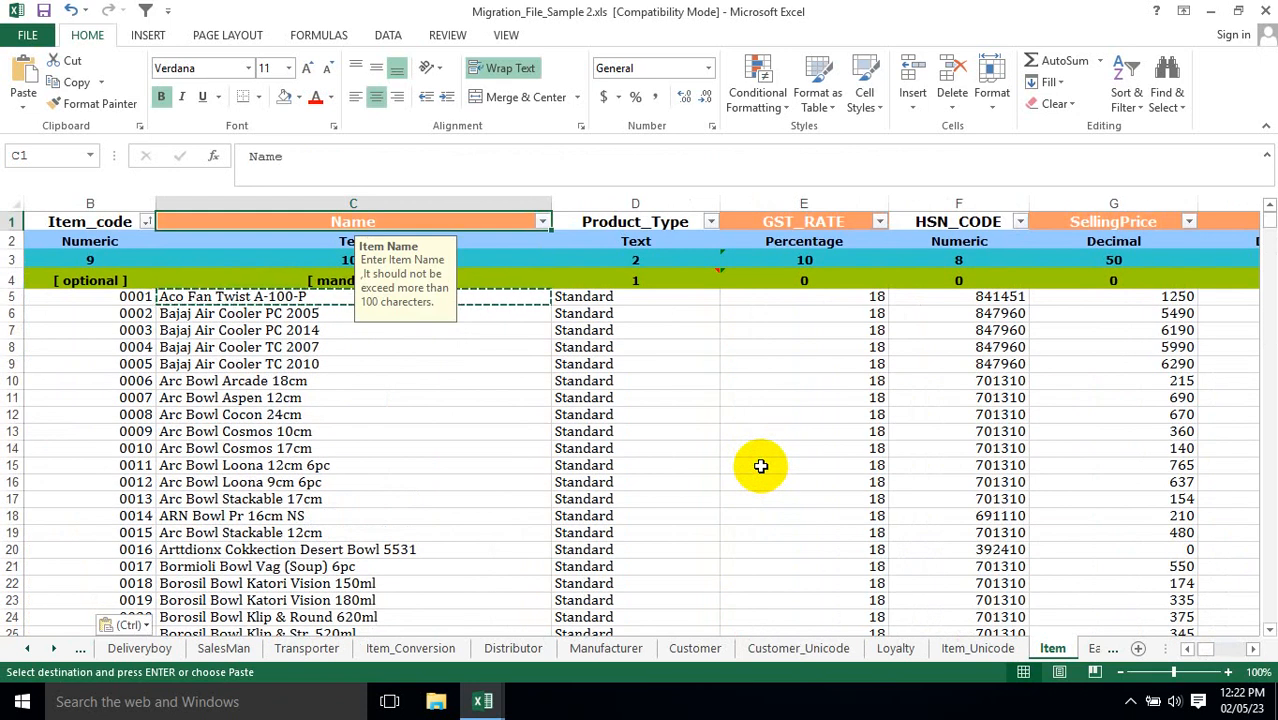
key("Escape")
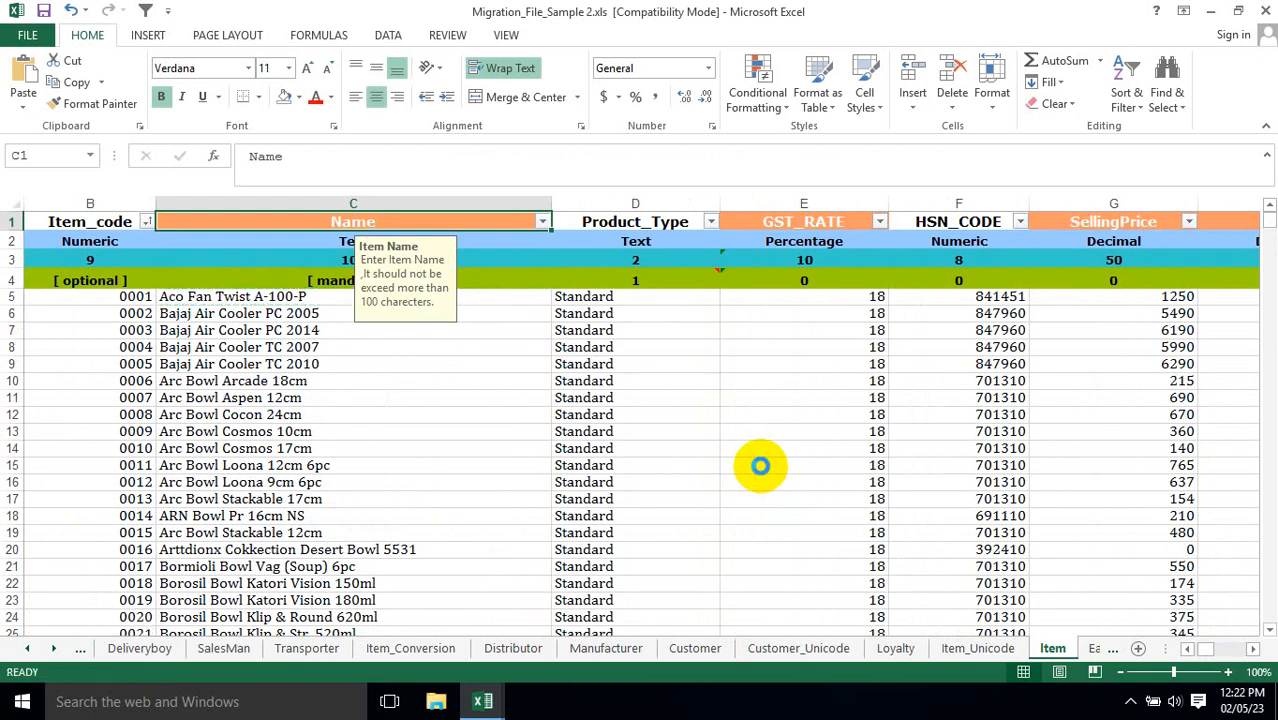